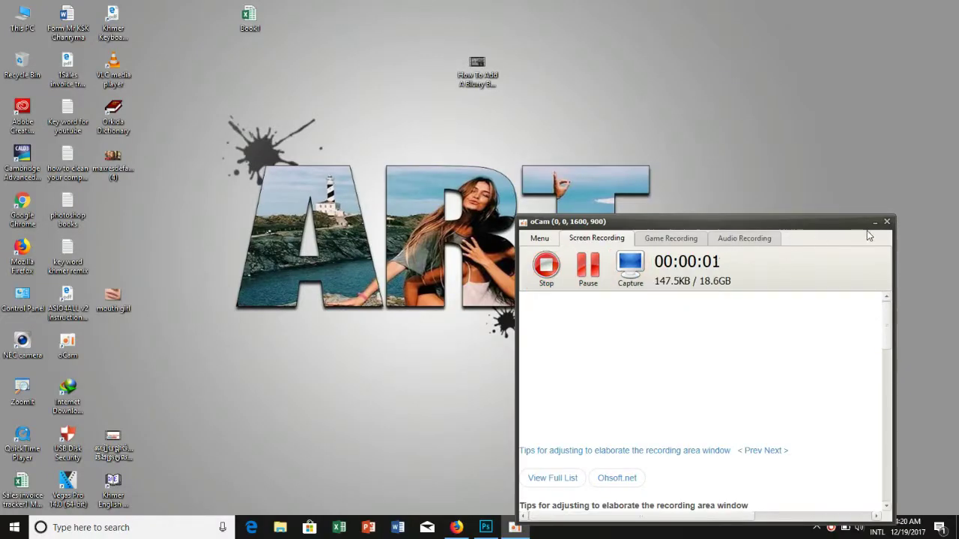
Step: Minimize the oCam recorder and bring Photoshop to the front
{"action": "left_click", "coordinate": [874, 223]}
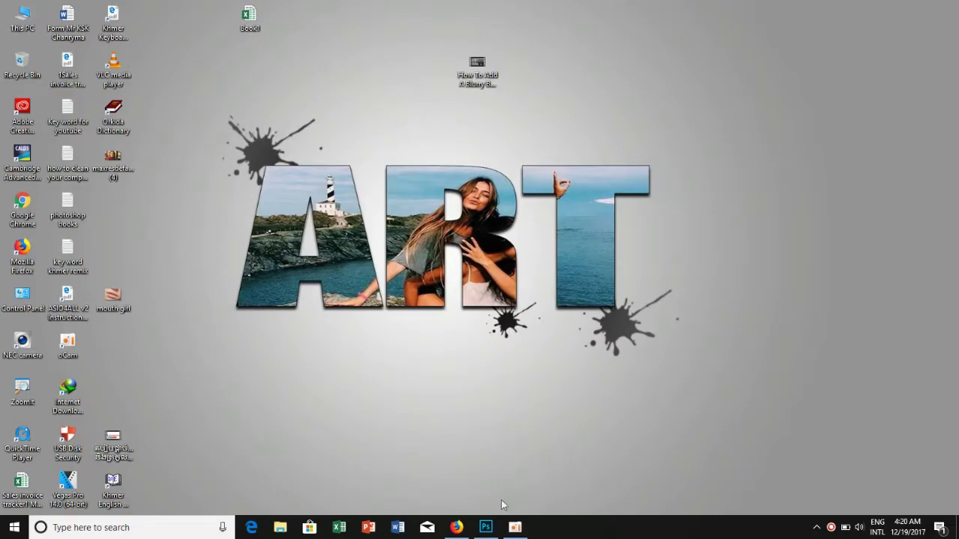
{"action": "left_click", "coordinate": [485, 527]}
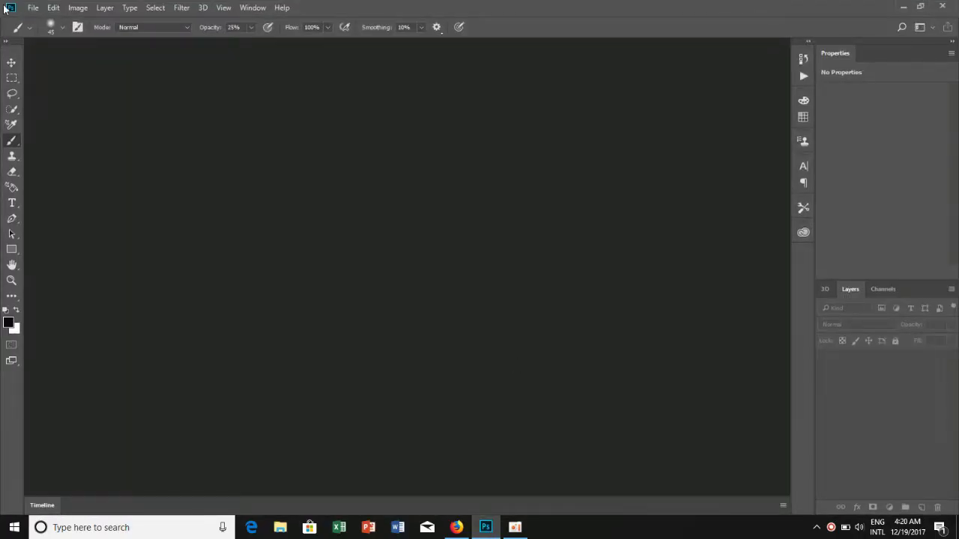
Step: Open man-with-shaved-head.jpg from File > Open as a new document
{"action": "left_click", "coordinate": [33, 8]}
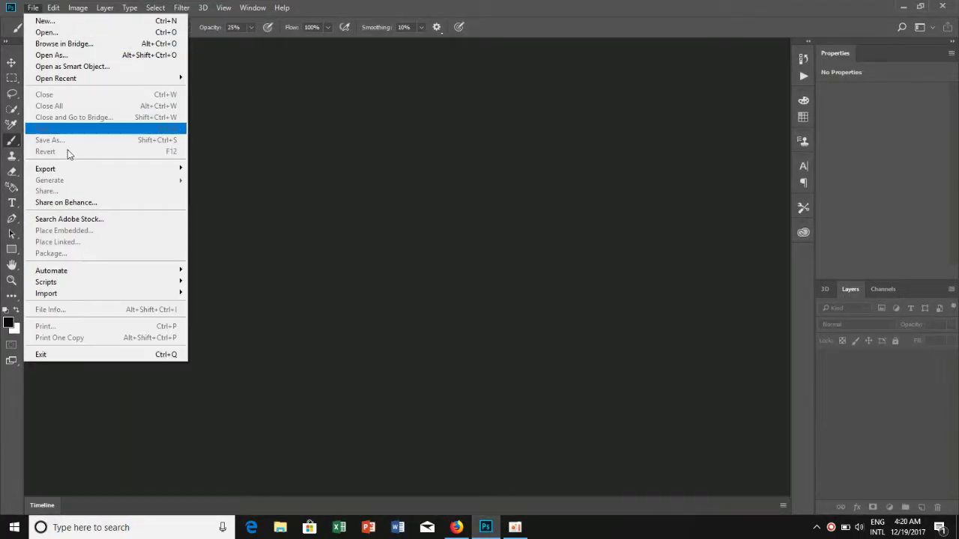
{"action": "left_click", "coordinate": [68, 34]}
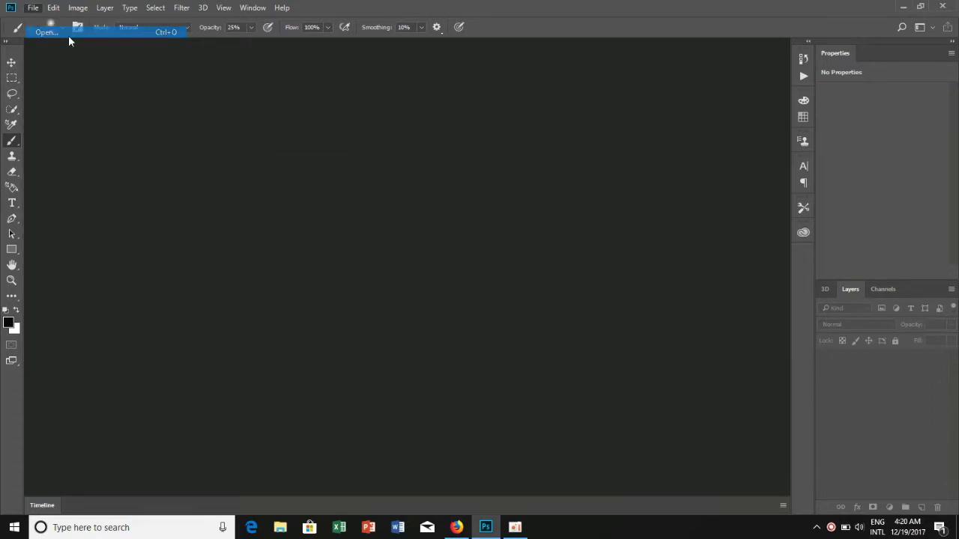
{"action": "left_click", "coordinate": [365, 174]}
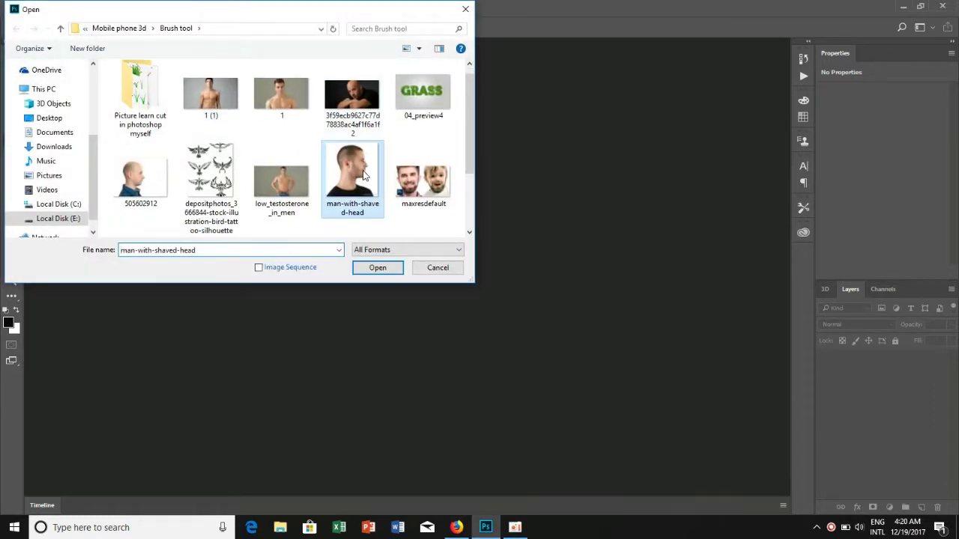
{"action": "double_click", "coordinate": [363, 174]}
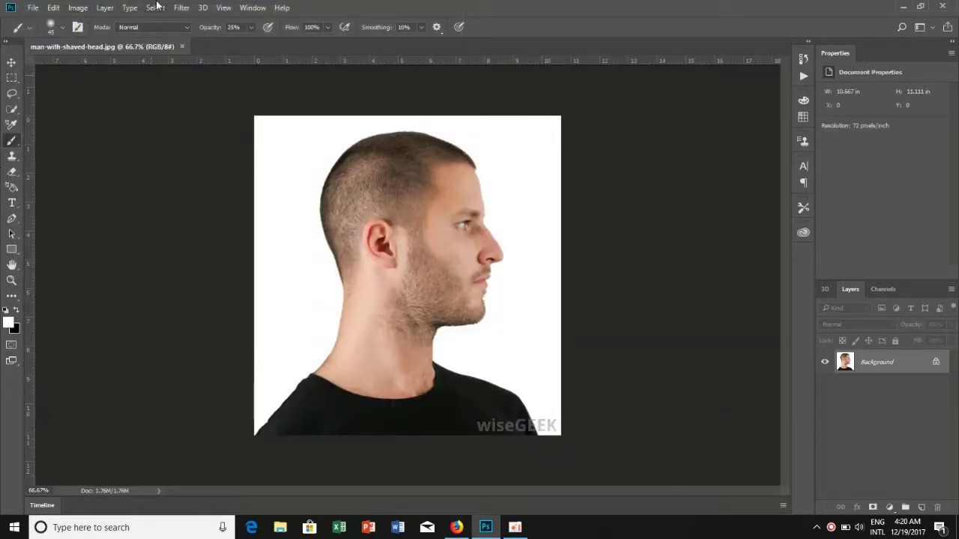
{"action": "left_click", "coordinate": [30, 29]}
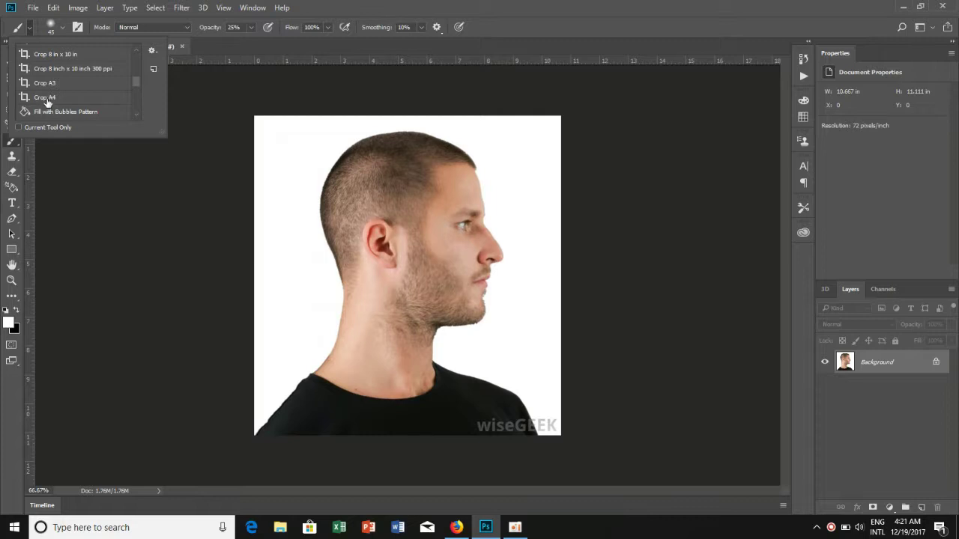
Step: Try applying the A4 crop preset to the profile photo
{"action": "left_click", "coordinate": [45, 98]}
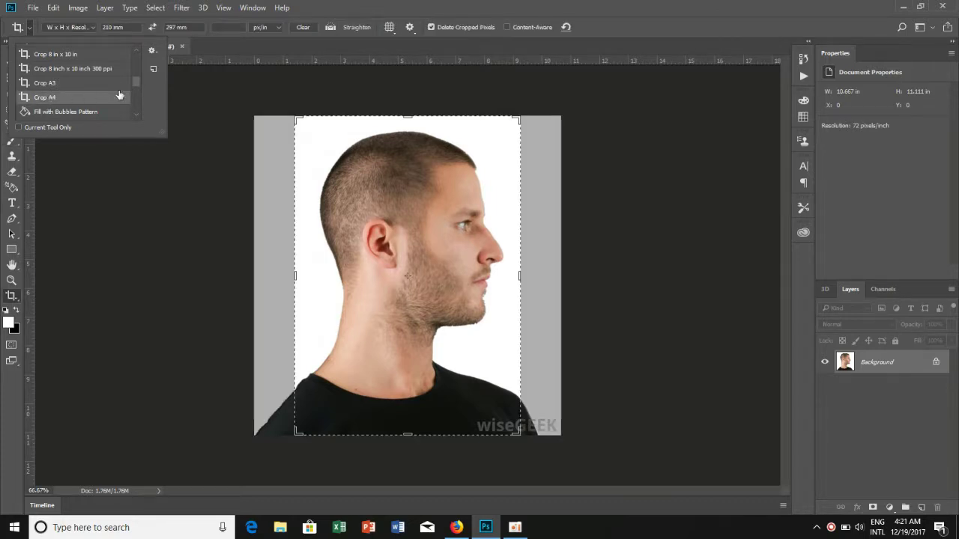
{"action": "mouse_move", "coordinate": [136, 82]}
{"action": "left_mouse_down"}
{"action": "mouse_move", "coordinate": [140, 115]}
{"action": "mouse_move", "coordinate": [139, 86]}
{"action": "left_mouse_up"}
{"action": "left_click", "coordinate": [29, 30]}
{"action": "left_click", "coordinate": [28, 30]}
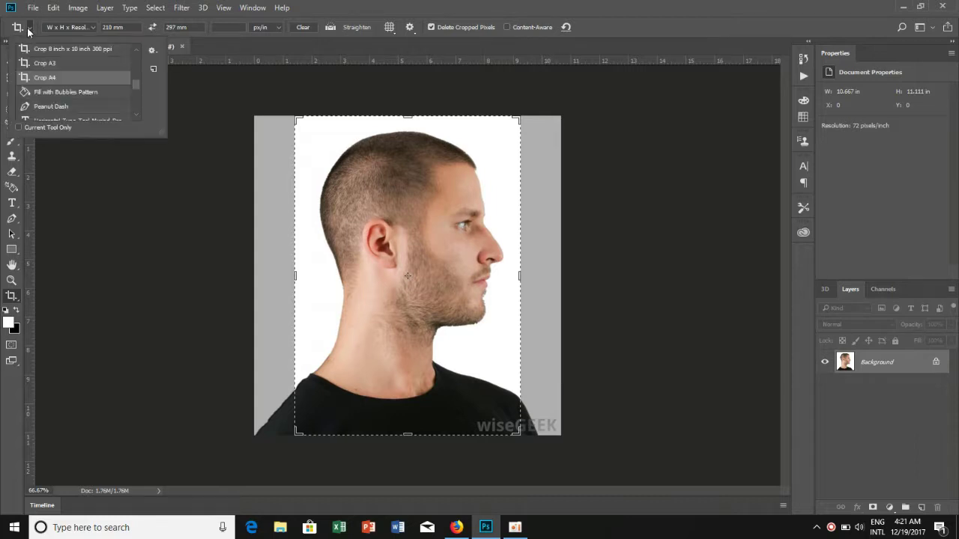
Step: Perspective-crop to the head and shoulders, 8.444 × 10.431 in, dropping margins and watermark
{"action": "left_click", "coordinate": [18, 307]}
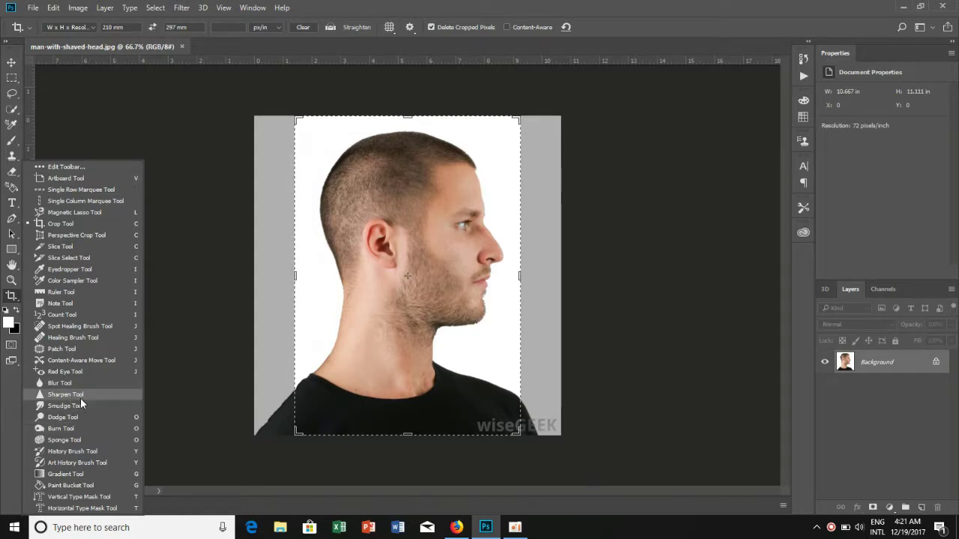
{"action": "left_click", "coordinate": [88, 236]}
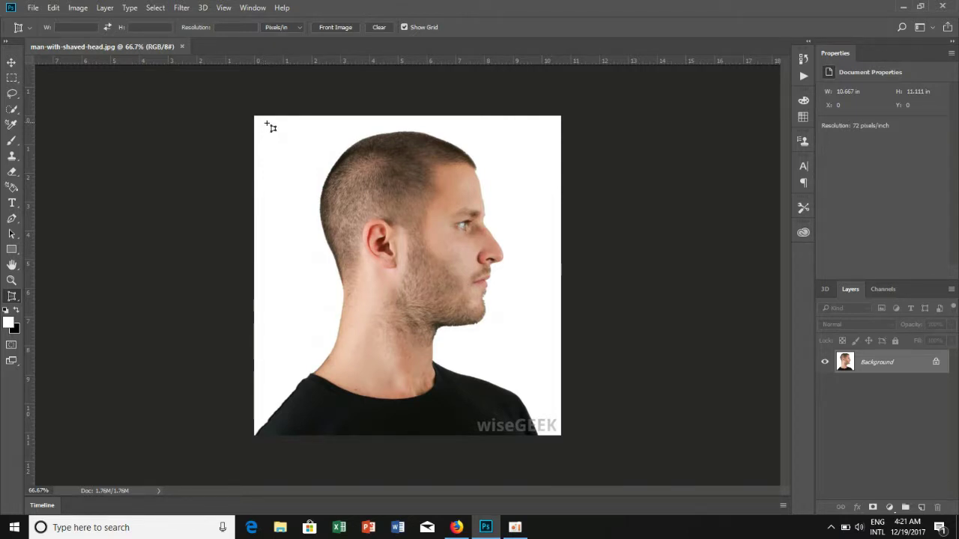
{"action": "mouse_move", "coordinate": [271, 125]}
{"action": "left_mouse_down"}
{"action": "mouse_move", "coordinate": [513, 285]}
{"action": "mouse_move", "coordinate": [514, 417]}
{"action": "left_mouse_up"}
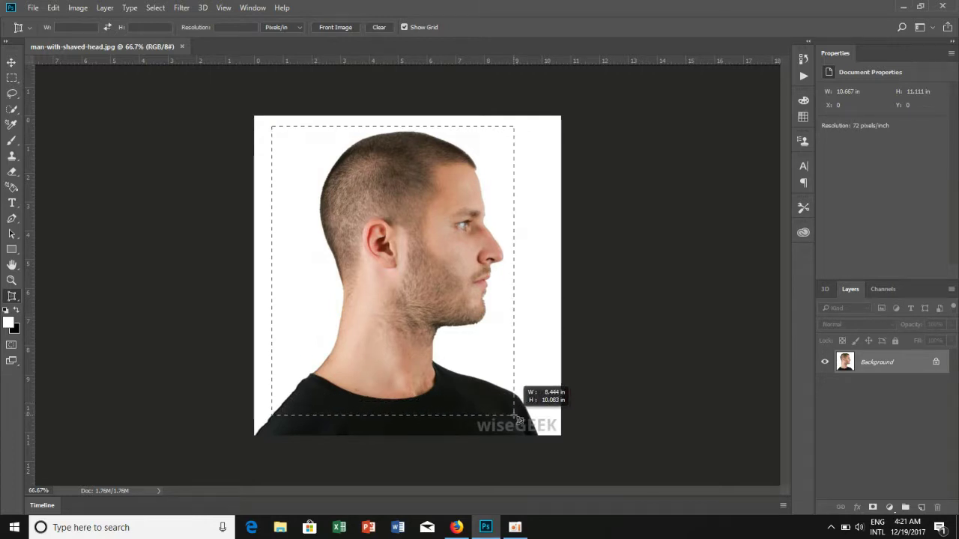
{"action": "left_click_drag", "start_coordinate": [518, 420], "coordinate": [514, 416]}
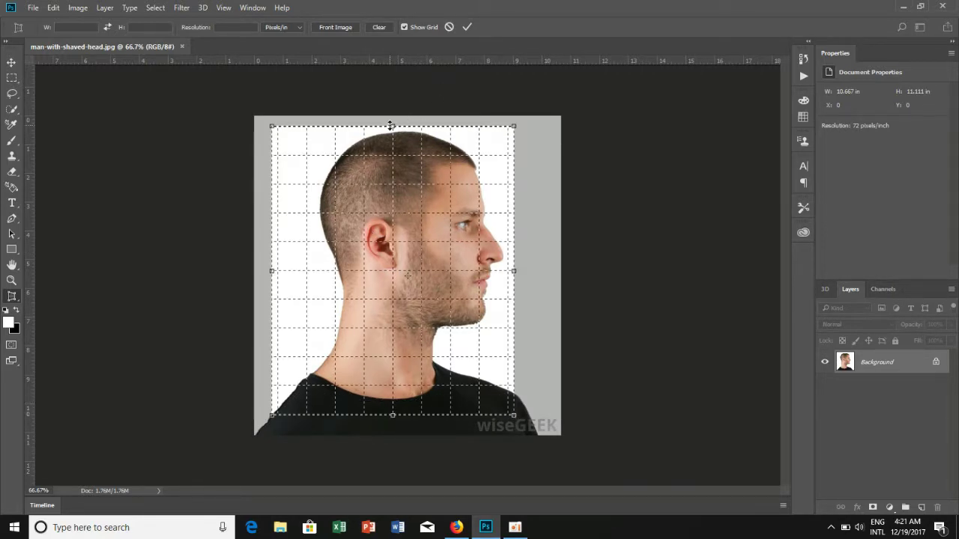
{"action": "left_click_drag", "start_coordinate": [392, 126], "coordinate": [393, 117]}
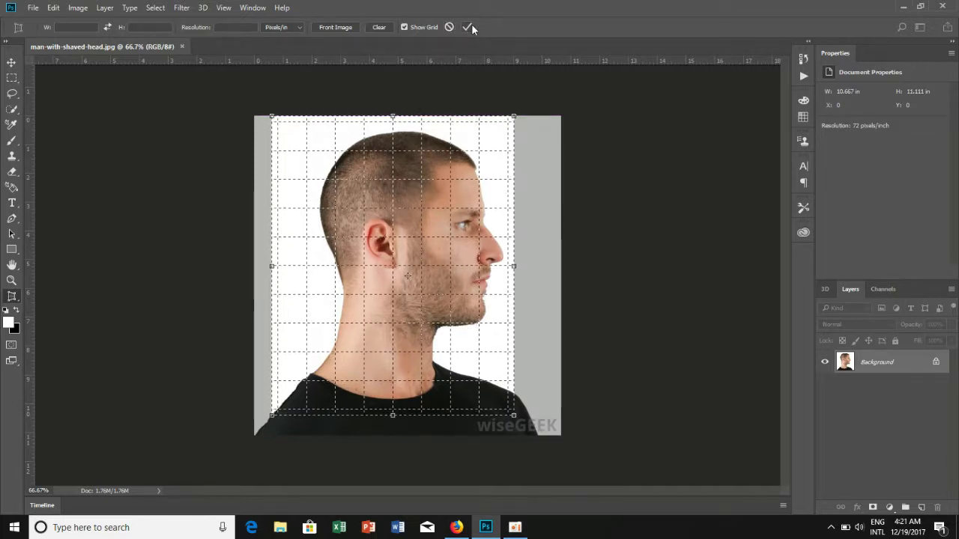
{"action": "left_click", "coordinate": [467, 27]}
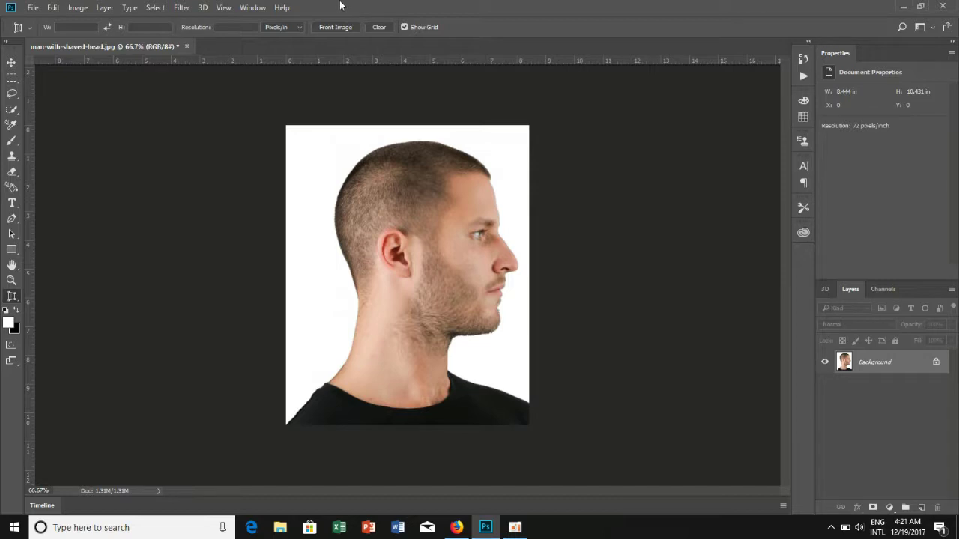
Step: Convert the Background into an unlocked Layer 0
{"action": "right_click", "coordinate": [885, 366]}
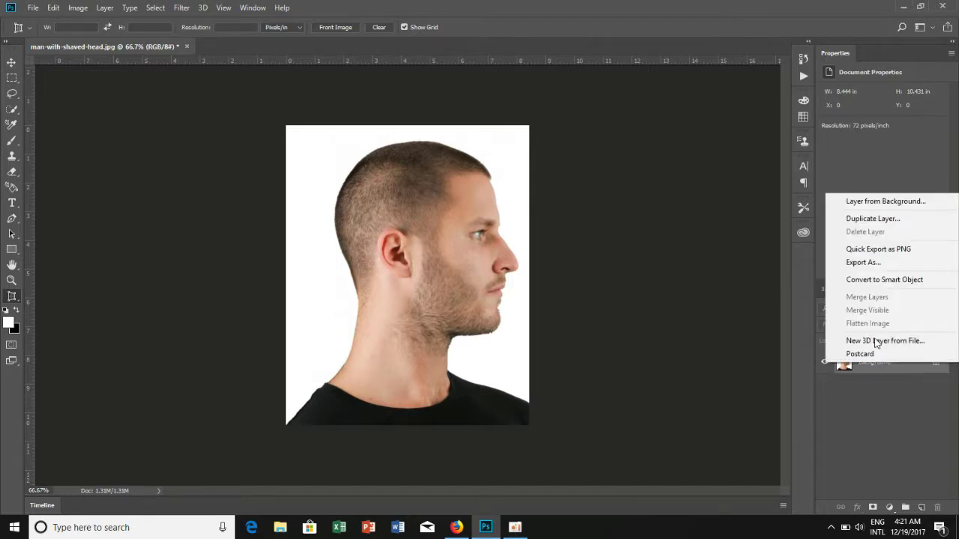
{"action": "left_click", "coordinate": [876, 202]}
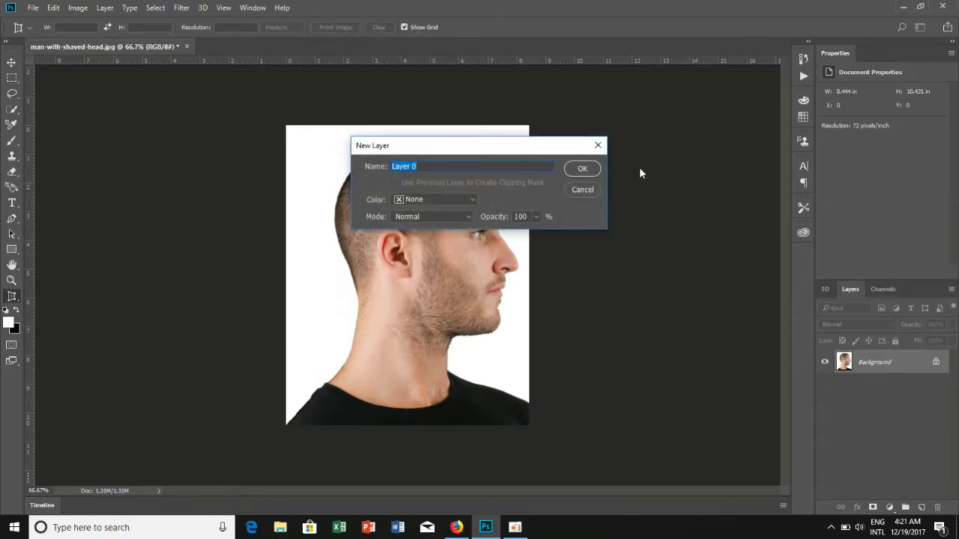
{"action": "left_click", "coordinate": [587, 169]}
Step: Place the ryancullenhair textured-quiff image as a linked layer above Layer 0
{"action": "left_click", "coordinate": [32, 8]}
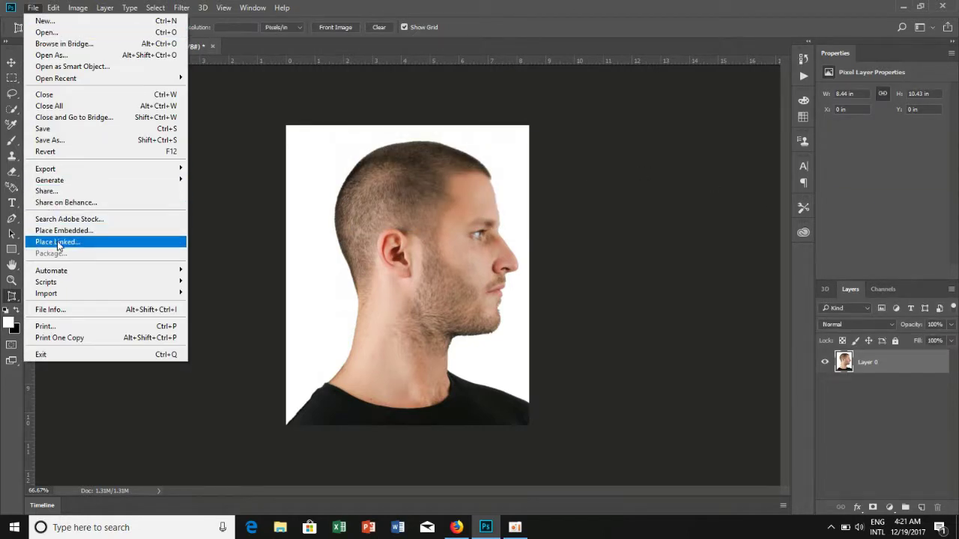
{"action": "left_click", "coordinate": [56, 242]}
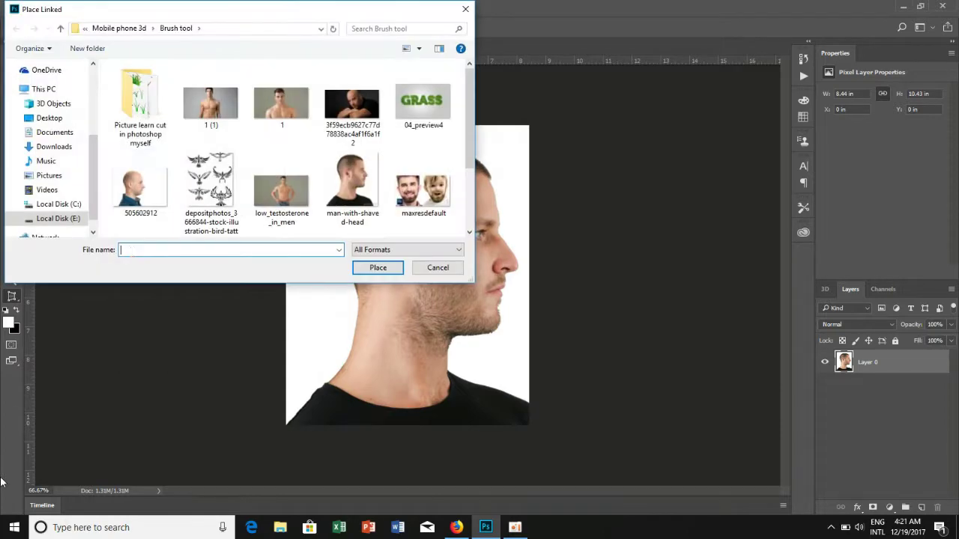
{"action": "left_click_drag", "start_coordinate": [470, 112], "coordinate": [471, 179]}
{"action": "left_click", "coordinate": [287, 182]}
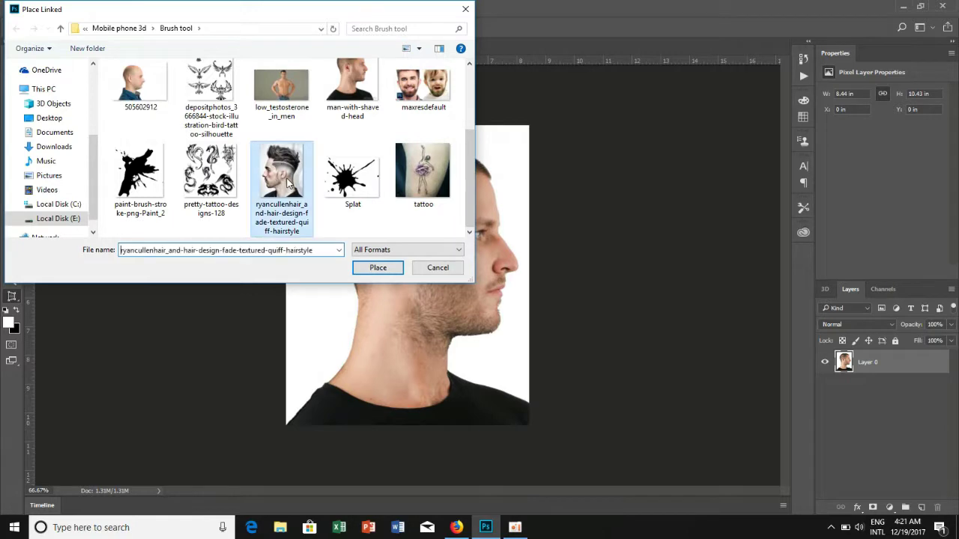
{"action": "left_click", "coordinate": [385, 268]}
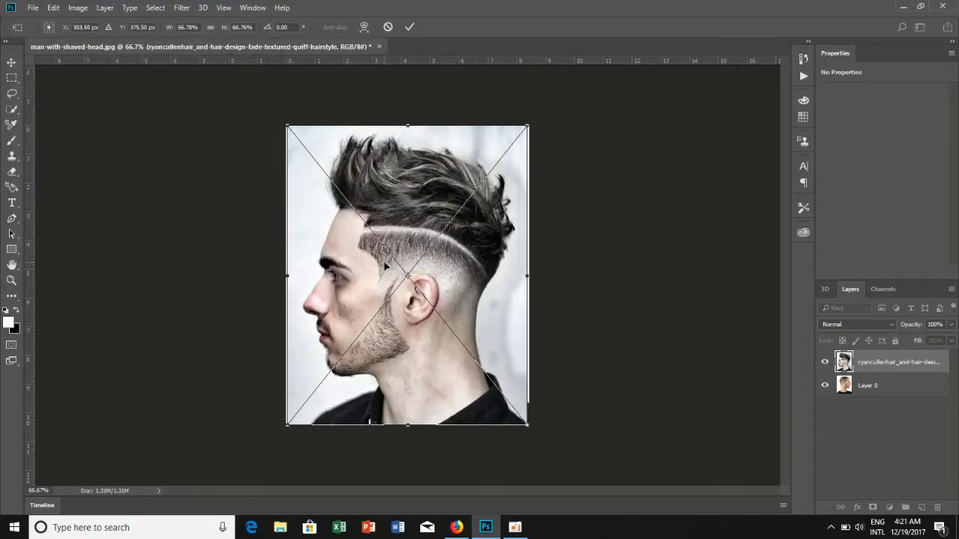
Step: Flip the hair photo horizontally and lower its opacity to about 63%
{"action": "right_click", "coordinate": [449, 303]}
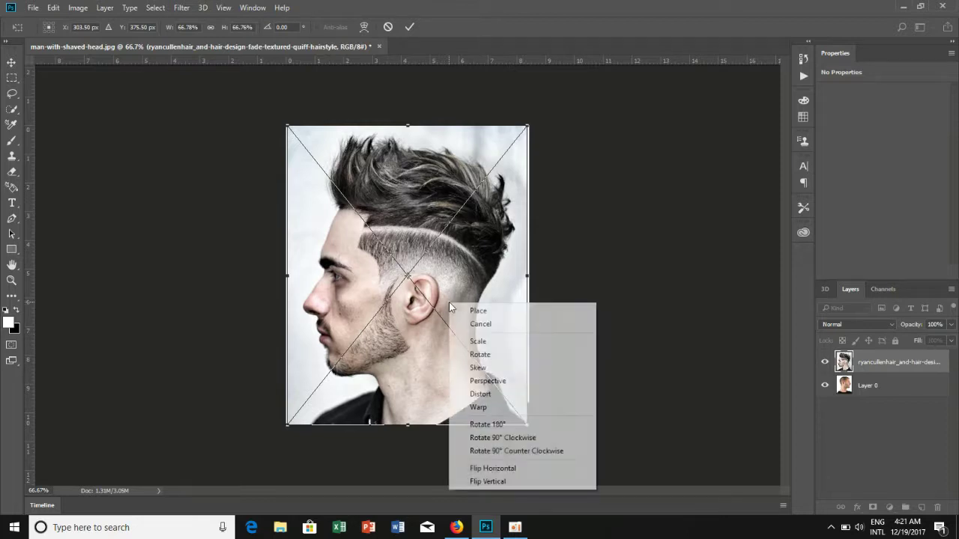
{"action": "left_click", "coordinate": [501, 470]}
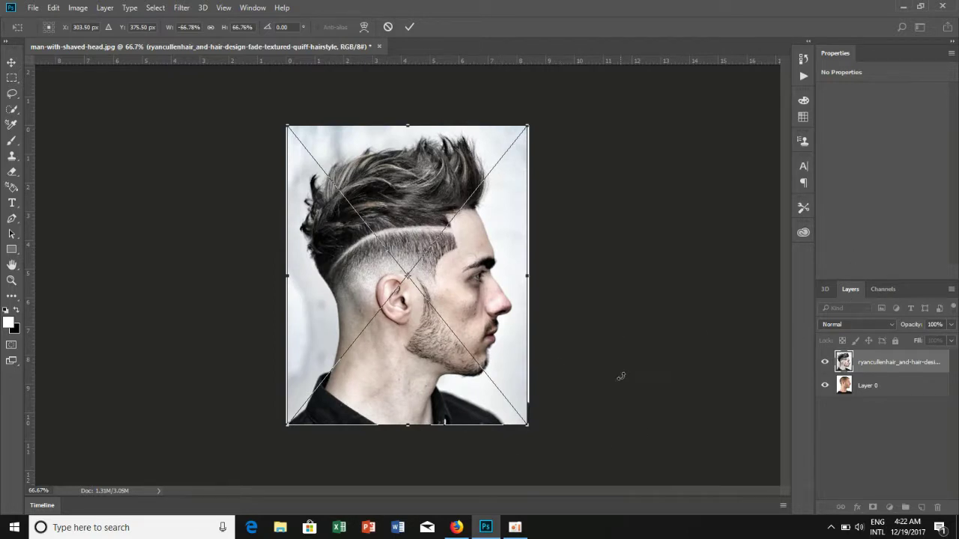
{"action": "left_click", "coordinate": [951, 325]}
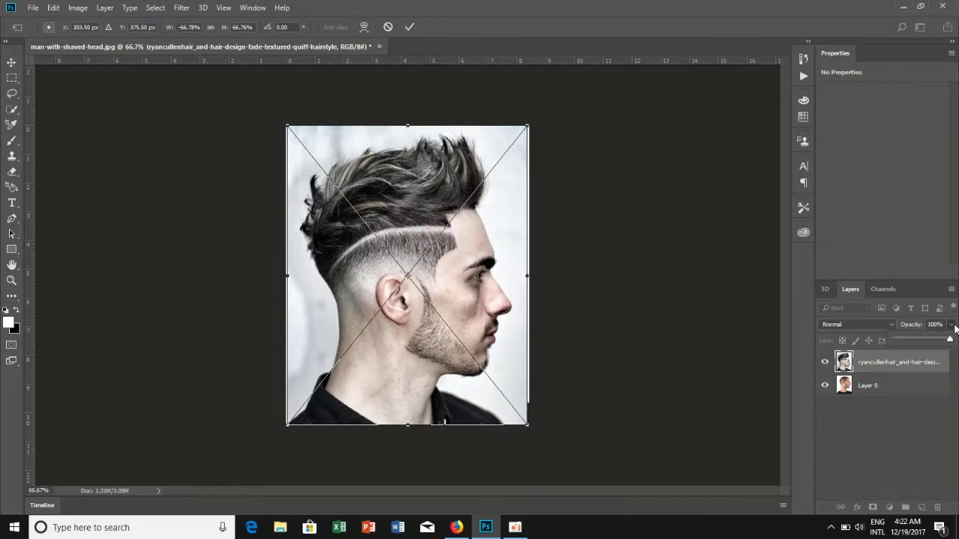
{"action": "left_click_drag", "start_coordinate": [951, 344], "coordinate": [935, 350]}
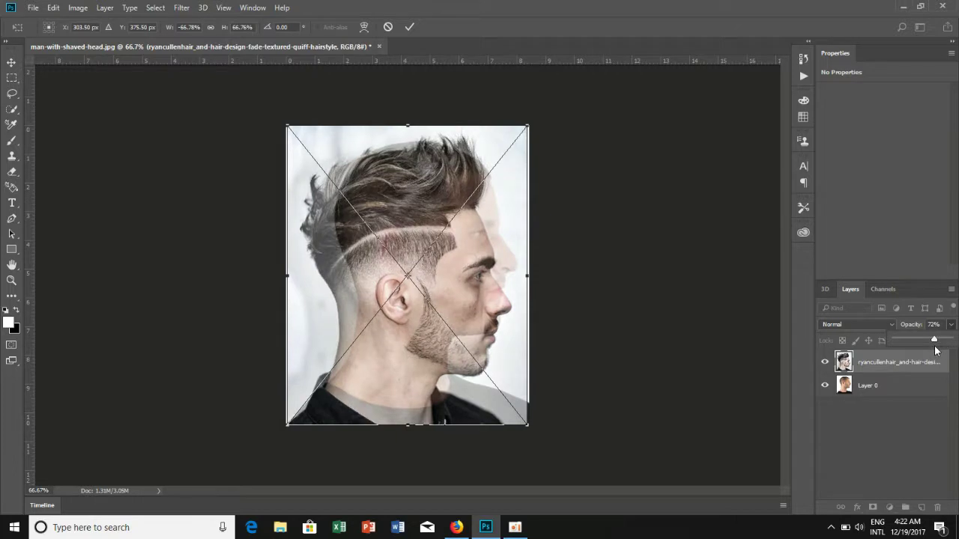
{"action": "left_click_drag", "start_coordinate": [934, 350], "coordinate": [931, 352]}
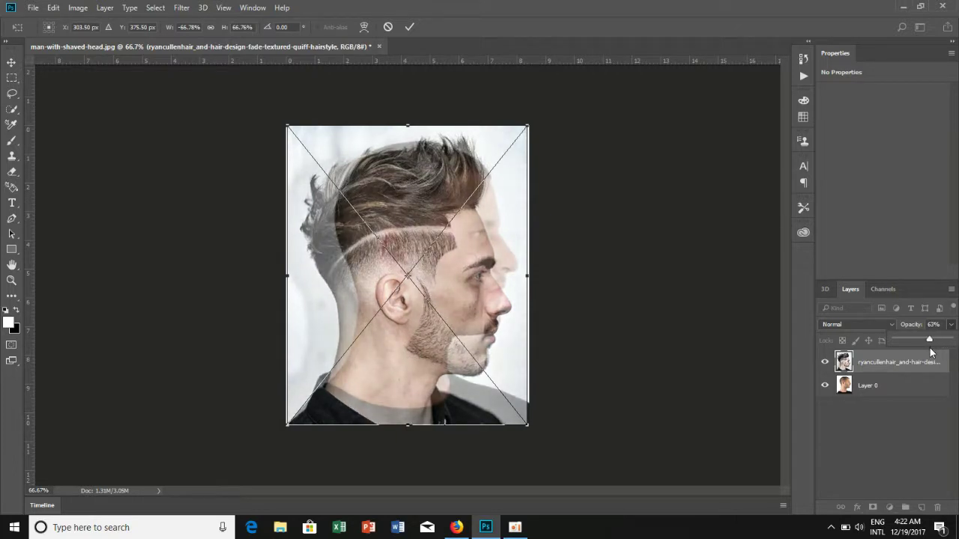
Step: Move the hair photo over the head and scale it to 7.764 × 9 in
{"action": "left_click_drag", "start_coordinate": [435, 265], "coordinate": [454, 255]}
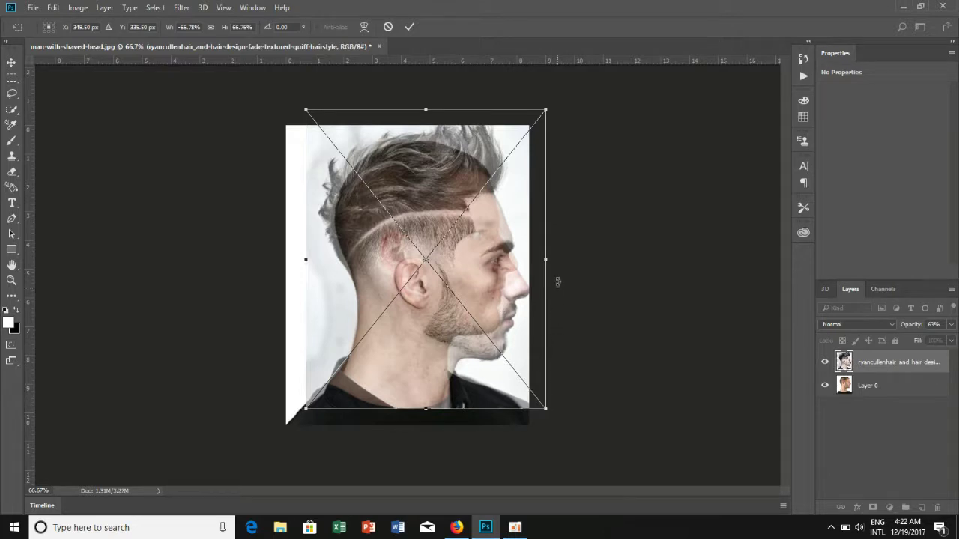
{"action": "left_click_drag", "start_coordinate": [544, 410], "coordinate": [540, 391]}
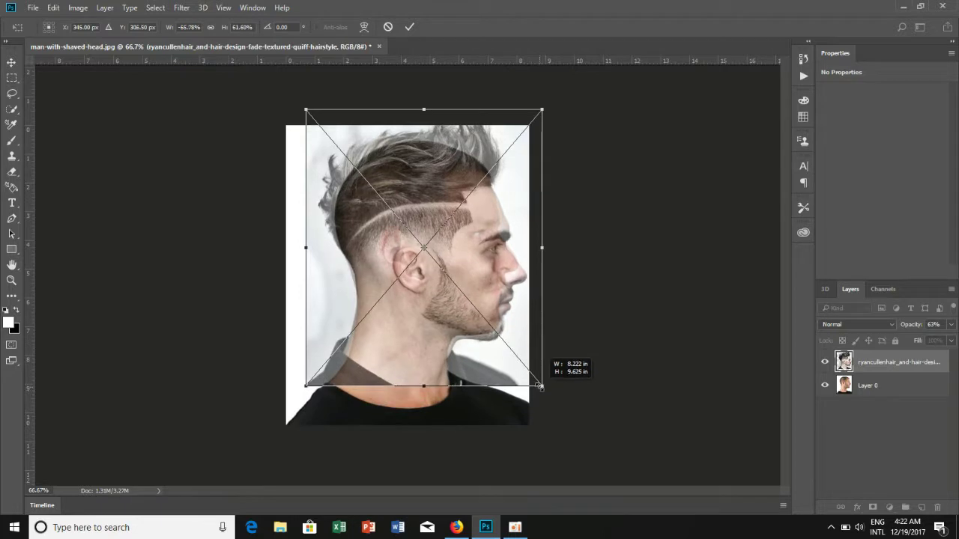
{"action": "left_click_drag", "start_coordinate": [541, 390], "coordinate": [532, 374]}
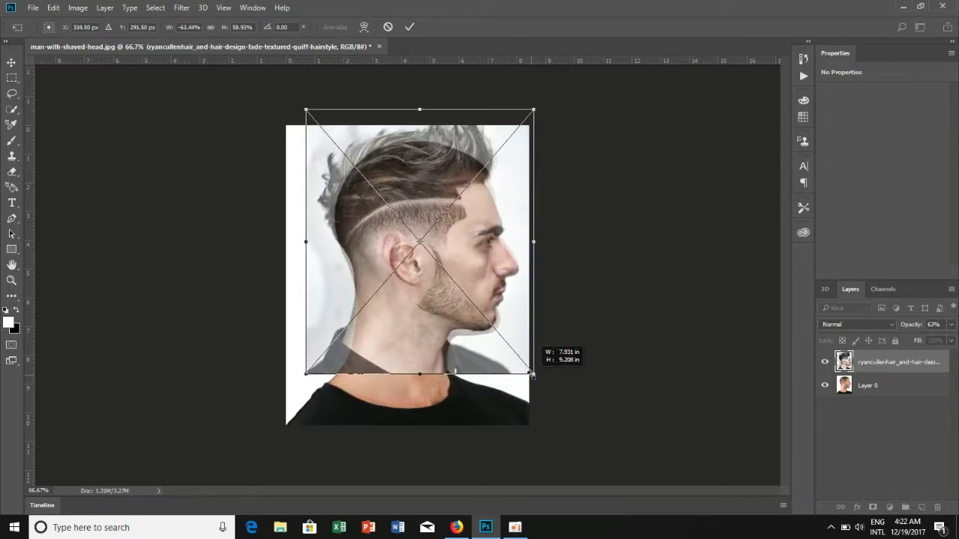
{"action": "left_click_drag", "start_coordinate": [532, 375], "coordinate": [527, 367]}
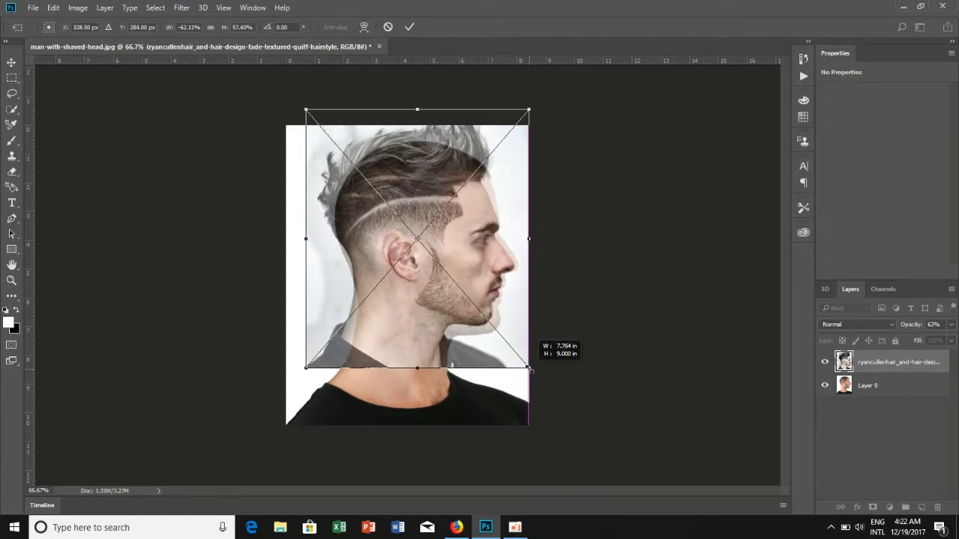
{"action": "left_click_drag", "start_coordinate": [527, 368], "coordinate": [528, 368]}
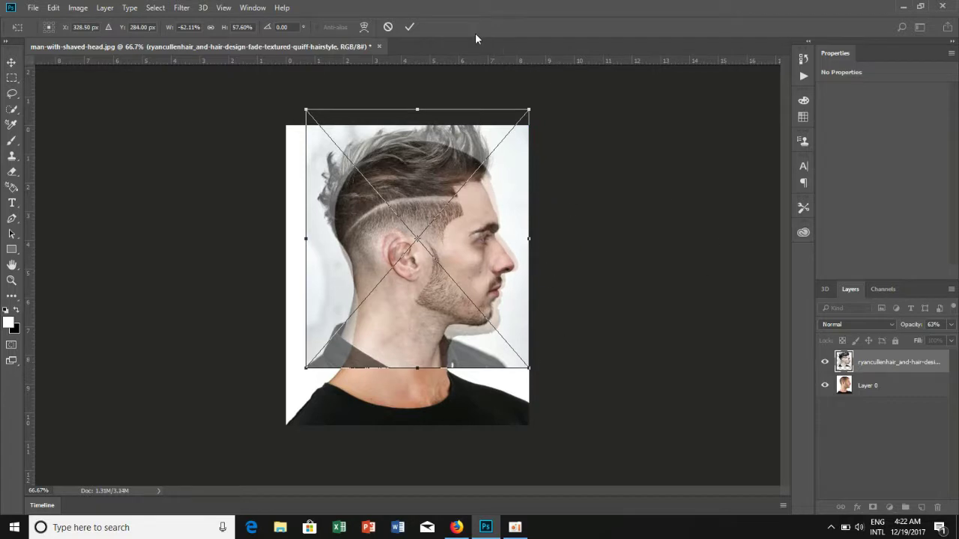
{"action": "left_click", "coordinate": [411, 27]}
Step: Warp the quiff, pulling its lower-left edge in to the neck and lower-right over the shoulder
{"action": "key", "text": "c"}
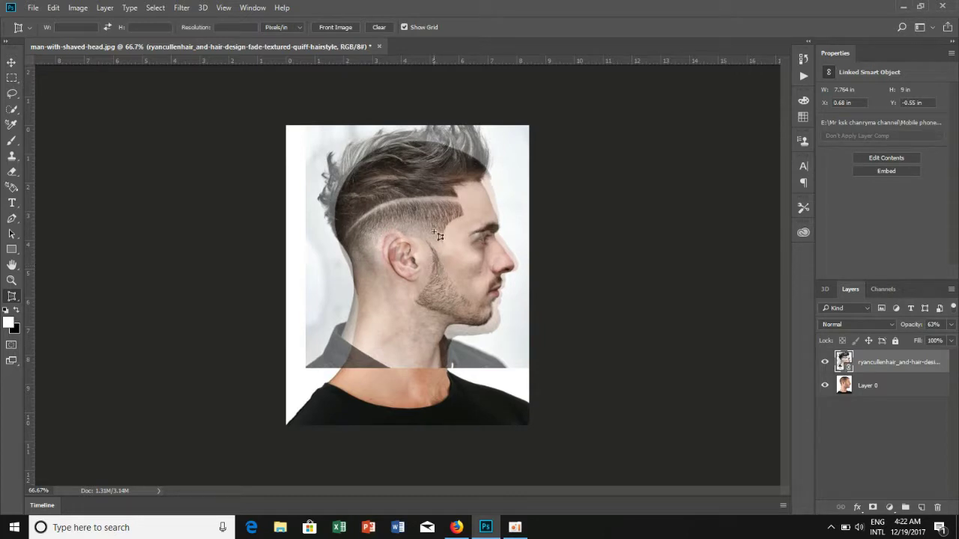
{"action": "left_click", "coordinate": [12, 62]}
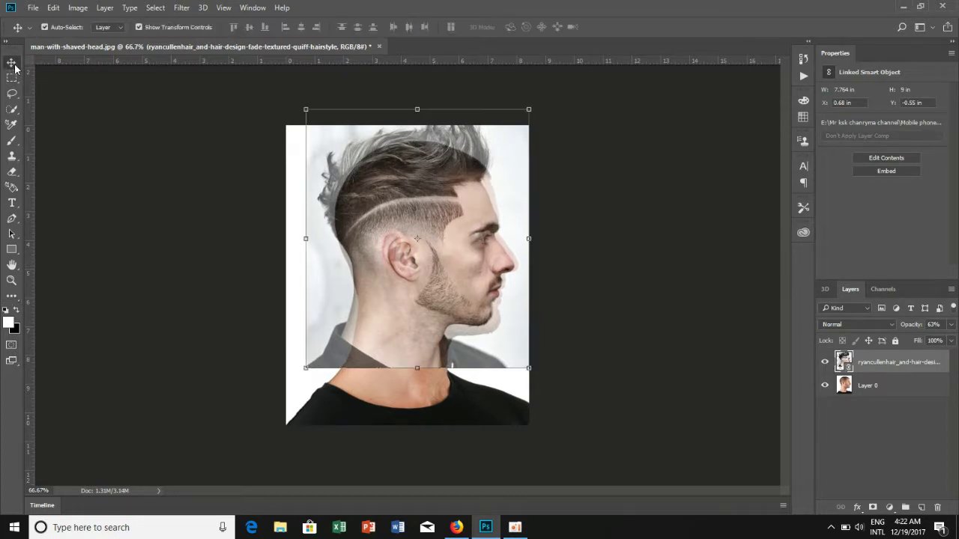
{"action": "right_click", "coordinate": [393, 248]}
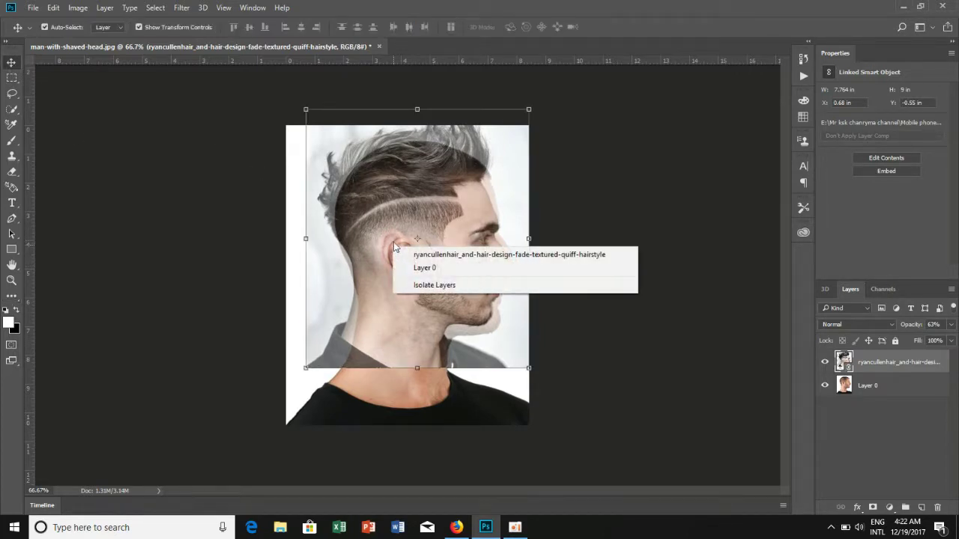
{"action": "left_click", "coordinate": [305, 28]}
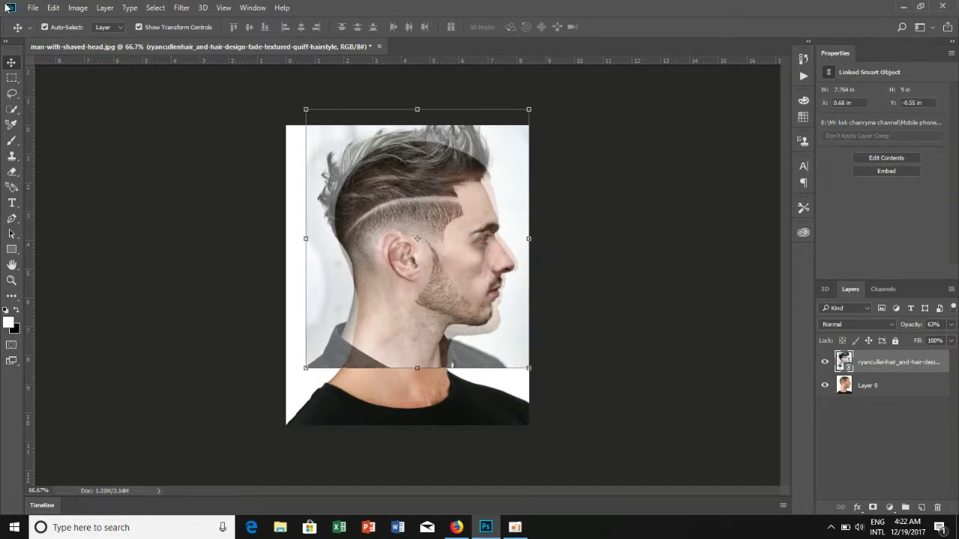
{"action": "left_click", "coordinate": [53, 8]}
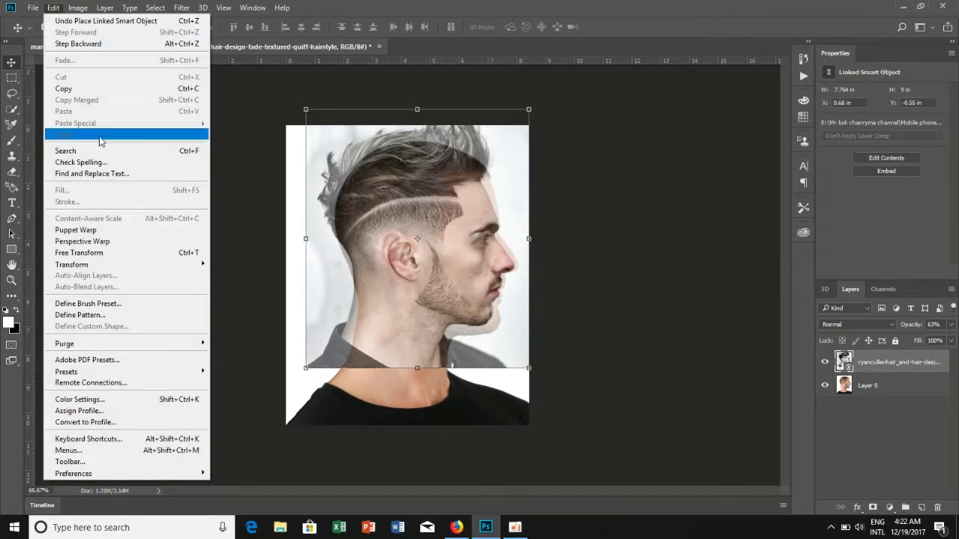
{"action": "mouse_move", "coordinate": [72, 265]}
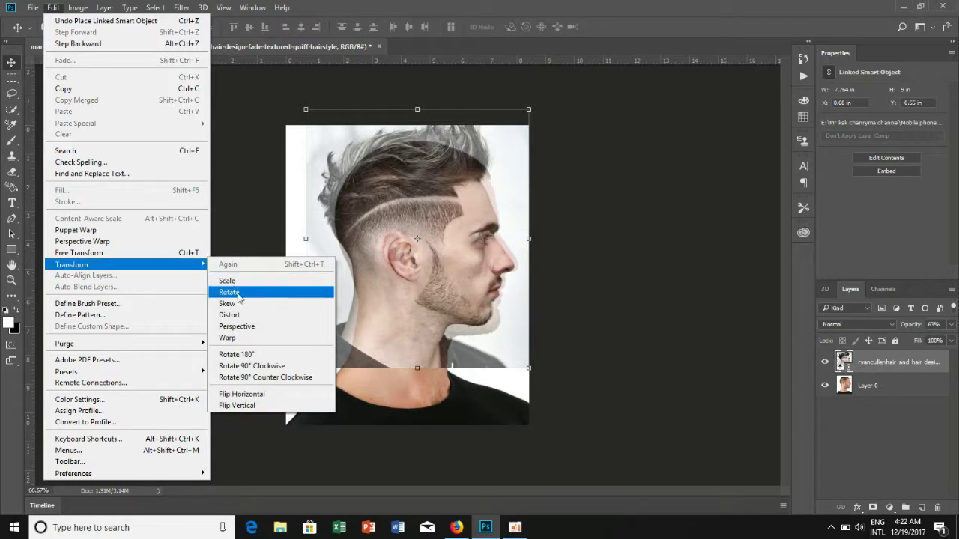
{"action": "left_click", "coordinate": [229, 338]}
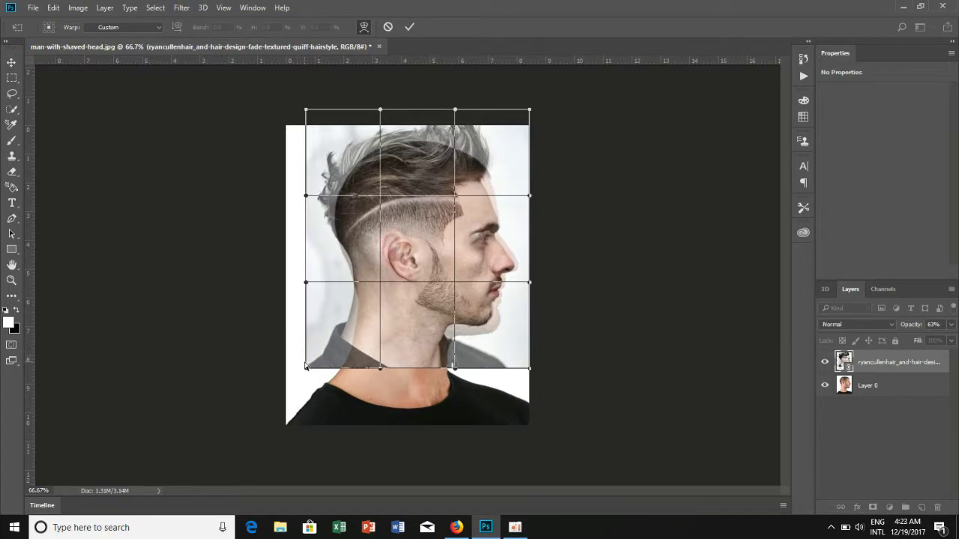
{"action": "left_click_drag", "start_coordinate": [306, 370], "coordinate": [328, 376]}
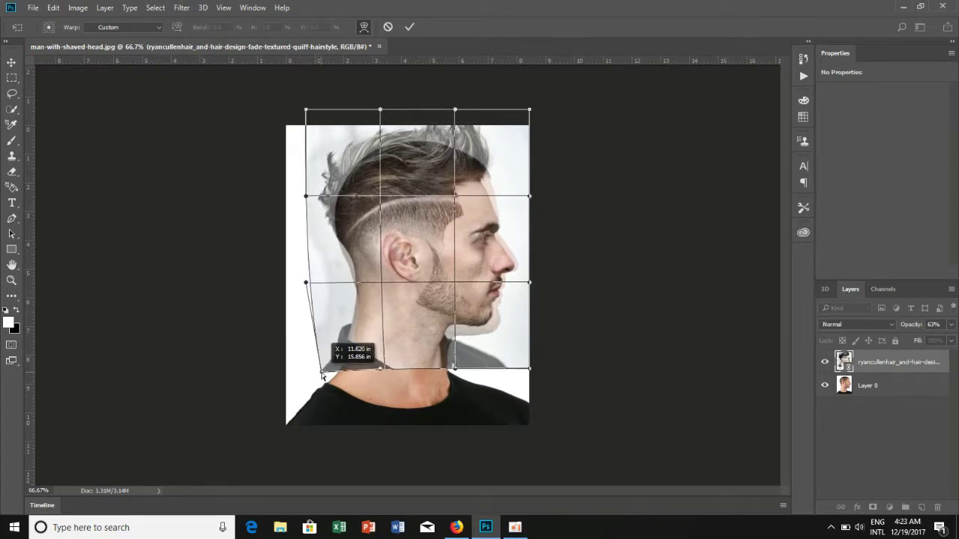
{"action": "left_click_drag", "start_coordinate": [328, 376], "coordinate": [335, 379]}
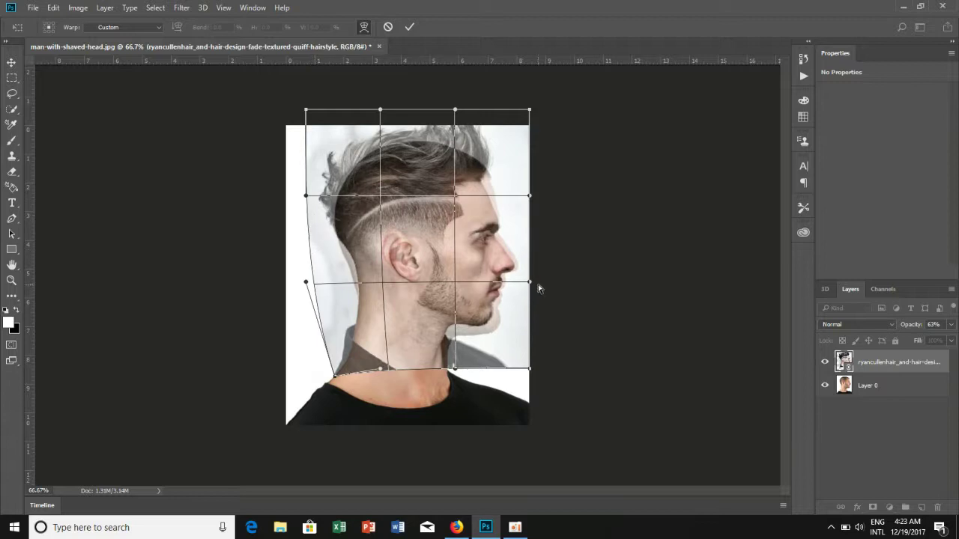
{"action": "mouse_move", "coordinate": [532, 376]}
{"action": "left_mouse_down"}
{"action": "mouse_move", "coordinate": [523, 364]}
{"action": "mouse_move", "coordinate": [549, 391]}
{"action": "mouse_move", "coordinate": [535, 362]}
{"action": "mouse_move", "coordinate": [512, 354]}
{"action": "mouse_move", "coordinate": [539, 399]}
{"action": "mouse_move", "coordinate": [526, 408]}
{"action": "mouse_move", "coordinate": [537, 409]}
{"action": "left_mouse_up"}
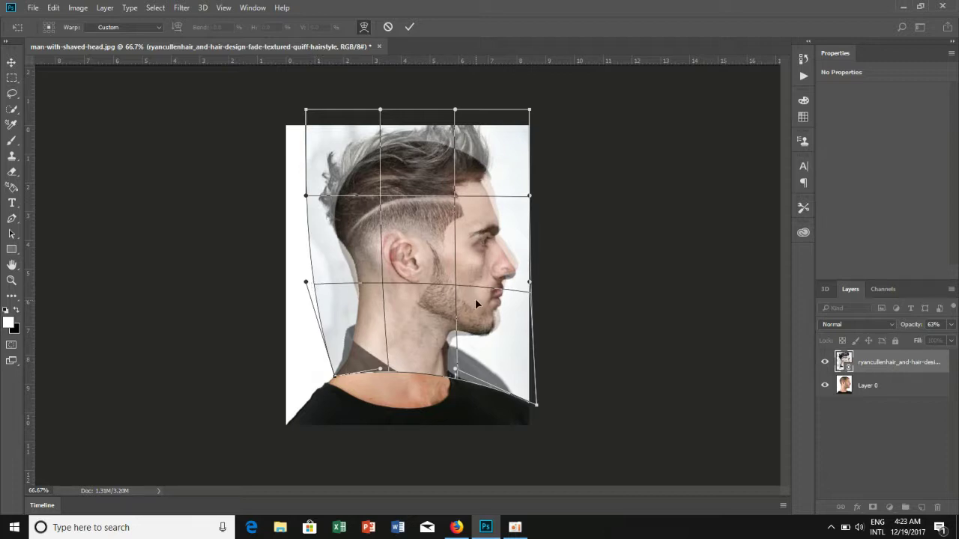
{"action": "left_click", "coordinate": [409, 28]}
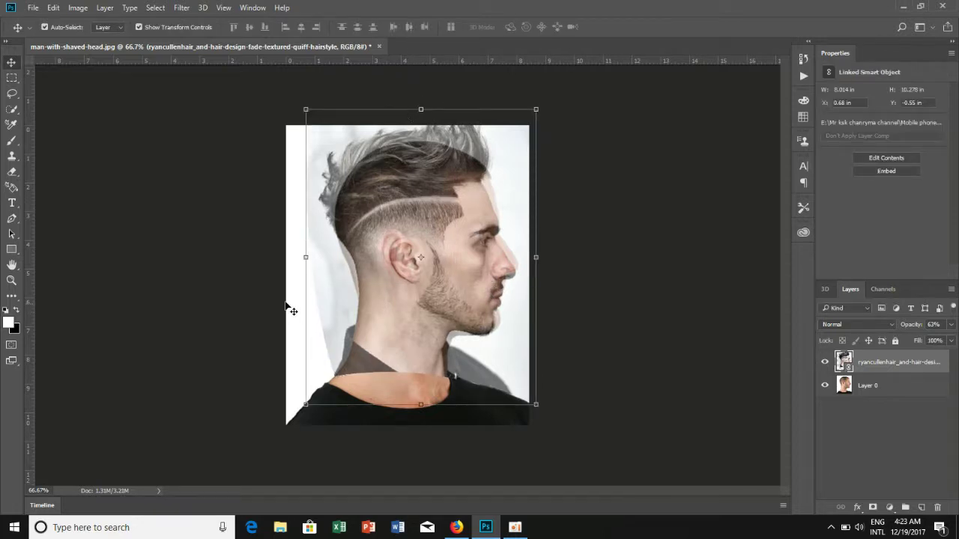
Step: Select Layer 0 together with the hair layer and nudge both slightly upward
{"action": "left_click", "coordinate": [875, 387]}
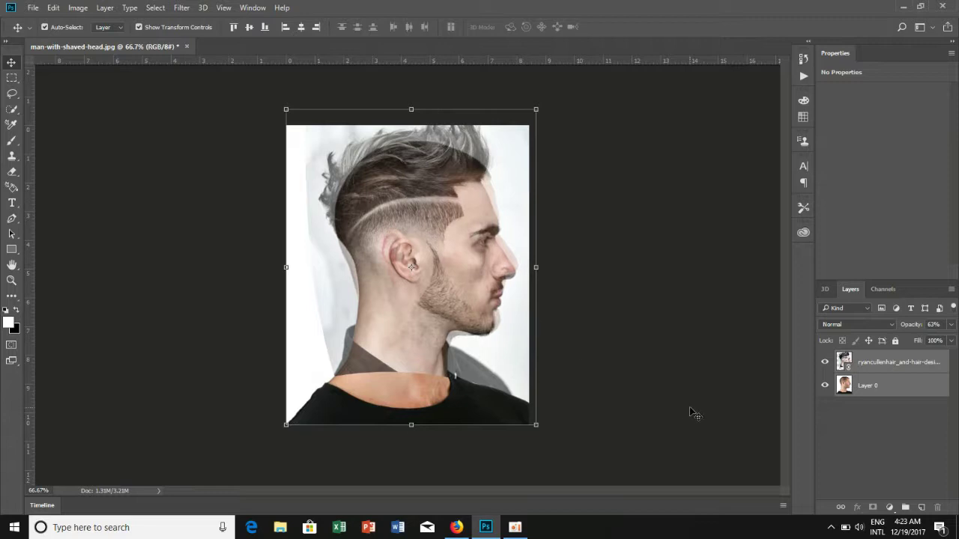
{"action": "key", "text": "Down"}
{"action": "key", "text": "Down"}
{"action": "key", "text": "Down"}
{"action": "key", "text": "Down"}
{"action": "key", "text": "Down"}
{"action": "key", "text": "Down"}
{"action": "key", "text": "Down"}
{"action": "key", "text": "Down"}
{"action": "key", "text": "Down"}
{"action": "key", "text": "Down"}
{"action": "key", "text": "Down"}
{"action": "key", "text": "Down"}
{"action": "key", "text": "Down"}
{"action": "key", "text": "Down"}
{"action": "key", "text": "Down"}
{"action": "key", "text": "Down"}
{"action": "key", "text": "Down"}
{"action": "key", "text": "Down"}
{"action": "key", "text": "Down"}
{"action": "key", "text": "Up"}
{"action": "key", "text": "Up"}
{"action": "key", "text": "Up"}
{"action": "key", "text": "Up"}
{"action": "key", "text": "Up"}
{"action": "key", "text": "Up"}
{"action": "key", "text": "Up"}
{"action": "key", "text": "Up"}
{"action": "key", "text": "Up"}
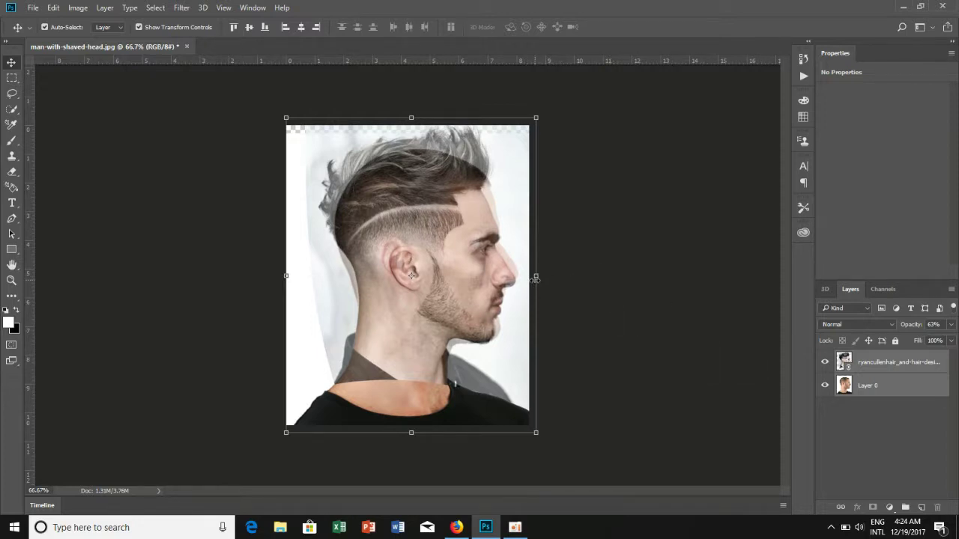
Step: Widen both layers slightly and shift them about 20 px down to Y 395.5 px
{"action": "left_click_drag", "start_coordinate": [535, 278], "coordinate": [539, 280]}
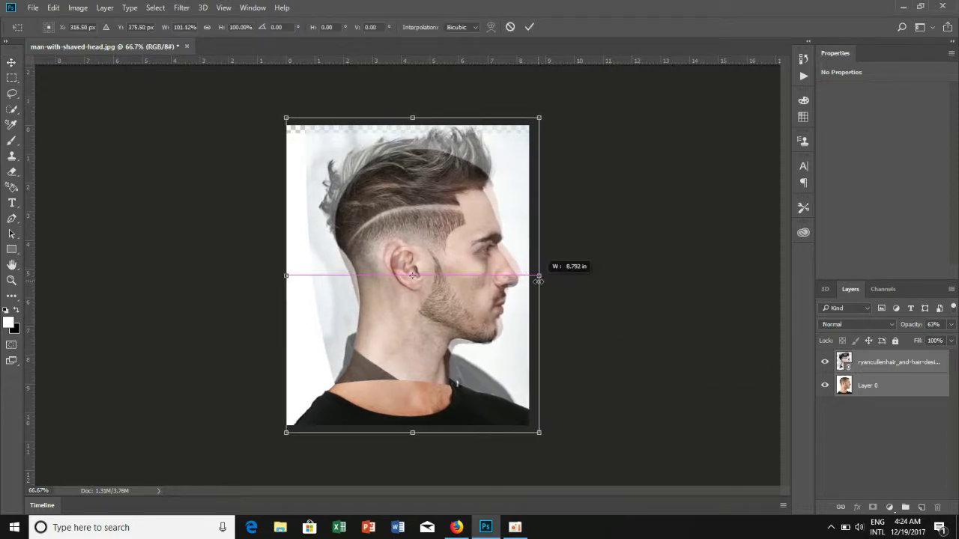
{"action": "left_click_drag", "start_coordinate": [539, 281], "coordinate": [539, 286]}
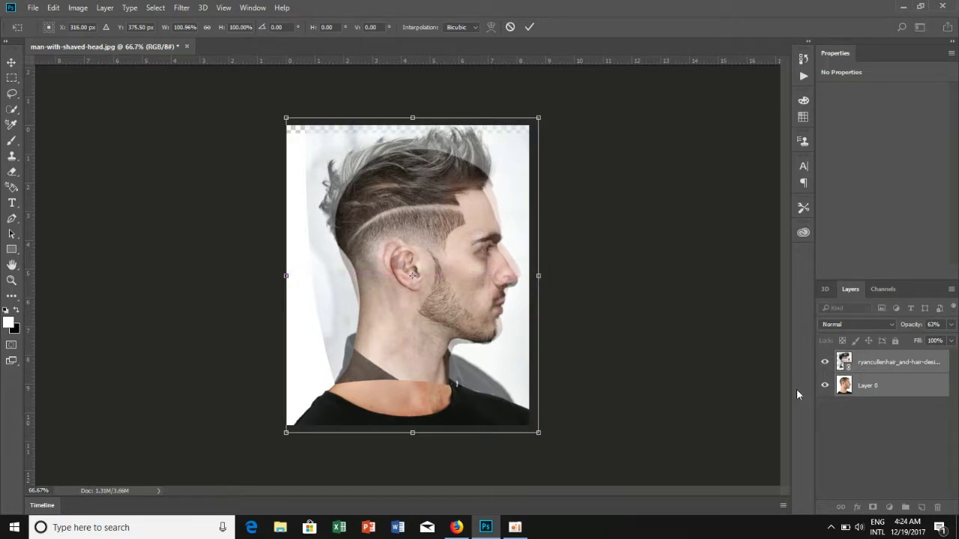
{"action": "key", "text": "Down"}
{"action": "key", "text": "Down"}
{"action": "key", "text": "Down"}
{"action": "key", "text": "Down"}
{"action": "key", "text": "Down"}
{"action": "key", "text": "Down"}
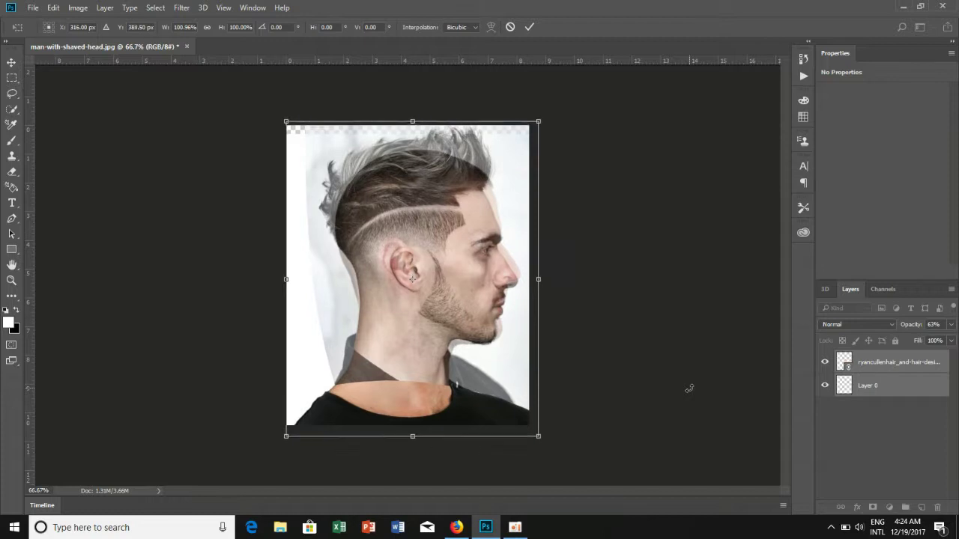
{"action": "key", "text": "Down"}
{"action": "key", "text": "Down"}
{"action": "key", "text": "Down"}
{"action": "key", "text": "Down"}
{"action": "key", "text": "Down"}
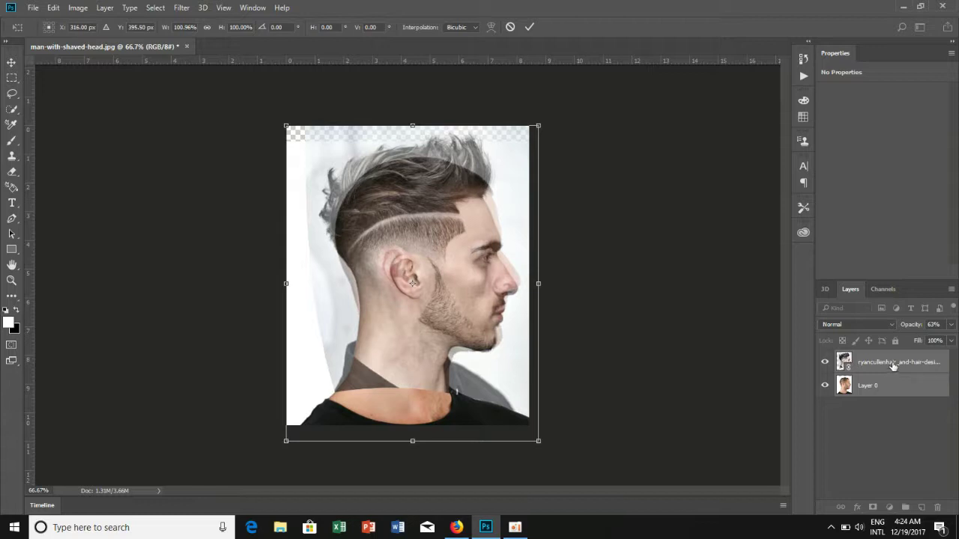
{"action": "left_click", "coordinate": [529, 28]}
{"action": "left_click", "coordinate": [905, 362]}
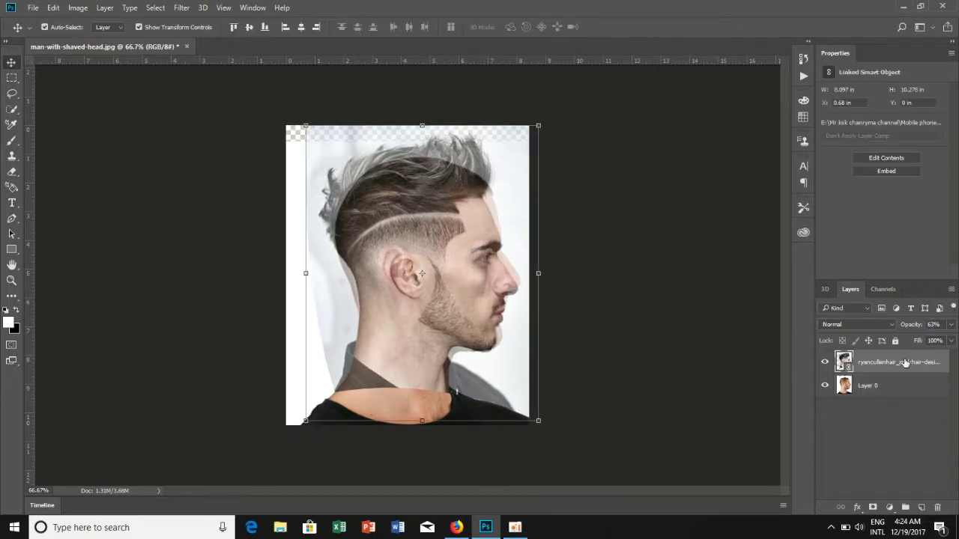
Step: Set the hair layer's opacity to 70%
{"action": "left_click", "coordinate": [952, 328]}
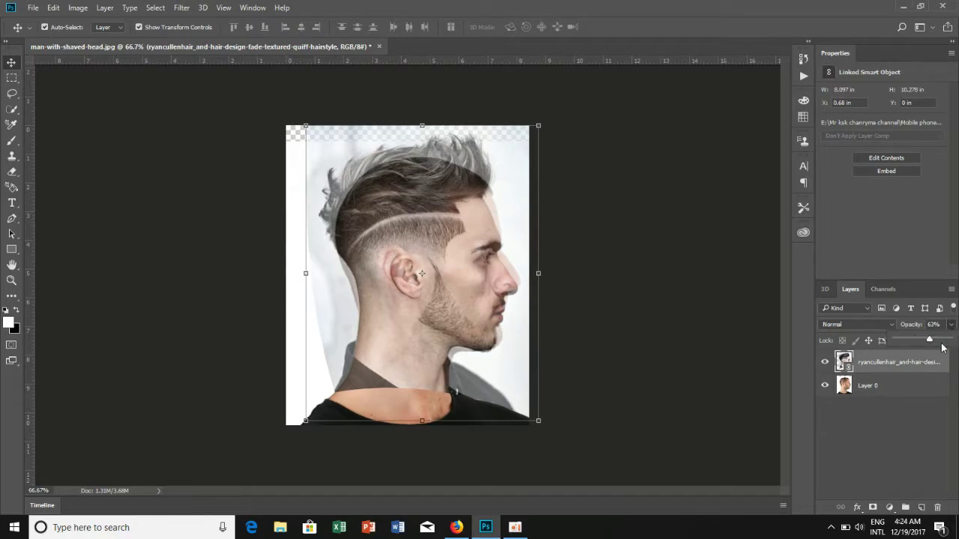
{"action": "mouse_move", "coordinate": [928, 341]}
{"action": "left_mouse_down"}
{"action": "mouse_move", "coordinate": [948, 346]}
{"action": "mouse_move", "coordinate": [939, 351]}
{"action": "left_mouse_up"}
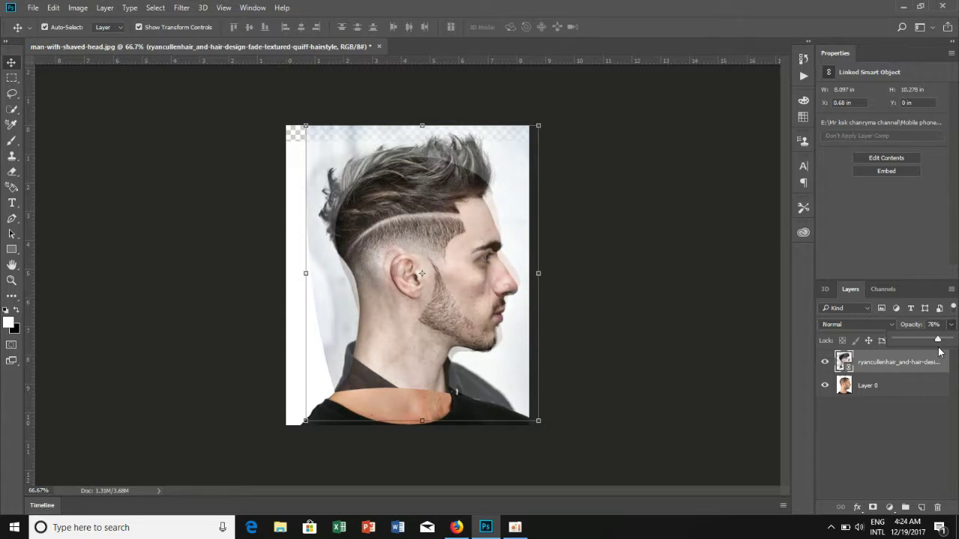
{"action": "mouse_move", "coordinate": [939, 351]}
{"action": "left_mouse_down"}
{"action": "mouse_move", "coordinate": [908, 349]}
{"action": "mouse_move", "coordinate": [945, 349]}
{"action": "mouse_move", "coordinate": [936, 351]}
{"action": "left_mouse_up"}
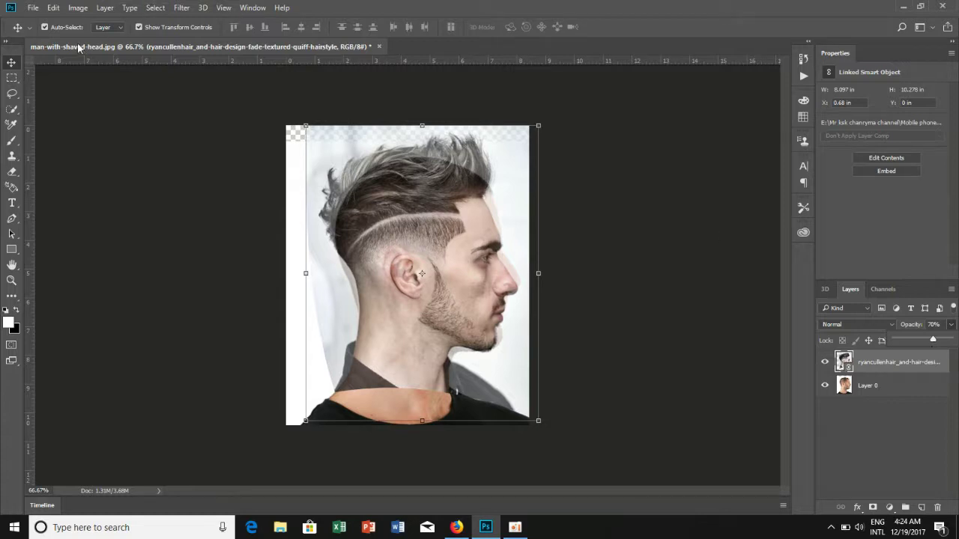
{"action": "left_click", "coordinate": [53, 9]}
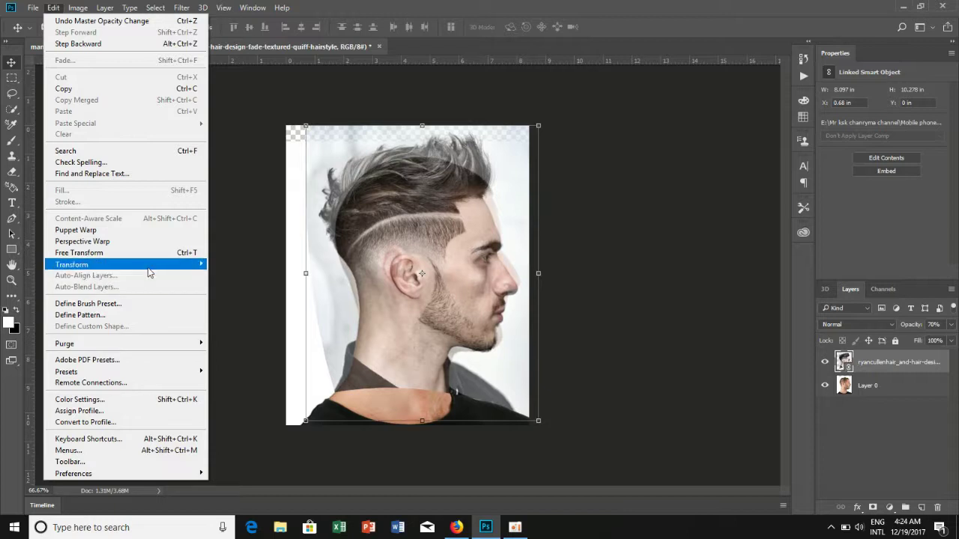
{"action": "mouse_move", "coordinate": [72, 264]}
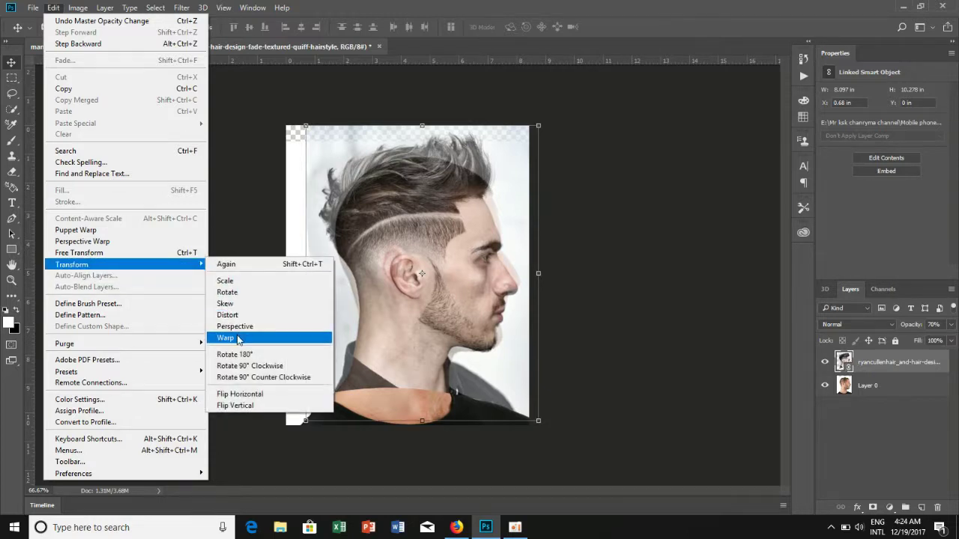
Step: Apply a second warp pushing the hair photo's upper-right edge up and outward
{"action": "left_click", "coordinate": [238, 340]}
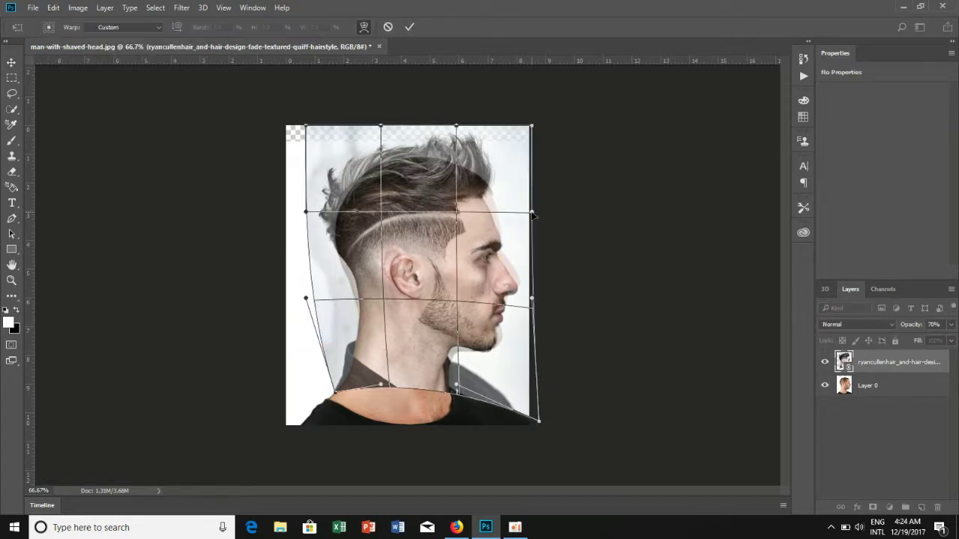
{"action": "left_click_drag", "start_coordinate": [531, 214], "coordinate": [541, 203]}
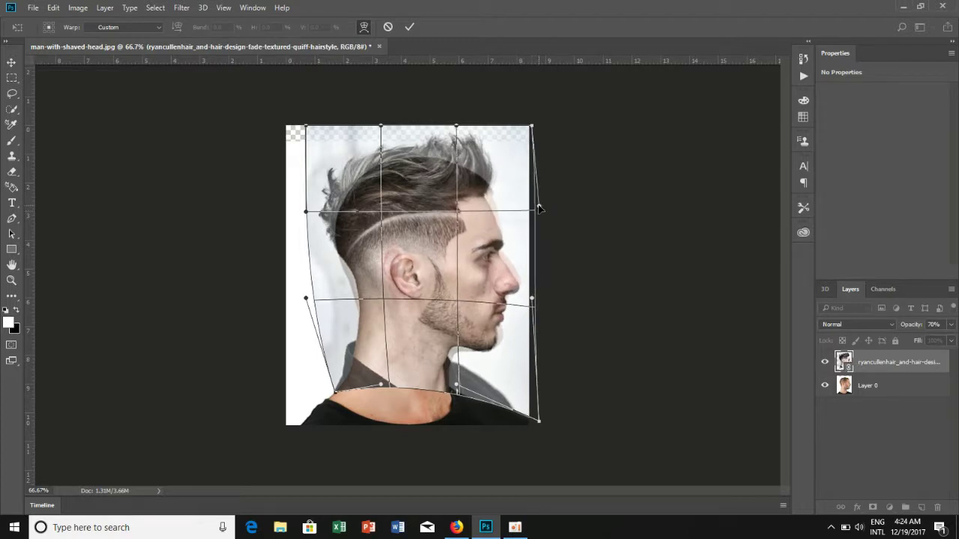
{"action": "left_click_drag", "start_coordinate": [540, 202], "coordinate": [539, 177]}
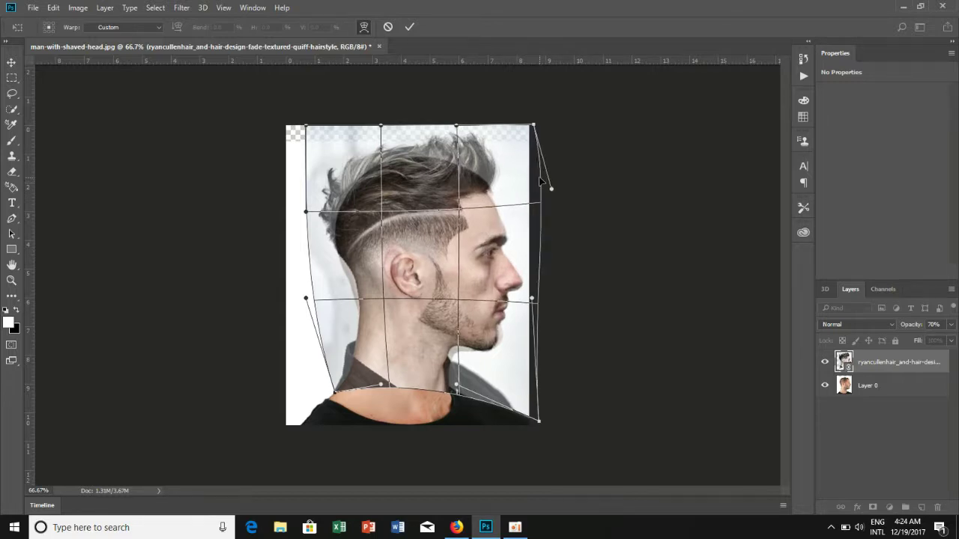
{"action": "left_click_drag", "start_coordinate": [539, 179], "coordinate": [546, 178]}
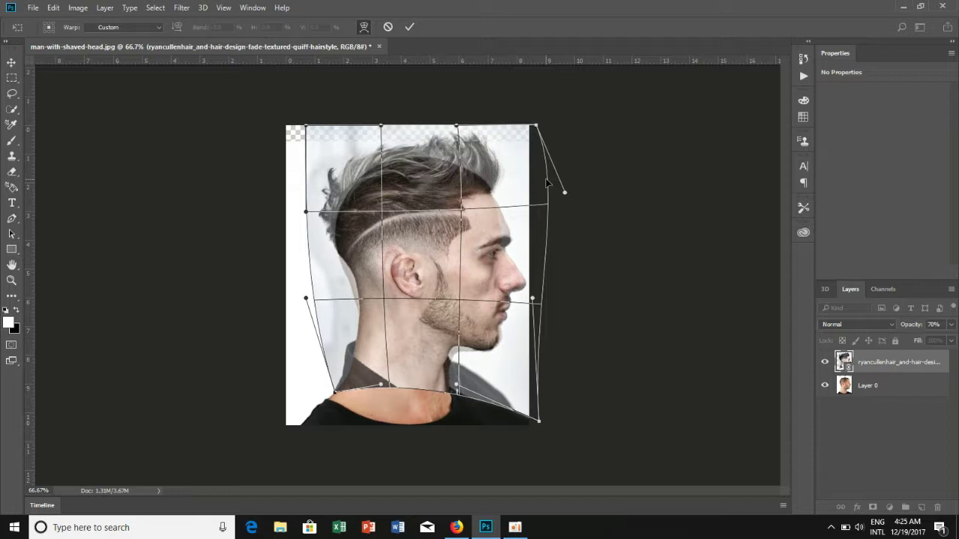
{"action": "left_click", "coordinate": [409, 27]}
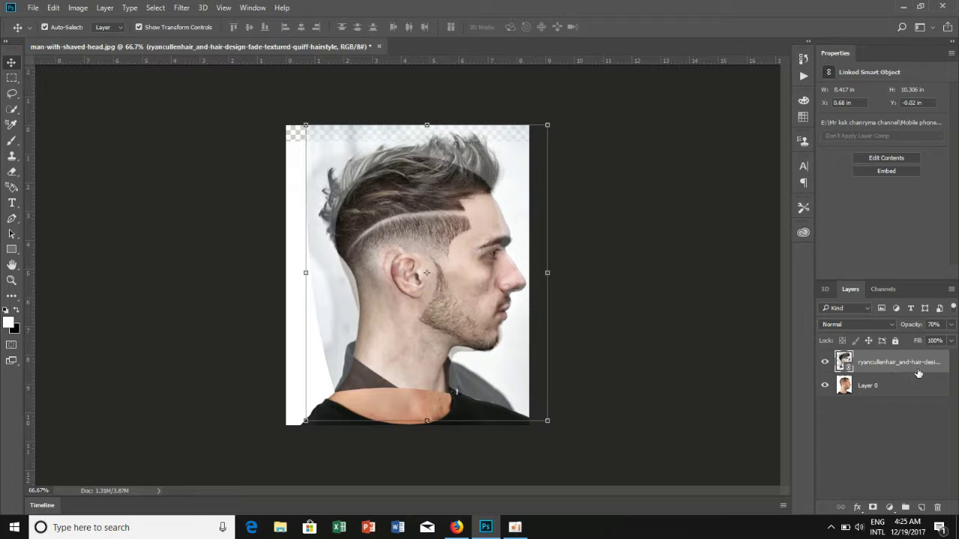
Step: Make the hairstyle layer fully opaque, add a white layer mask, and create empty Layer 1
{"action": "left_click", "coordinate": [951, 325]}
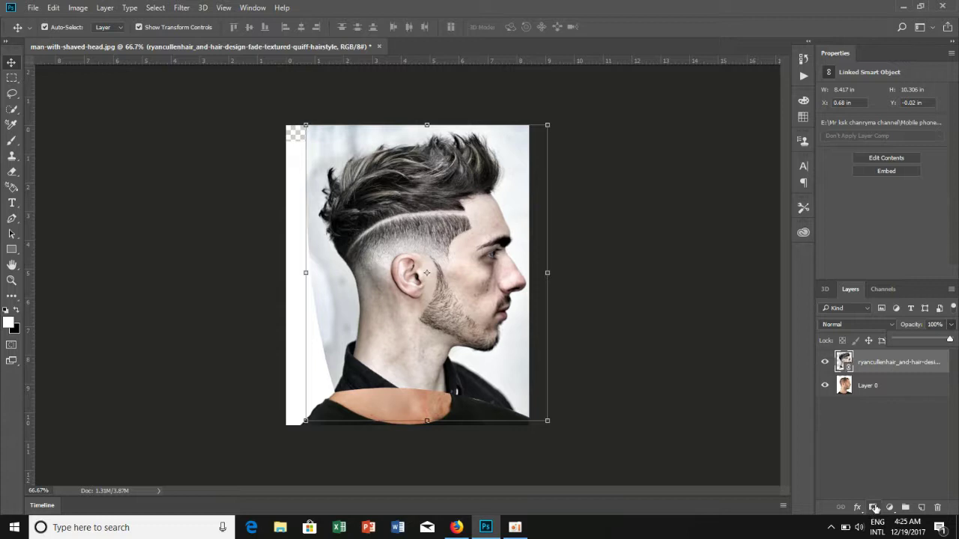
{"action": "left_click", "coordinate": [873, 509]}
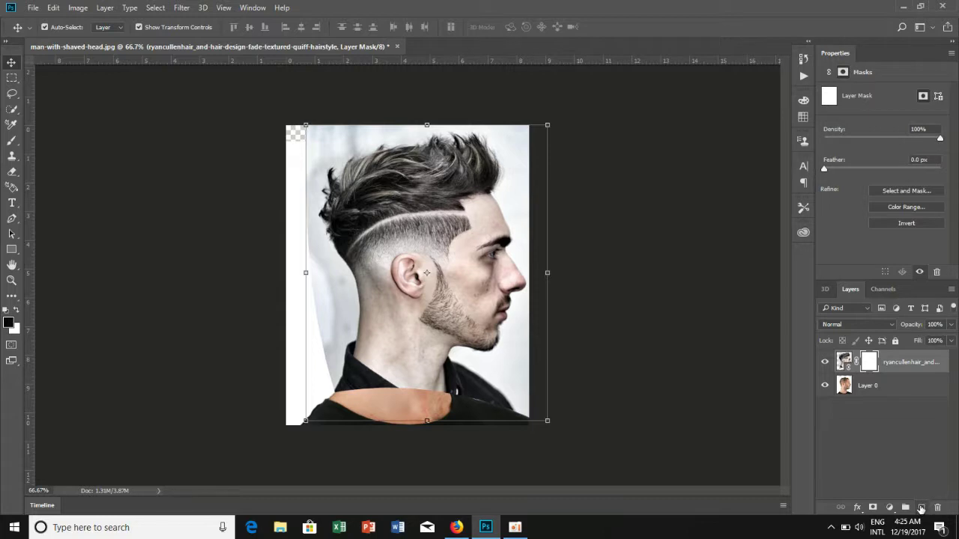
{"action": "left_click", "coordinate": [921, 508]}
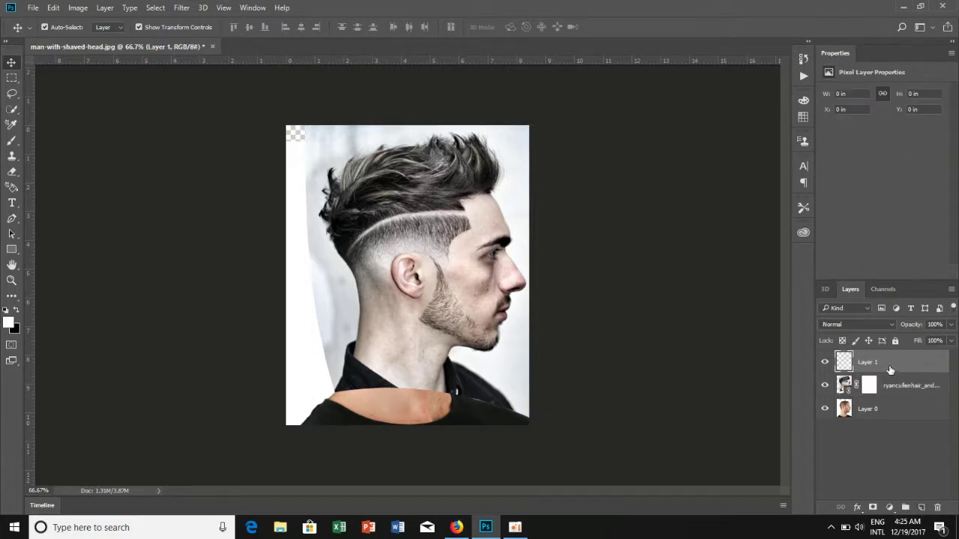
Step: Move Layer 1 to the bottom of the stack and hide Layer 0 and the hairstyle layer
{"action": "left_click_drag", "start_coordinate": [886, 365], "coordinate": [872, 441]}
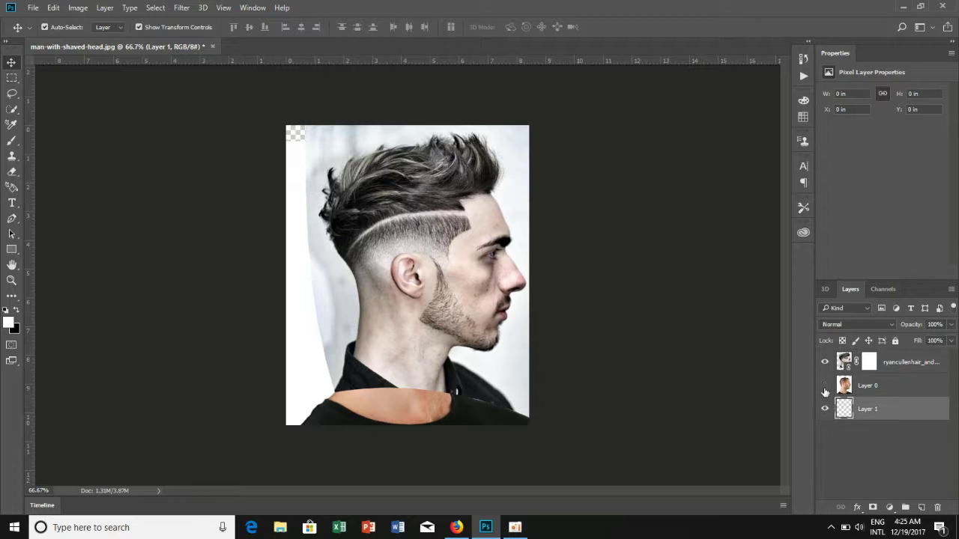
{"action": "left_click", "coordinate": [825, 386]}
{"action": "left_click", "coordinate": [824, 362]}
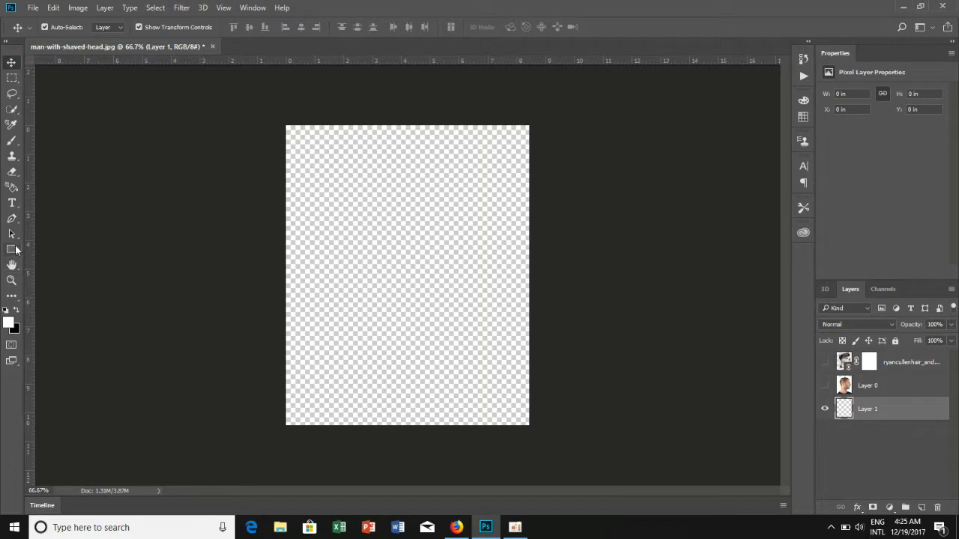
Step: Fill Layer 1 with white using a 200 px brush at 100% opacity
{"action": "left_click", "coordinate": [11, 145]}
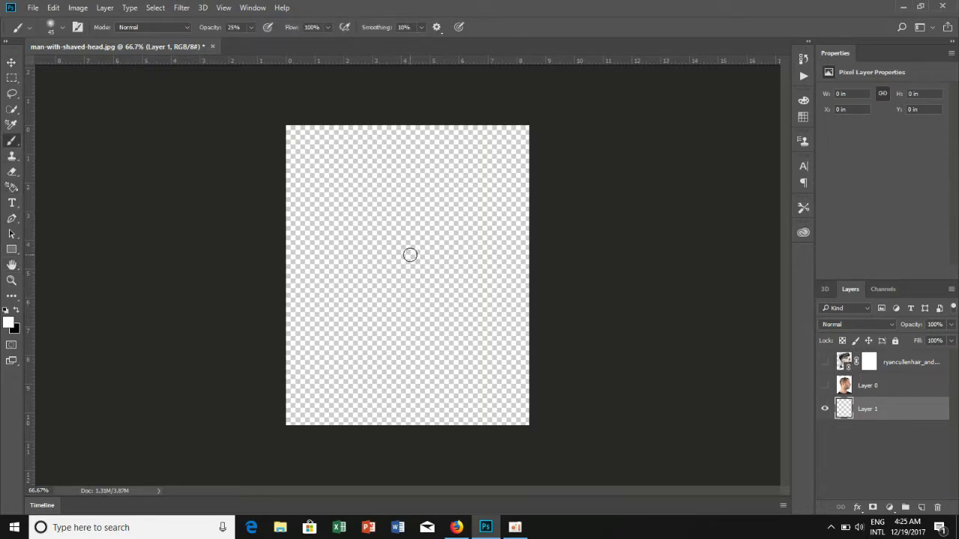
{"action": "key", "text": "bracketright"}
{"action": "key", "text": "bracketright"}
{"action": "key", "text": "bracketright"}
{"action": "left_click_drag", "start_coordinate": [411, 252], "coordinate": [412, 349]}
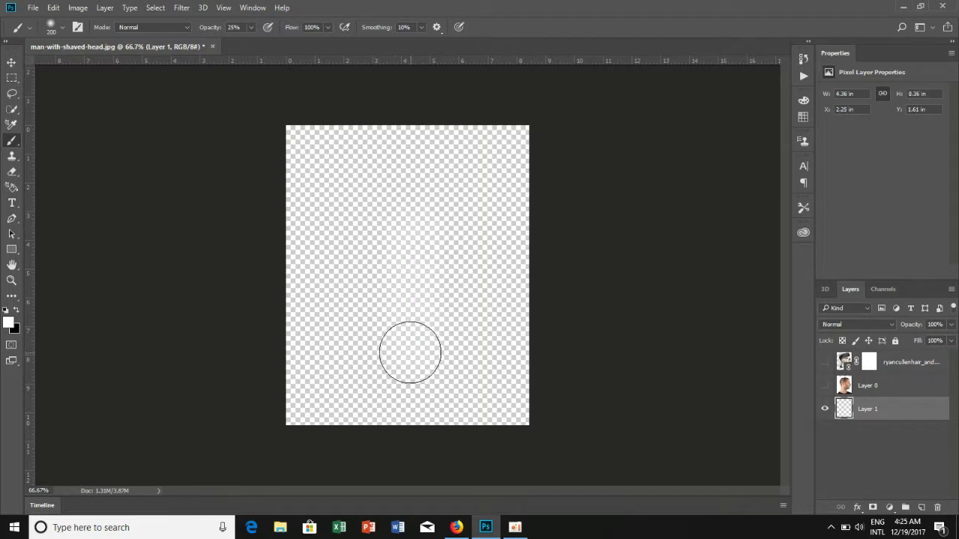
{"action": "left_click", "coordinate": [250, 32]}
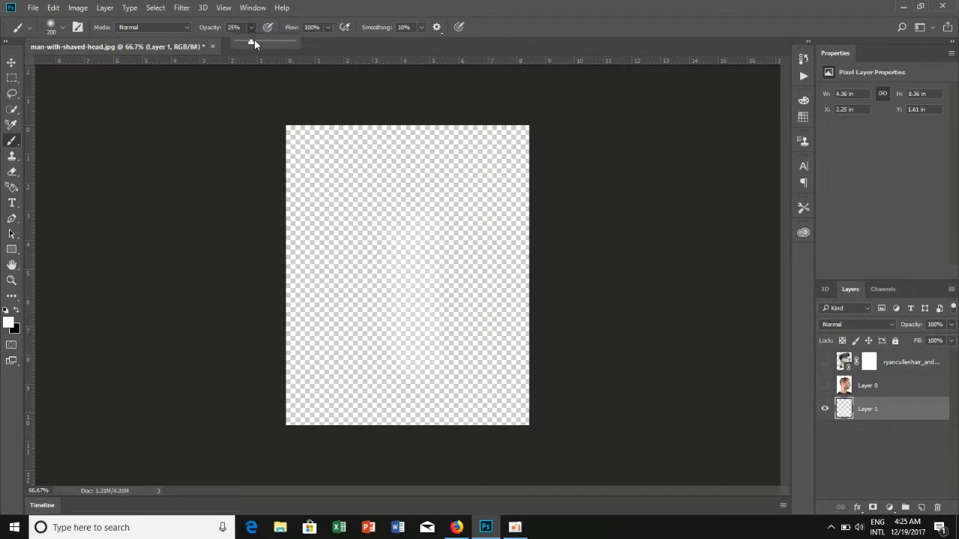
{"action": "left_click_drag", "start_coordinate": [254, 41], "coordinate": [311, 54]}
{"action": "mouse_move", "coordinate": [429, 204]}
{"action": "left_mouse_down"}
{"action": "mouse_move", "coordinate": [400, 197]}
{"action": "mouse_move", "coordinate": [277, 242]}
{"action": "mouse_move", "coordinate": [379, 197]}
{"action": "mouse_move", "coordinate": [364, 478]}
{"action": "mouse_move", "coordinate": [465, 252]}
{"action": "mouse_move", "coordinate": [364, 224]}
{"action": "mouse_move", "coordinate": [332, 90]}
{"action": "mouse_move", "coordinate": [291, 185]}
{"action": "mouse_move", "coordinate": [300, 349]}
{"action": "mouse_move", "coordinate": [372, 336]}
{"action": "mouse_move", "coordinate": [427, 199]}
{"action": "mouse_move", "coordinate": [447, 281]}
{"action": "mouse_move", "coordinate": [439, 133]}
{"action": "mouse_move", "coordinate": [472, 186]}
{"action": "mouse_move", "coordinate": [512, 391]}
{"action": "mouse_move", "coordinate": [514, 336]}
{"action": "mouse_move", "coordinate": [484, 406]}
{"action": "mouse_move", "coordinate": [325, 299]}
{"action": "mouse_move", "coordinate": [340, 200]}
{"action": "mouse_move", "coordinate": [574, 321]}
{"action": "mouse_move", "coordinate": [537, 90]}
{"action": "mouse_move", "coordinate": [498, 396]}
{"action": "mouse_move", "coordinate": [376, 417]}
{"action": "mouse_move", "coordinate": [342, 385]}
{"action": "mouse_move", "coordinate": [259, 172]}
{"action": "mouse_move", "coordinate": [302, 277]}
{"action": "left_mouse_up"}
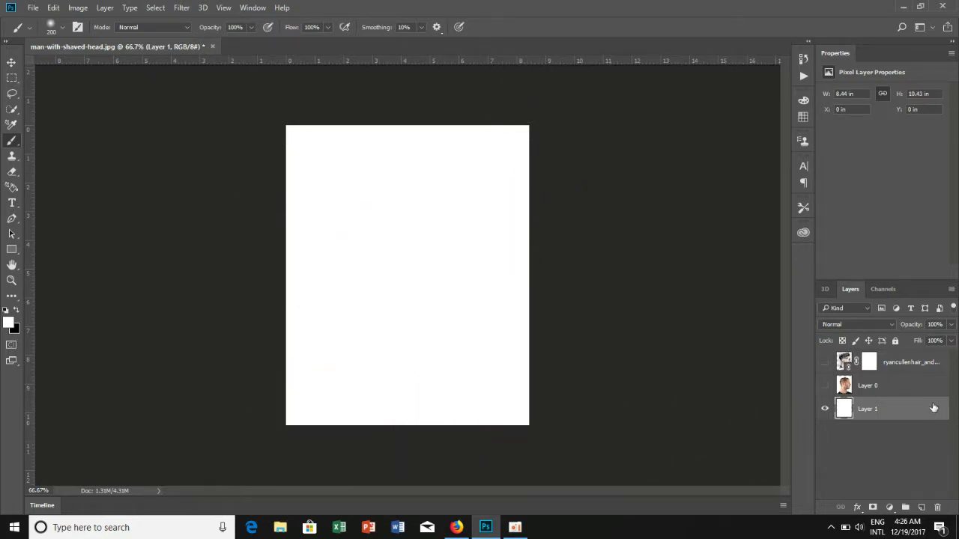
Step: Select the hairstyle layer's mask, reset colours to black and white, and show Layer 0
{"action": "left_click", "coordinate": [869, 362]}
{"action": "key", "text": "x"}
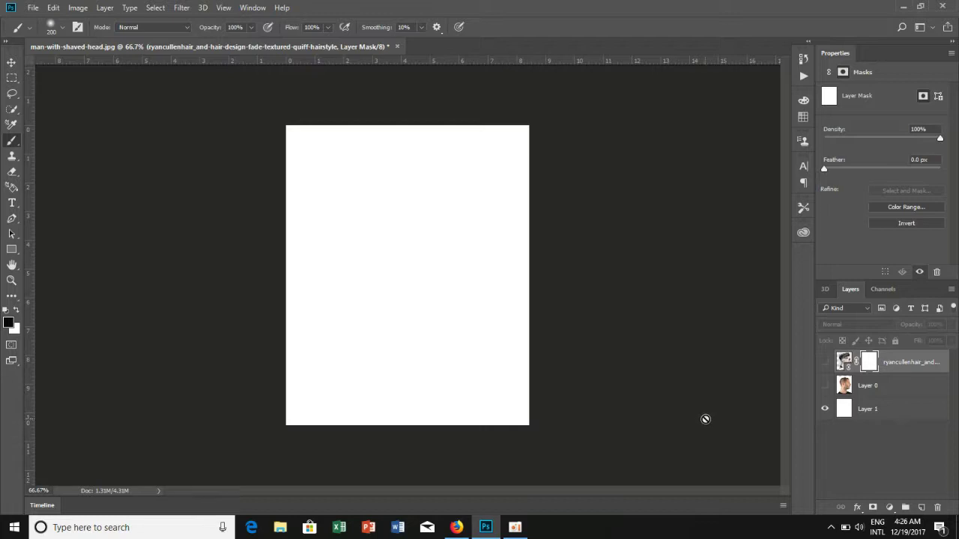
{"action": "left_click", "coordinate": [824, 386]}
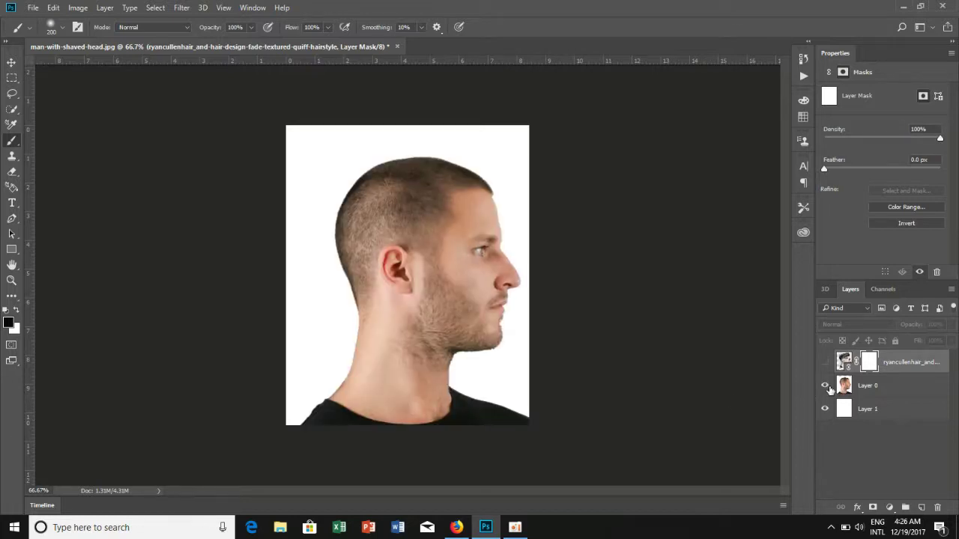
Step: Show the hairstyle layer again and set the brush size to about 100 px
{"action": "left_click", "coordinate": [825, 362]}
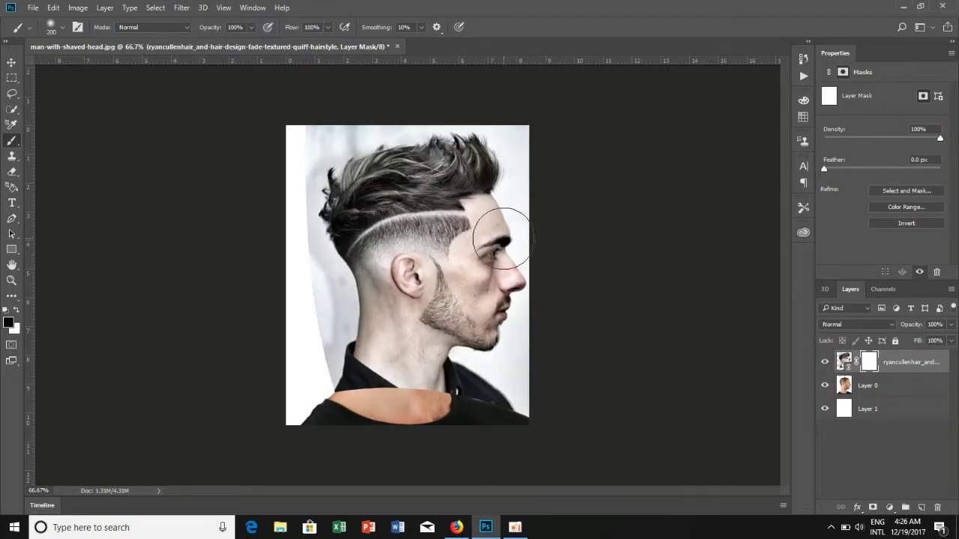
{"action": "right_click", "coordinate": [492, 277]}
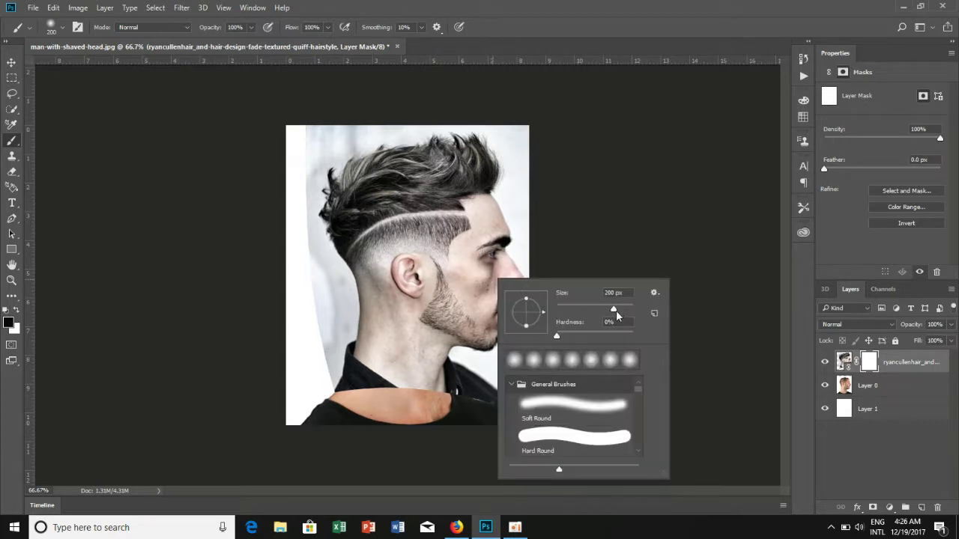
{"action": "left_click_drag", "start_coordinate": [614, 312], "coordinate": [603, 311]}
{"action": "left_click_drag", "start_coordinate": [602, 309], "coordinate": [596, 311]}
{"action": "left_click", "coordinate": [448, 369]}
Step: Paint black on the mask over the shirt, neck and face to reveal the original man
{"action": "mouse_move", "coordinate": [427, 374]}
{"action": "left_mouse_down"}
{"action": "mouse_move", "coordinate": [339, 384]}
{"action": "mouse_move", "coordinate": [310, 285]}
{"action": "mouse_move", "coordinate": [328, 332]}
{"action": "mouse_move", "coordinate": [336, 327]}
{"action": "mouse_move", "coordinate": [299, 253]}
{"action": "mouse_move", "coordinate": [295, 188]}
{"action": "mouse_move", "coordinate": [325, 118]}
{"action": "mouse_move", "coordinate": [308, 142]}
{"action": "left_mouse_up"}
{"action": "left_click_drag", "start_coordinate": [343, 342], "coordinate": [373, 361]}
{"action": "mouse_move", "coordinate": [453, 386]}
{"action": "left_mouse_down"}
{"action": "mouse_move", "coordinate": [495, 390]}
{"action": "mouse_move", "coordinate": [458, 377]}
{"action": "mouse_move", "coordinate": [456, 368]}
{"action": "mouse_move", "coordinate": [475, 385]}
{"action": "mouse_move", "coordinate": [481, 353]}
{"action": "mouse_move", "coordinate": [458, 351]}
{"action": "mouse_move", "coordinate": [455, 364]}
{"action": "mouse_move", "coordinate": [369, 353]}
{"action": "mouse_move", "coordinate": [389, 363]}
{"action": "mouse_move", "coordinate": [338, 410]}
{"action": "left_mouse_up"}
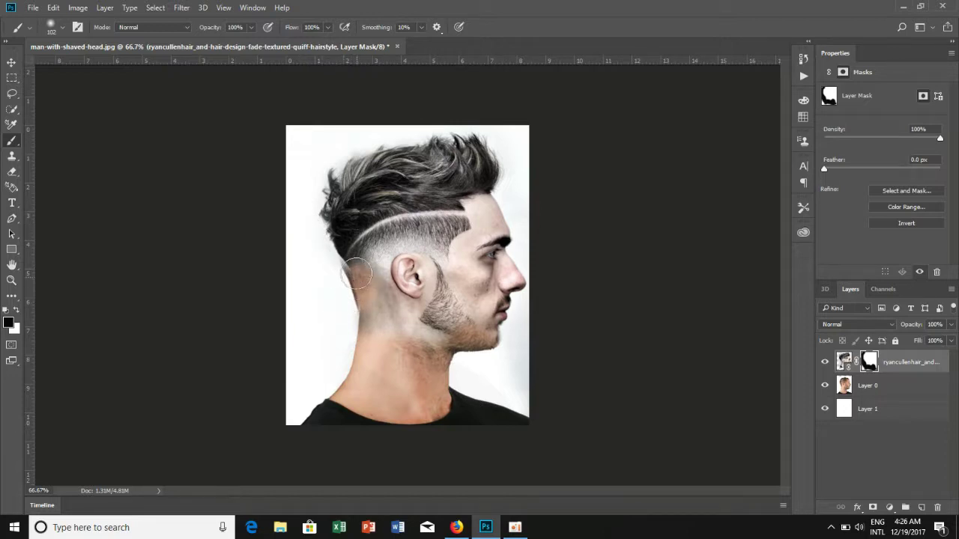
{"action": "mouse_move", "coordinate": [344, 292]}
{"action": "left_mouse_down"}
{"action": "mouse_move", "coordinate": [365, 365]}
{"action": "mouse_move", "coordinate": [386, 329]}
{"action": "mouse_move", "coordinate": [450, 347]}
{"action": "mouse_move", "coordinate": [464, 322]}
{"action": "mouse_move", "coordinate": [486, 322]}
{"action": "mouse_move", "coordinate": [519, 289]}
{"action": "mouse_move", "coordinate": [501, 285]}
{"action": "mouse_move", "coordinate": [483, 259]}
{"action": "mouse_move", "coordinate": [508, 243]}
{"action": "left_mouse_up"}
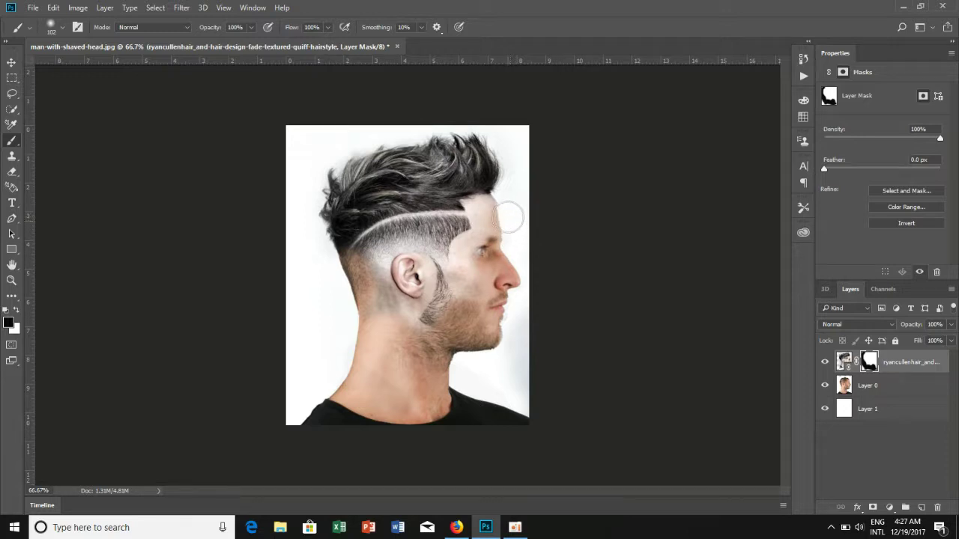
{"action": "left_click_drag", "start_coordinate": [508, 219], "coordinate": [506, 222]}
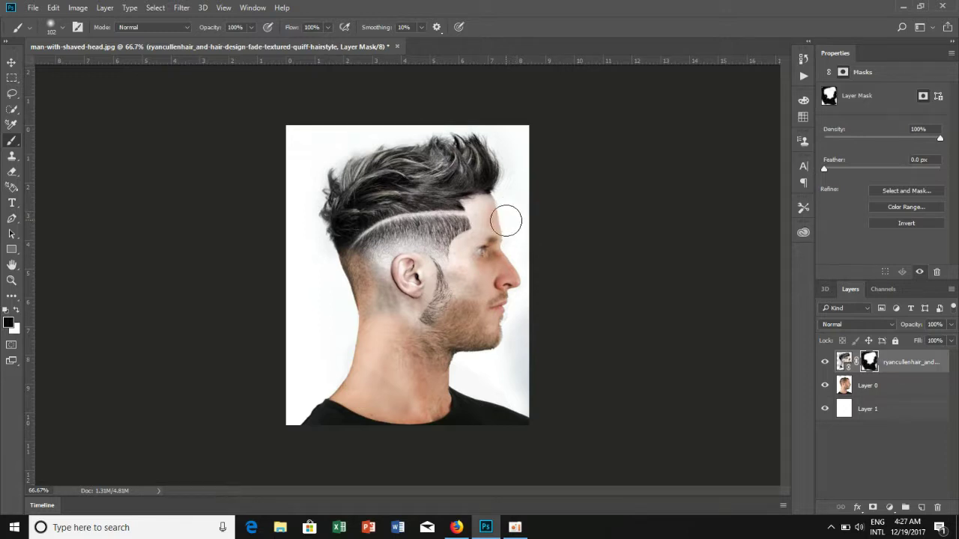
Step: With a 100 px brush, mask the sideburn, jawline, cheek and ear to reveal the man's stubble
{"action": "key", "text": "bracketleft"}
{"action": "key", "text": "bracketleft"}
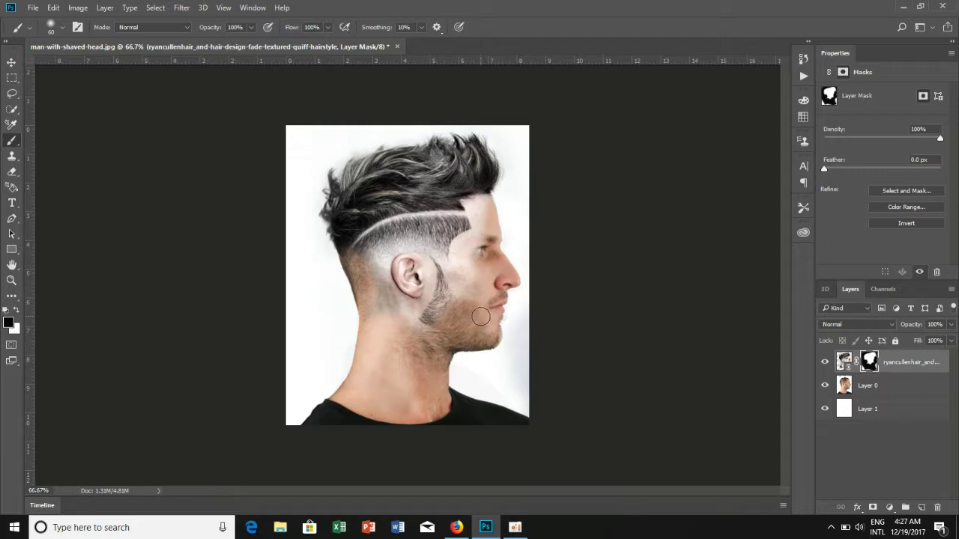
{"action": "key", "text": "bracketright"}
{"action": "key", "text": "bracketright"}
{"action": "left_click_drag", "start_coordinate": [449, 321], "coordinate": [439, 322]}
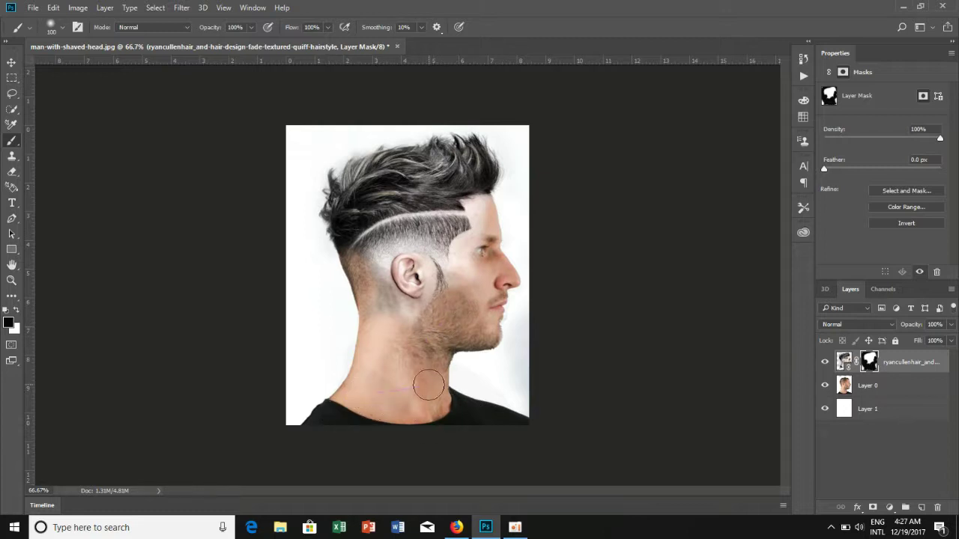
{"action": "left_click_drag", "start_coordinate": [471, 275], "coordinate": [424, 286]}
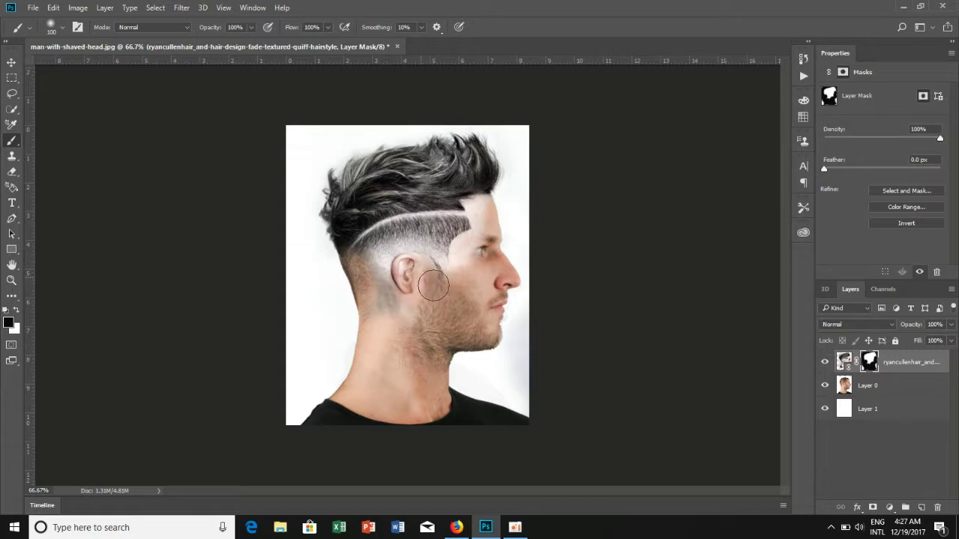
{"action": "mouse_move", "coordinate": [423, 286]}
{"action": "left_mouse_down"}
{"action": "mouse_move", "coordinate": [417, 264]}
{"action": "mouse_move", "coordinate": [393, 261]}
{"action": "mouse_move", "coordinate": [408, 284]}
{"action": "mouse_move", "coordinate": [389, 311]}
{"action": "mouse_move", "coordinate": [406, 400]}
{"action": "mouse_move", "coordinate": [370, 367]}
{"action": "mouse_move", "coordinate": [351, 387]}
{"action": "mouse_move", "coordinate": [358, 395]}
{"action": "mouse_move", "coordinate": [381, 364]}
{"action": "mouse_move", "coordinate": [366, 389]}
{"action": "mouse_move", "coordinate": [364, 381]}
{"action": "mouse_move", "coordinate": [391, 381]}
{"action": "mouse_move", "coordinate": [312, 419]}
{"action": "mouse_move", "coordinate": [321, 396]}
{"action": "mouse_move", "coordinate": [397, 336]}
{"action": "mouse_move", "coordinate": [395, 255]}
{"action": "mouse_move", "coordinate": [386, 267]}
{"action": "mouse_move", "coordinate": [394, 259]}
{"action": "mouse_move", "coordinate": [405, 266]}
{"action": "mouse_move", "coordinate": [411, 291]}
{"action": "left_mouse_up"}
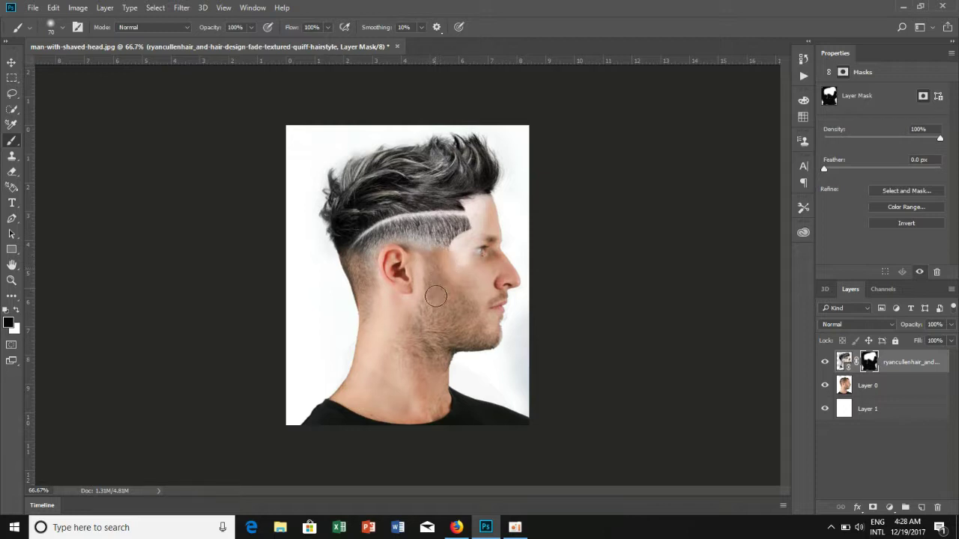
{"action": "mouse_move", "coordinate": [435, 270]}
{"action": "left_mouse_down"}
{"action": "mouse_move", "coordinate": [426, 254]}
{"action": "mouse_move", "coordinate": [402, 248]}
{"action": "left_mouse_up"}
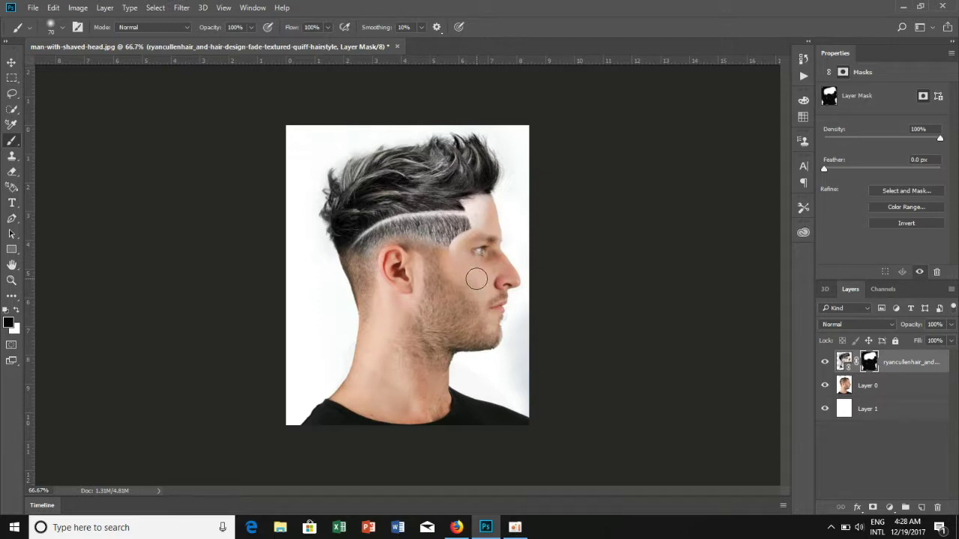
{"action": "key", "text": "ctrl+plus"}
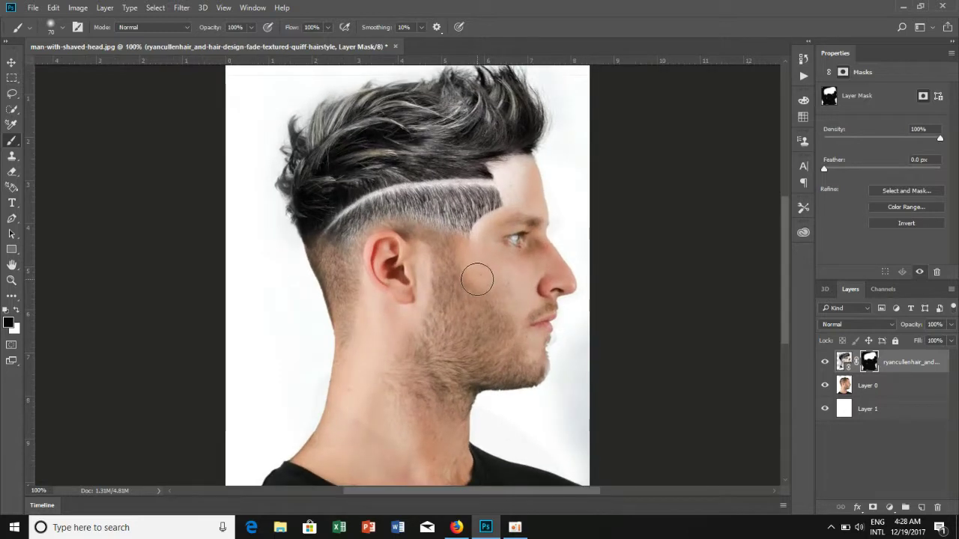
Step: Zoom to 200% and use a 30 px brush to cover the white forehead patch with skin
{"action": "key", "text": "ctrl+plus"}
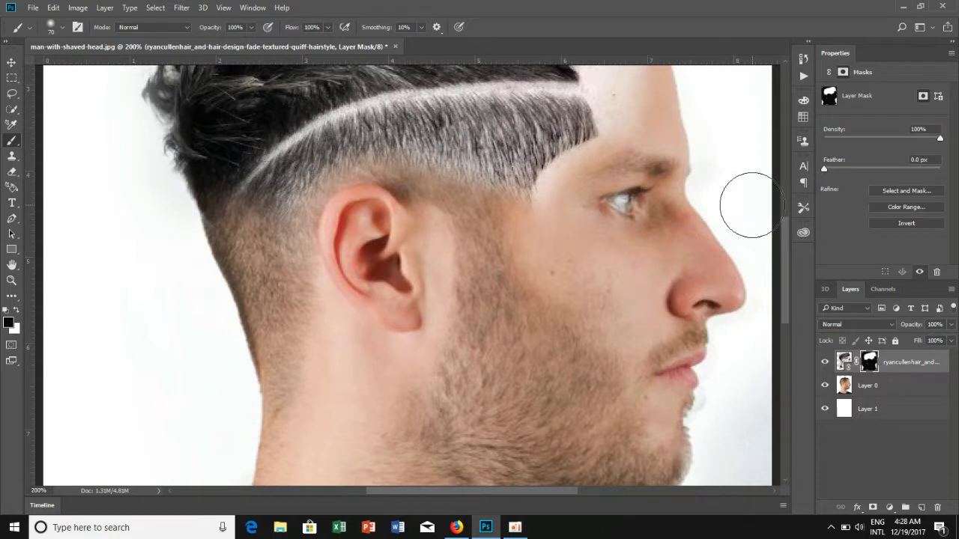
{"action": "scroll", "coordinate": [747, 208], "scroll_direction": "up", "scroll_amount": 4}
{"action": "scroll", "coordinate": [747, 207], "scroll_direction": "up", "scroll_amount": 1}
{"action": "key", "text": "bracketleft"}
{"action": "key", "text": "bracketleft"}
{"action": "key", "text": "bracketleft"}
{"action": "key", "text": "bracketleft"}
{"action": "key", "text": "bracketleft"}
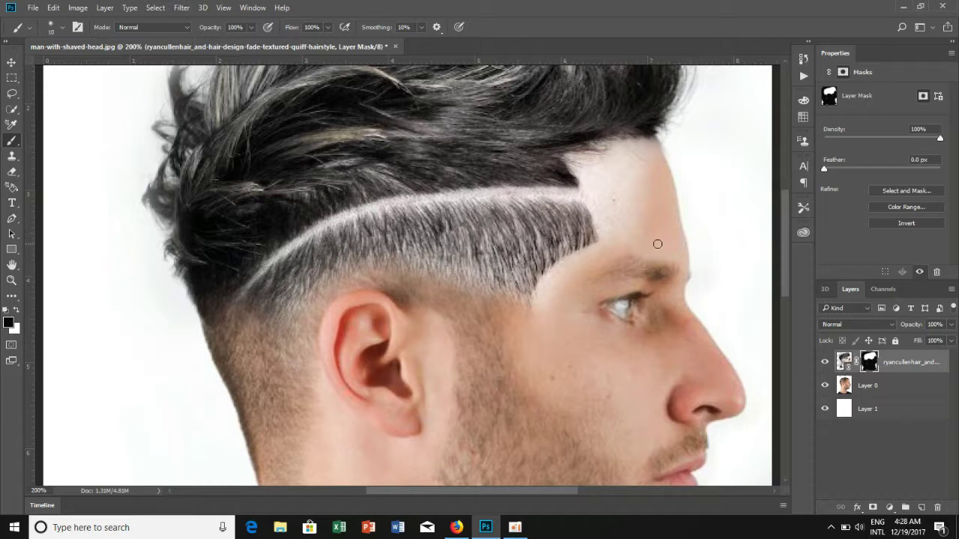
{"action": "key", "text": "bracketright"}
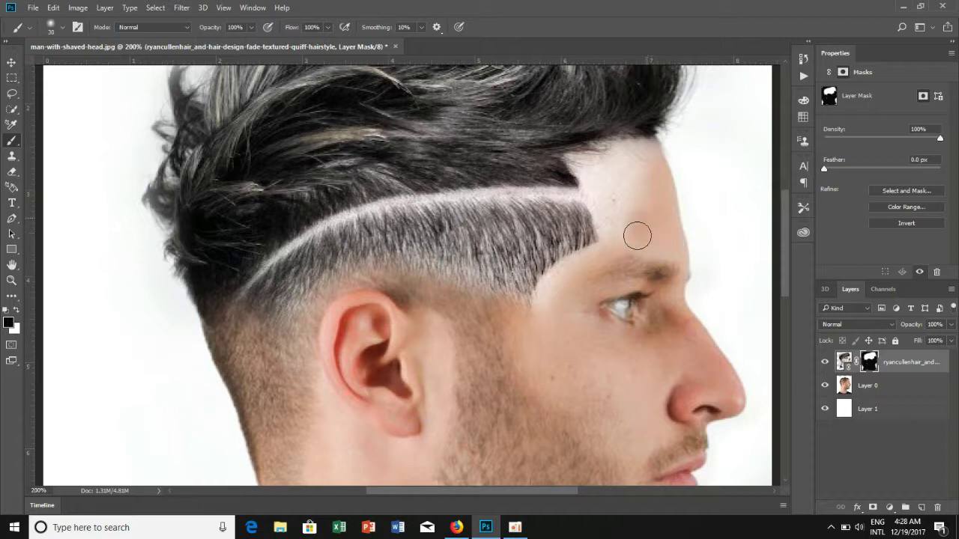
{"action": "mouse_move", "coordinate": [627, 211]}
{"action": "left_mouse_down"}
{"action": "mouse_move", "coordinate": [607, 210]}
{"action": "mouse_move", "coordinate": [624, 250]}
{"action": "mouse_move", "coordinate": [674, 257]}
{"action": "mouse_move", "coordinate": [684, 242]}
{"action": "mouse_move", "coordinate": [660, 268]}
{"action": "mouse_move", "coordinate": [605, 257]}
{"action": "mouse_move", "coordinate": [564, 282]}
{"action": "mouse_move", "coordinate": [541, 331]}
{"action": "mouse_move", "coordinate": [537, 312]}
{"action": "mouse_move", "coordinate": [539, 320]}
{"action": "left_mouse_up"}
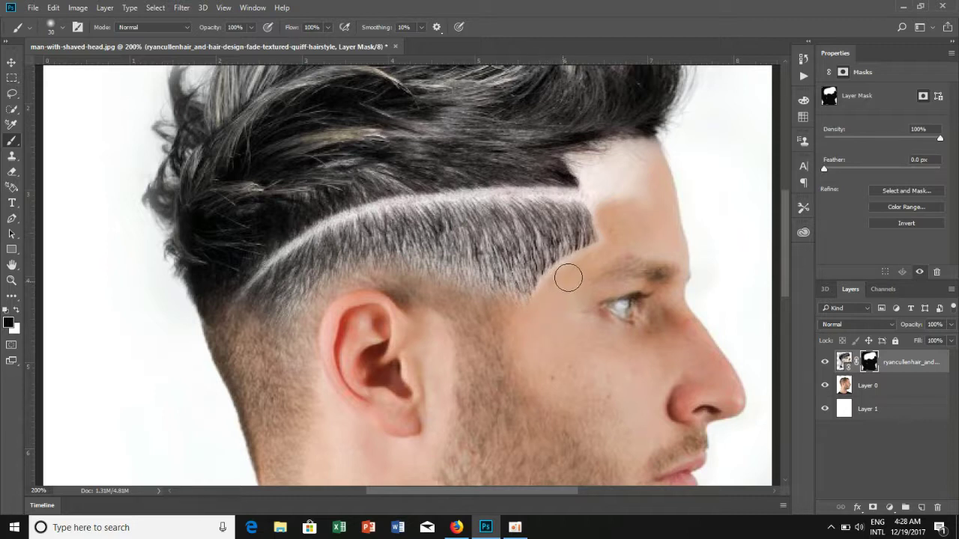
{"action": "mouse_move", "coordinate": [642, 196]}
{"action": "left_mouse_down"}
{"action": "mouse_move", "coordinate": [641, 187]}
{"action": "mouse_move", "coordinate": [620, 190]}
{"action": "mouse_move", "coordinate": [638, 167]}
{"action": "mouse_move", "coordinate": [619, 188]}
{"action": "mouse_move", "coordinate": [633, 179]}
{"action": "mouse_move", "coordinate": [634, 196]}
{"action": "left_mouse_up"}
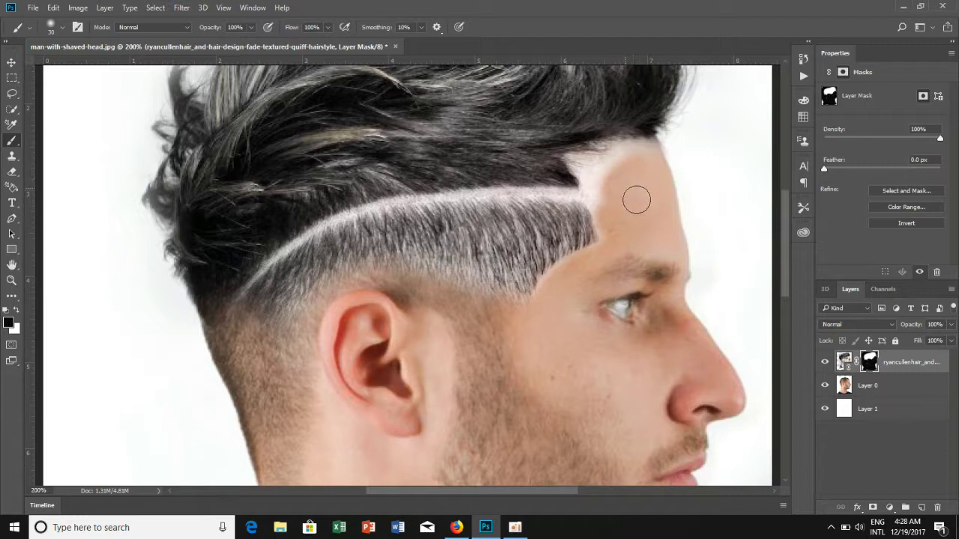
{"action": "mouse_move", "coordinate": [681, 247]}
{"action": "left_mouse_down"}
{"action": "mouse_move", "coordinate": [661, 190]}
{"action": "mouse_move", "coordinate": [642, 185]}
{"action": "mouse_move", "coordinate": [632, 164]}
{"action": "mouse_move", "coordinate": [614, 191]}
{"action": "mouse_move", "coordinate": [608, 184]}
{"action": "left_mouse_up"}
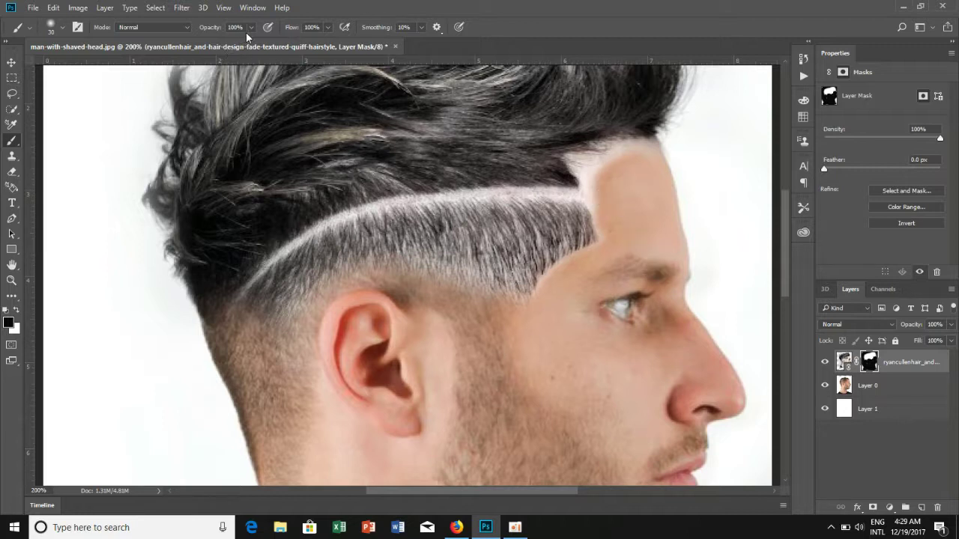
Step: Set brush opacity to 29% and soften the forehead and hairline blend
{"action": "left_click_drag", "start_coordinate": [251, 30], "coordinate": [246, 45]}
{"action": "left_click_drag", "start_coordinate": [211, 57], "coordinate": [213, 58]}
{"action": "mouse_move", "coordinate": [639, 237]}
{"action": "left_mouse_down"}
{"action": "mouse_move", "coordinate": [622, 177]}
{"action": "mouse_move", "coordinate": [607, 184]}
{"action": "mouse_move", "coordinate": [605, 169]}
{"action": "mouse_move", "coordinate": [622, 156]}
{"action": "mouse_move", "coordinate": [634, 165]}
{"action": "mouse_move", "coordinate": [608, 167]}
{"action": "mouse_move", "coordinate": [595, 184]}
{"action": "mouse_move", "coordinate": [598, 176]}
{"action": "mouse_move", "coordinate": [599, 194]}
{"action": "mouse_move", "coordinate": [603, 157]}
{"action": "mouse_move", "coordinate": [636, 160]}
{"action": "mouse_move", "coordinate": [589, 165]}
{"action": "left_mouse_up"}
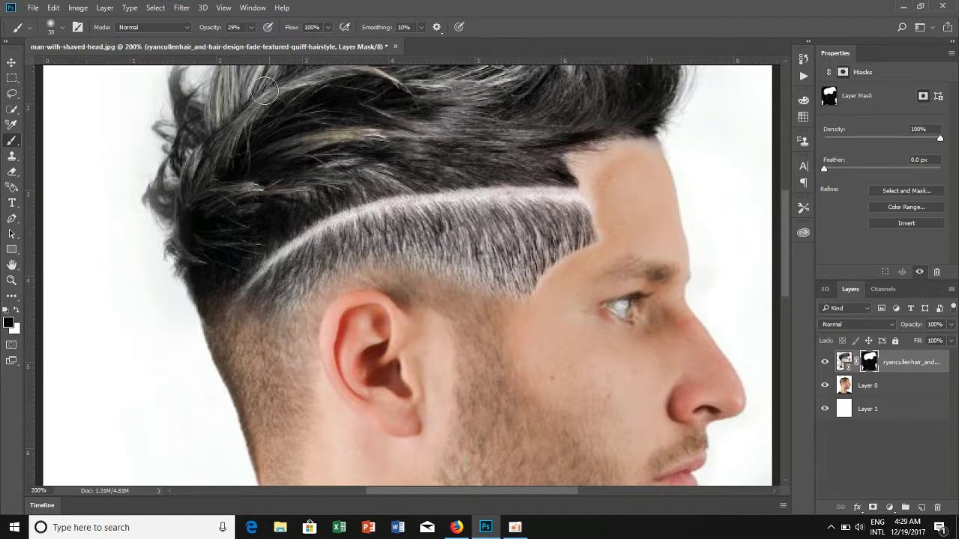
{"action": "left_click", "coordinate": [255, 31]}
{"action": "left_click", "coordinate": [352, 313]}
Step: At 60% opacity, blend the shaved line and the hair edge over the forehead
{"action": "left_click_drag", "start_coordinate": [249, 37], "coordinate": [228, 46]}
{"action": "left_click_drag", "start_coordinate": [434, 193], "coordinate": [320, 228]}
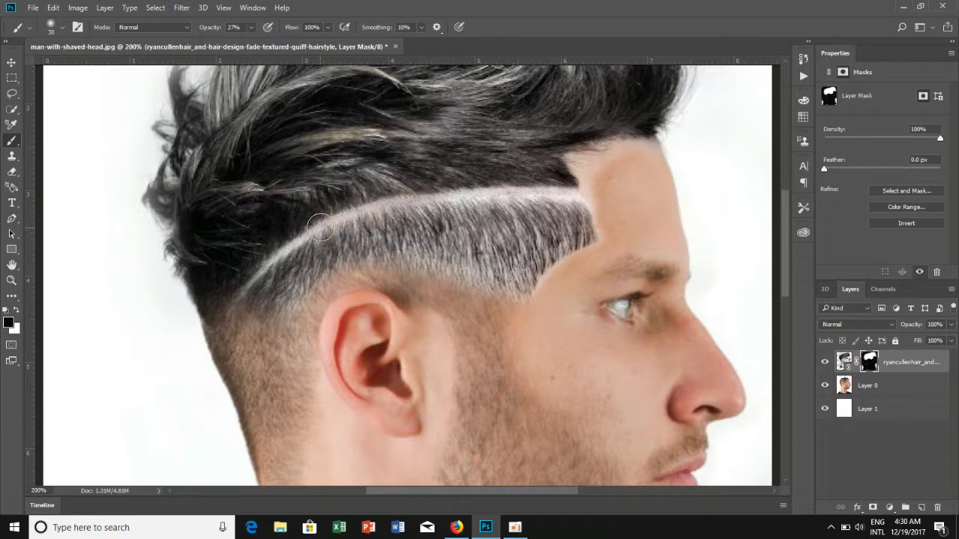
{"action": "left_click_drag", "start_coordinate": [403, 203], "coordinate": [573, 195]}
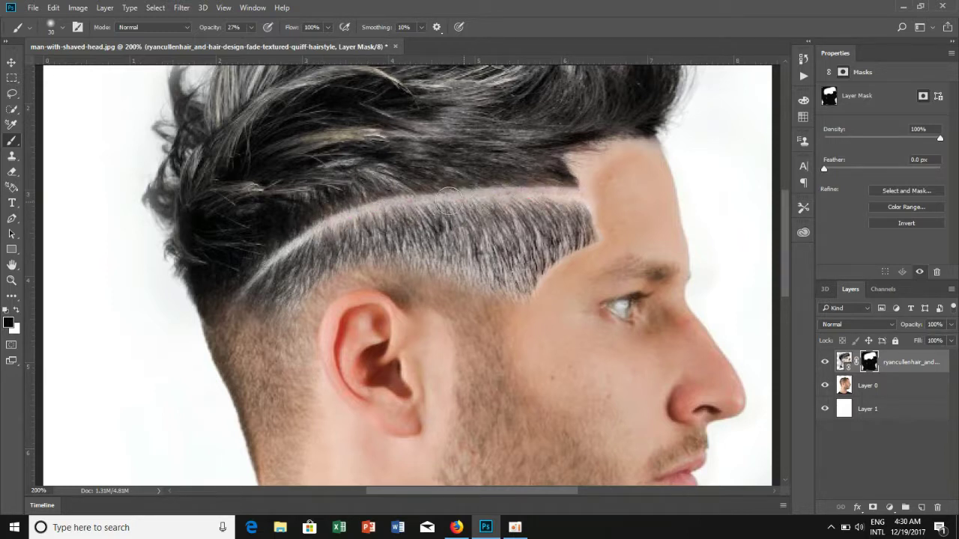
{"action": "mouse_move", "coordinate": [328, 224]}
{"action": "left_mouse_down"}
{"action": "mouse_move", "coordinate": [243, 289]}
{"action": "mouse_move", "coordinate": [324, 232]}
{"action": "left_mouse_up"}
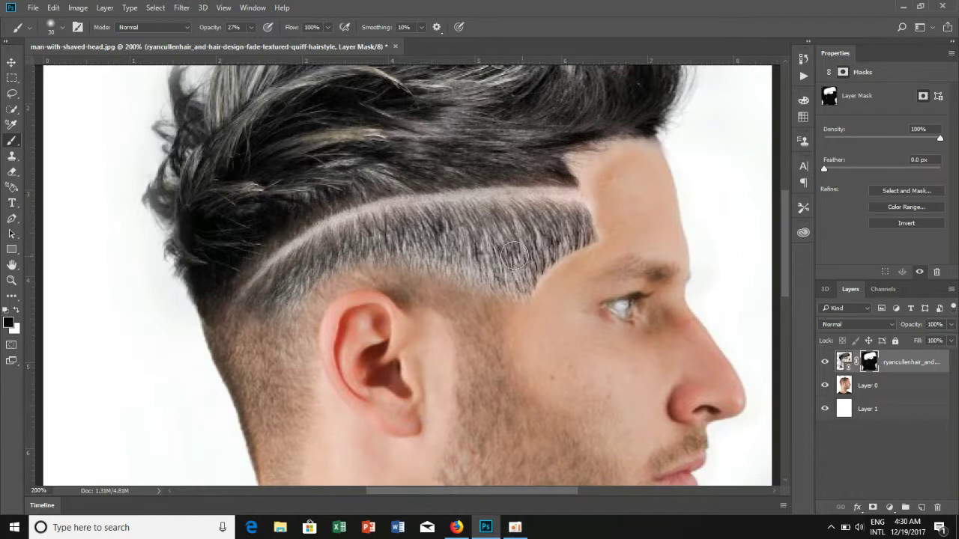
{"action": "left_click_drag", "start_coordinate": [247, 268], "coordinate": [239, 306]}
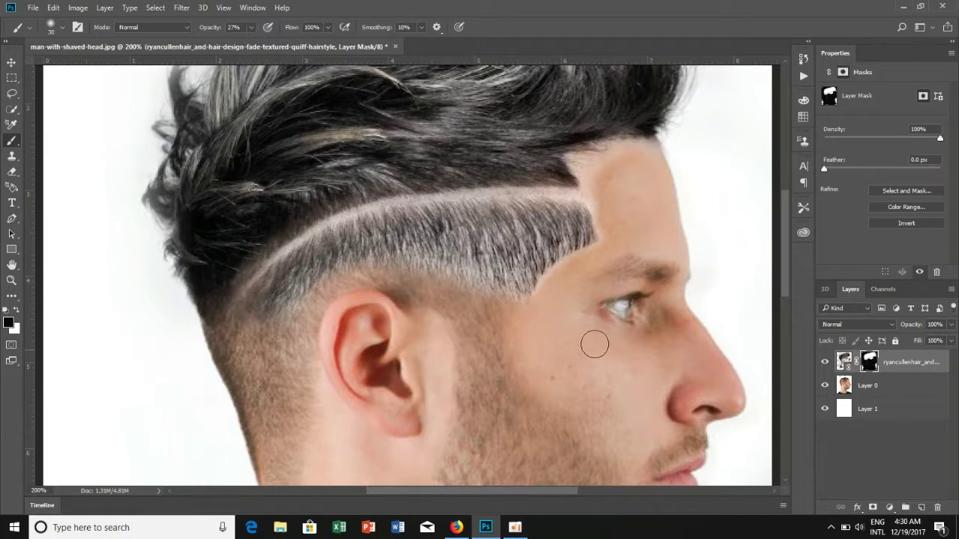
{"action": "mouse_move", "coordinate": [627, 188]}
{"action": "left_mouse_down"}
{"action": "mouse_move", "coordinate": [642, 160]}
{"action": "mouse_move", "coordinate": [676, 299]}
{"action": "left_mouse_up"}
{"action": "key", "text": "ctrl+minus"}
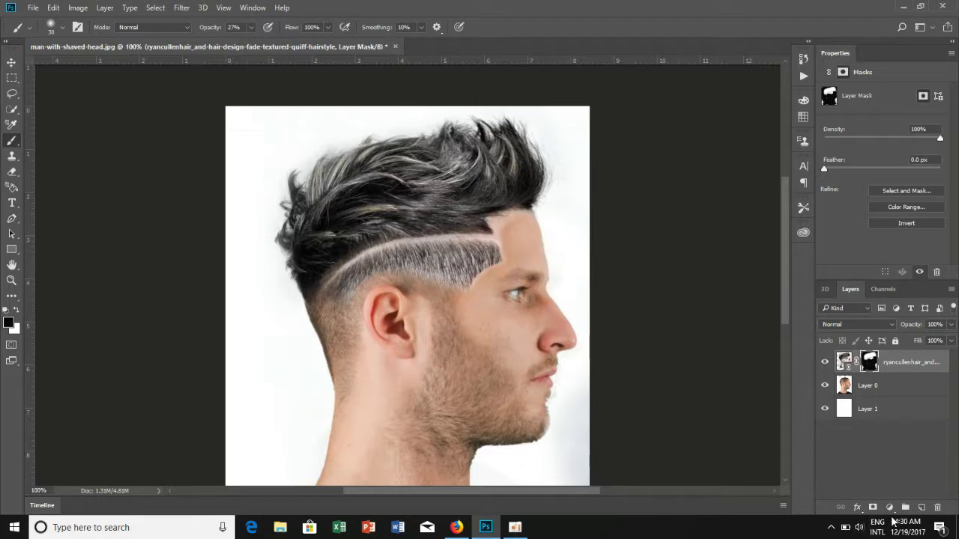
{"action": "left_click", "coordinate": [891, 508]}
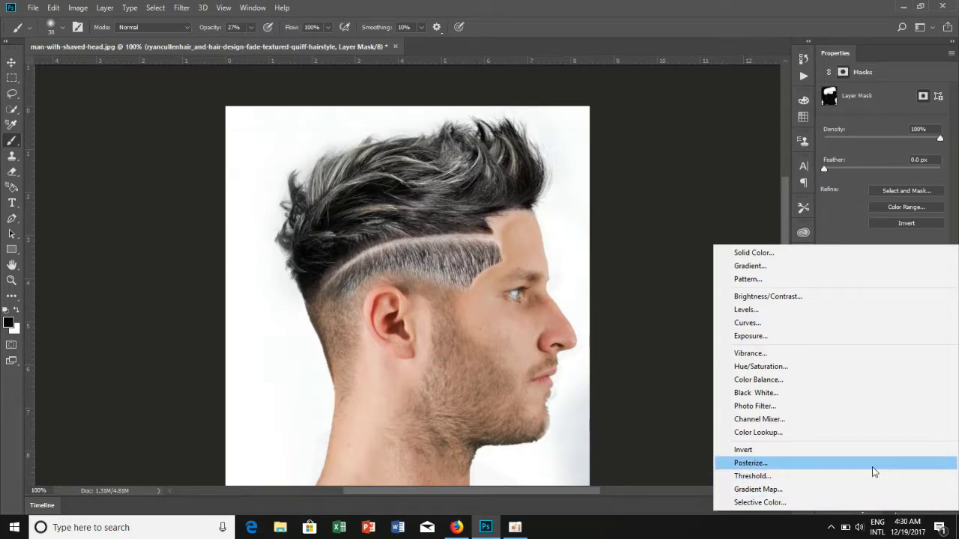
Step: Add a Hue/Saturation adjustment layer set to Hue -4 and Saturation +11
{"action": "left_click", "coordinate": [784, 367]}
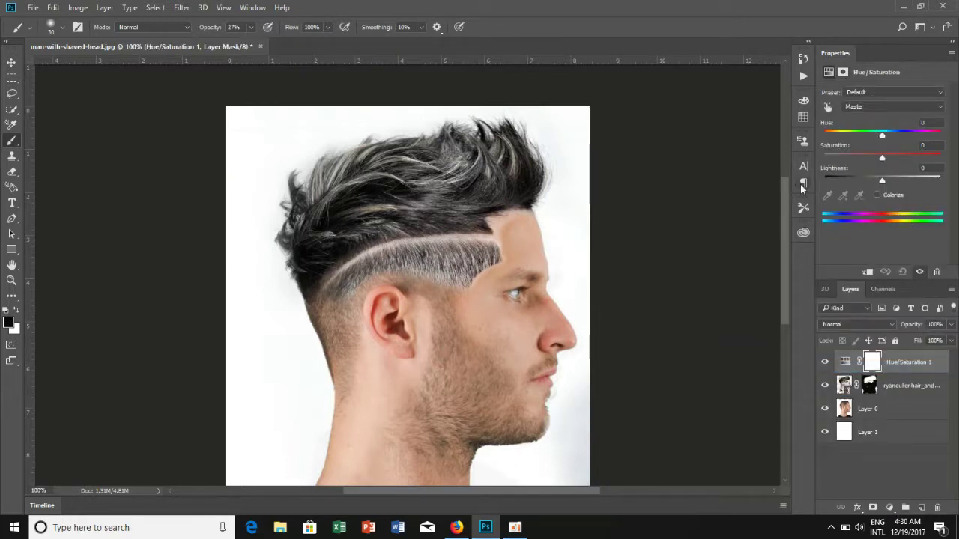
{"action": "left_click_drag", "start_coordinate": [882, 158], "coordinate": [889, 154]}
{"action": "mouse_move", "coordinate": [882, 135]}
{"action": "left_mouse_down"}
{"action": "mouse_move", "coordinate": [890, 137]}
{"action": "mouse_move", "coordinate": [877, 139]}
{"action": "left_mouse_up"}
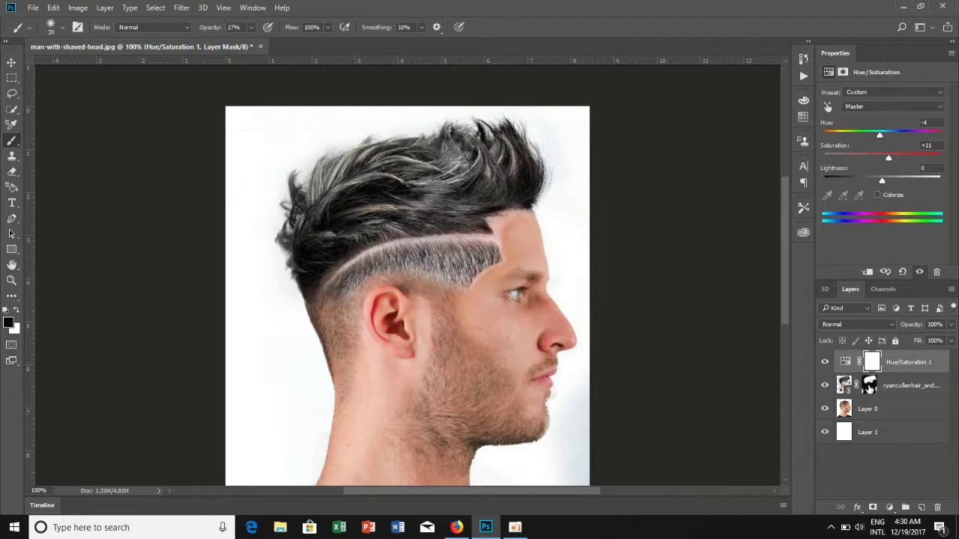
{"action": "left_click", "coordinate": [870, 384]}
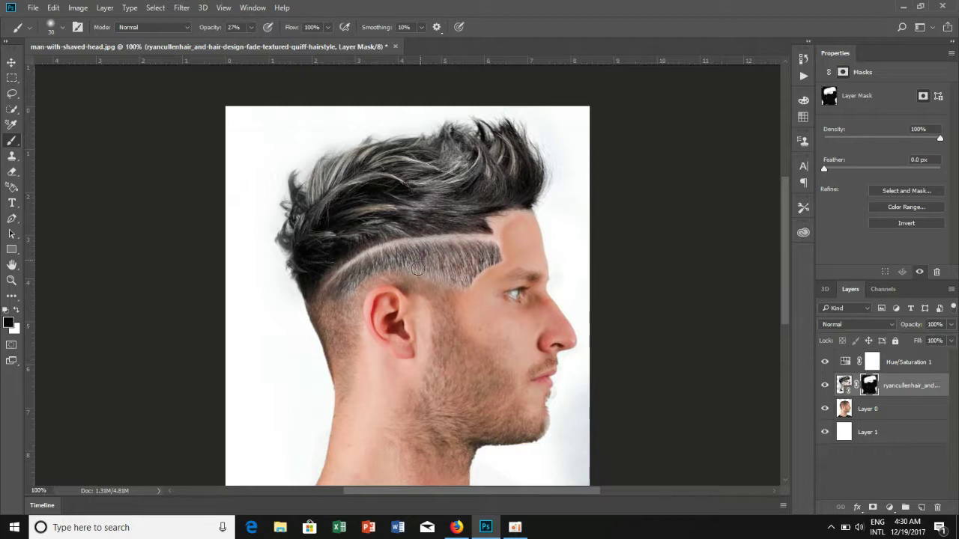
{"action": "left_click", "coordinate": [252, 27]}
{"action": "left_click_drag", "start_coordinate": [259, 42], "coordinate": [268, 42]}
{"action": "left_click", "coordinate": [451, 286]}
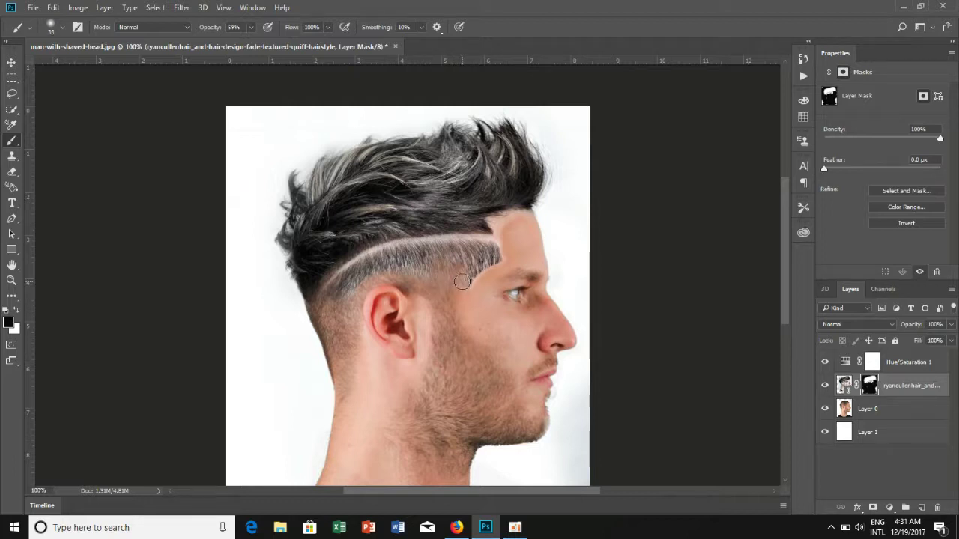
{"action": "key", "text": "bracketright"}
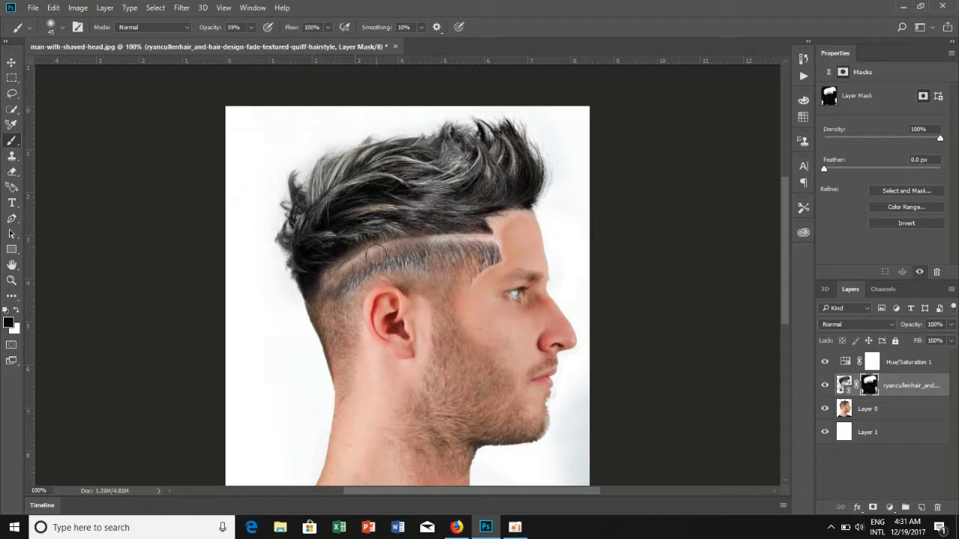
{"action": "key", "text": "bracketleft"}
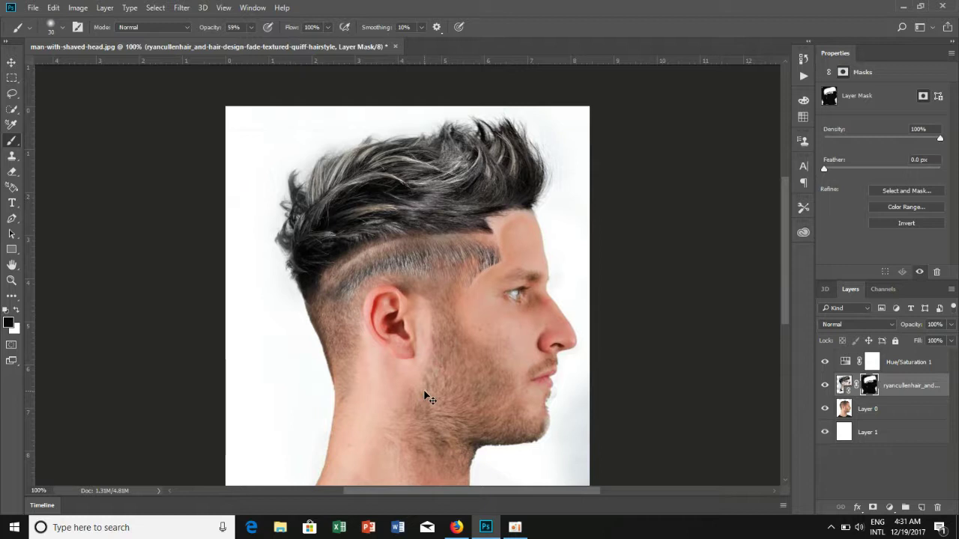
{"action": "key", "text": "ctrl+z"}
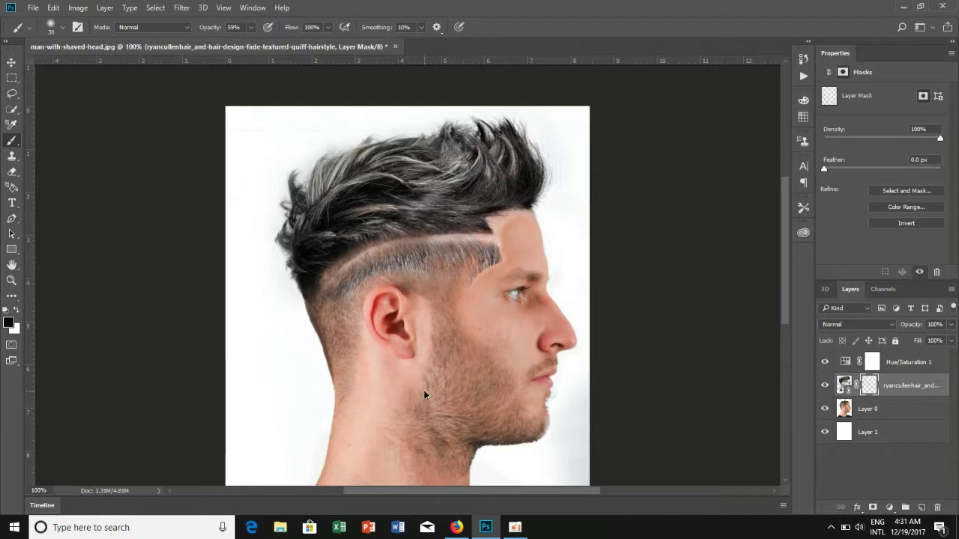
{"action": "key", "text": "ctrl+z"}
{"action": "key", "text": "ctrl+z"}
{"action": "key", "text": "ctrl+z"}
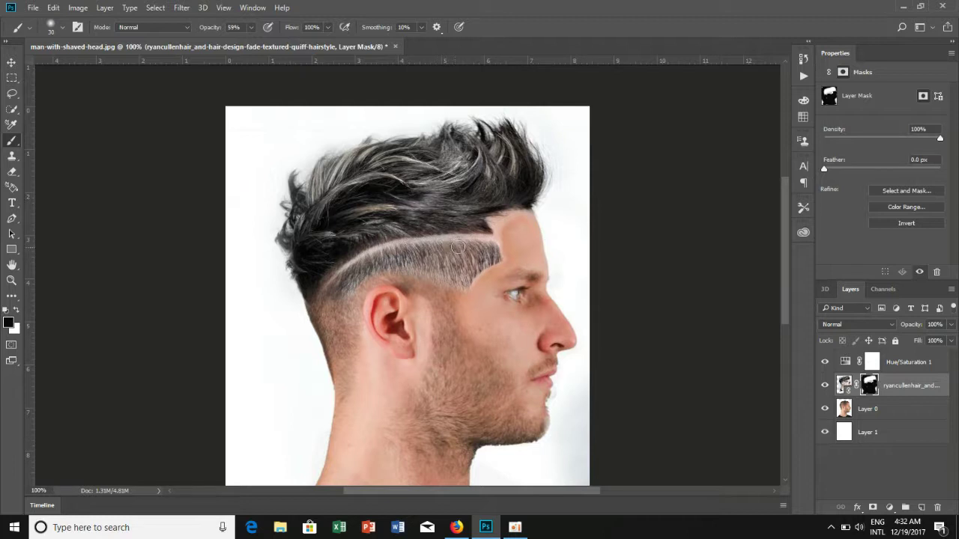
Step: Add a Color Balance layer above Hue/Saturation 1 with midtones Magenta–Green at -38
{"action": "left_click", "coordinate": [872, 362]}
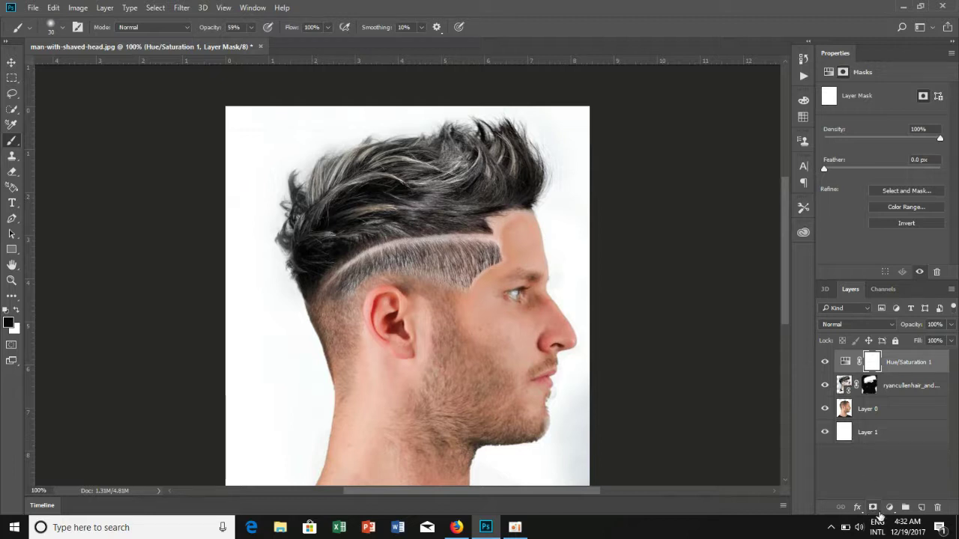
{"action": "left_click", "coordinate": [890, 507]}
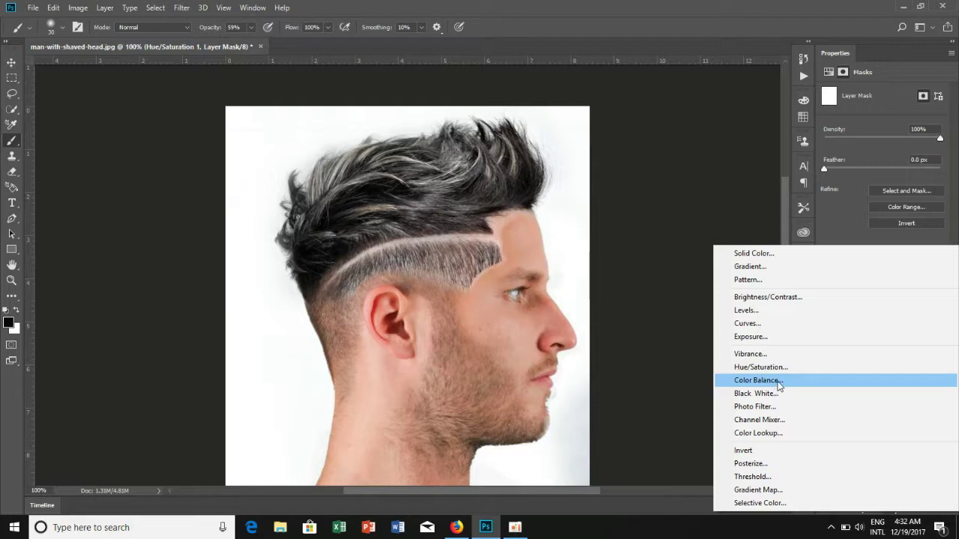
{"action": "left_click", "coordinate": [778, 382]}
{"action": "left_click_drag", "start_coordinate": [866, 140], "coordinate": [868, 142]}
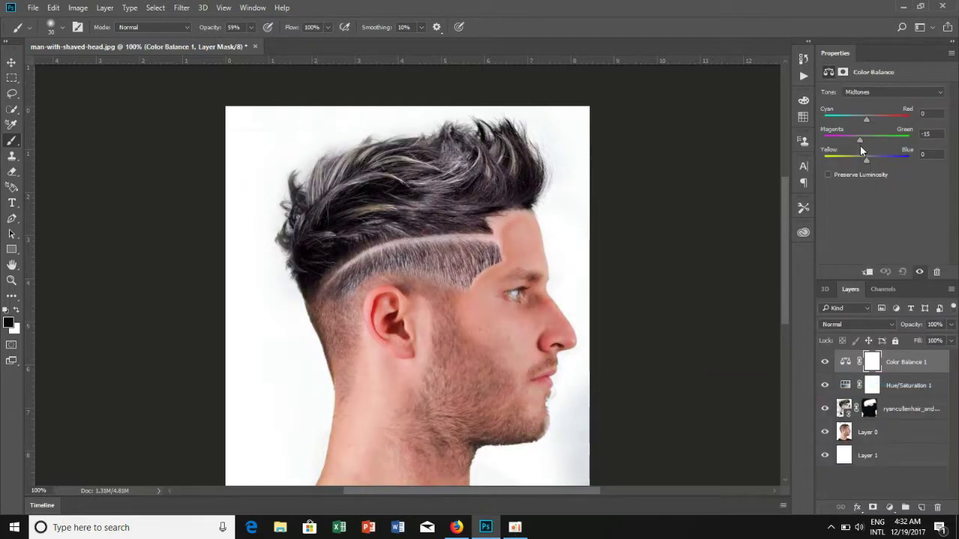
{"action": "left_click_drag", "start_coordinate": [858, 147], "coordinate": [853, 141]}
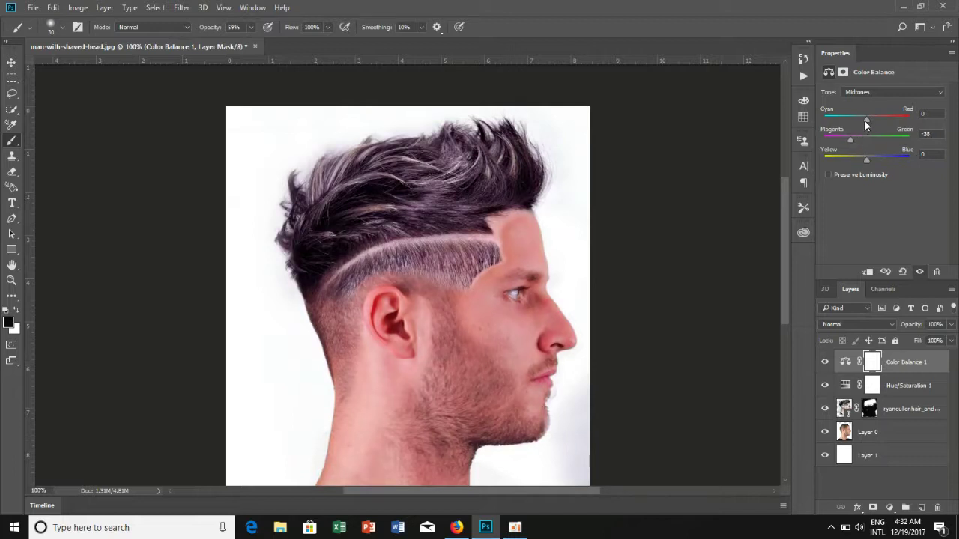
{"action": "left_click", "coordinate": [873, 412]}
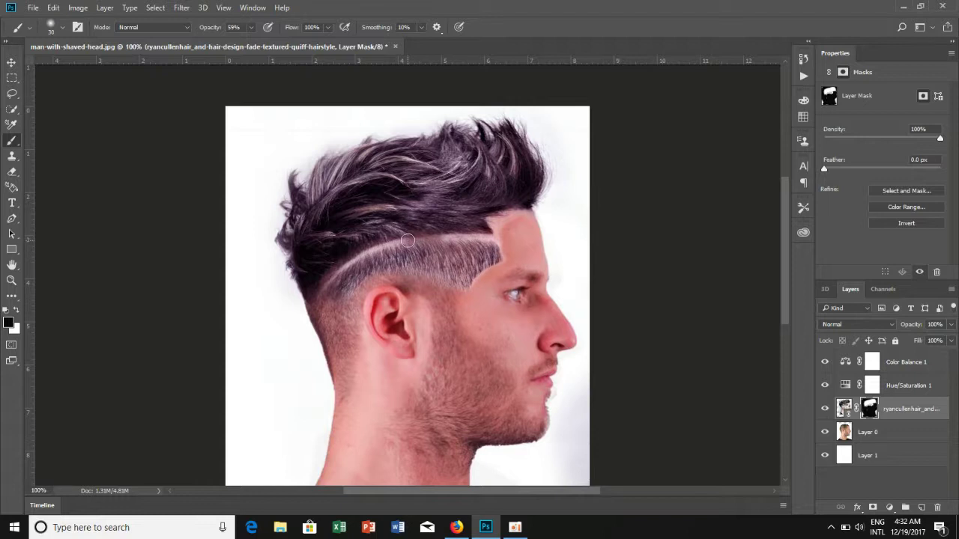
Step: Shrink the brush slightly and lower its opacity to 28%
{"action": "key", "text": "bracketleft"}
{"action": "left_click", "coordinate": [252, 29]}
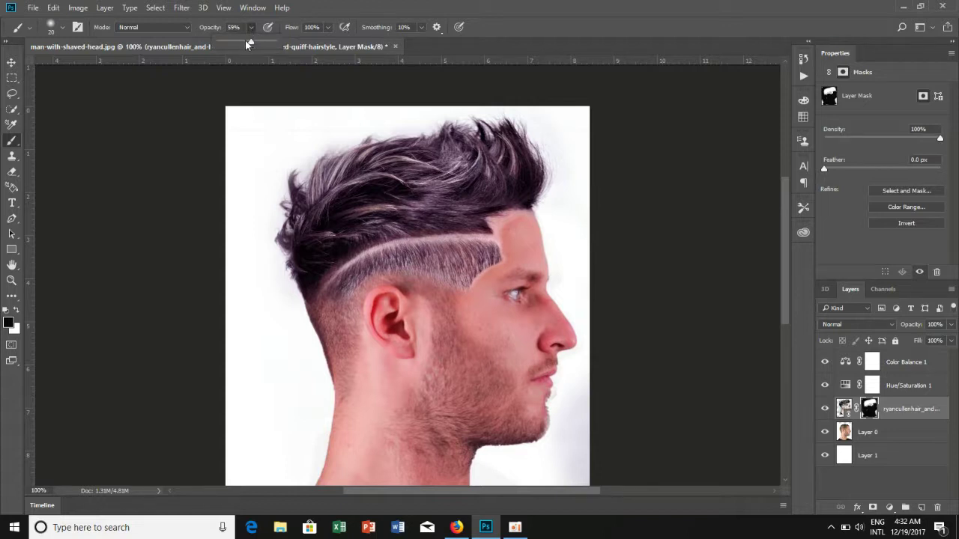
{"action": "left_click_drag", "start_coordinate": [246, 43], "coordinate": [248, 46]}
{"action": "left_click_drag", "start_coordinate": [235, 45], "coordinate": [234, 45]}
{"action": "left_click", "coordinate": [447, 236]}
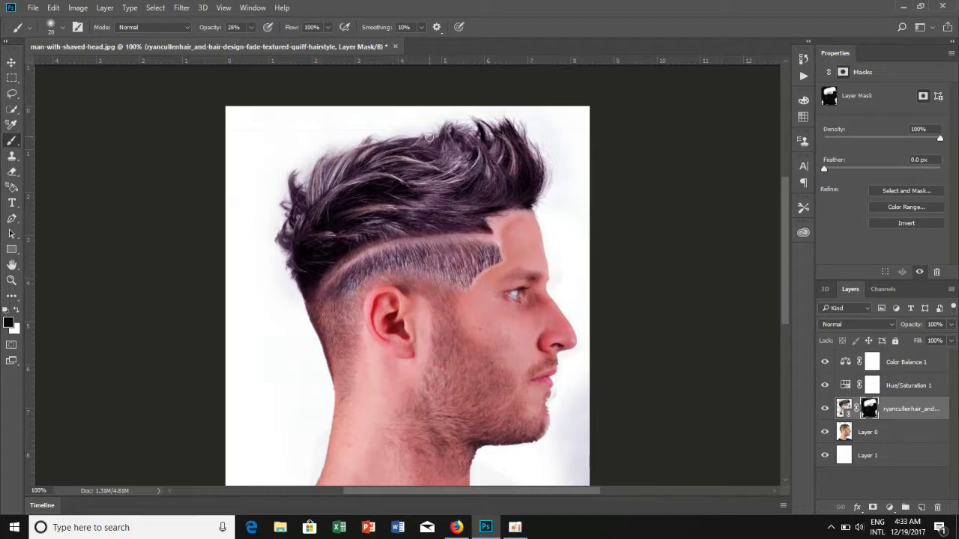
Step: Soften the stripe edges at 8% opacity, sample light grey #cacaca, and open the foreground picker
{"action": "left_click", "coordinate": [250, 28]}
{"action": "left_click", "coordinate": [443, 281]}
{"action": "left_click", "coordinate": [446, 260], "text": "alt"}
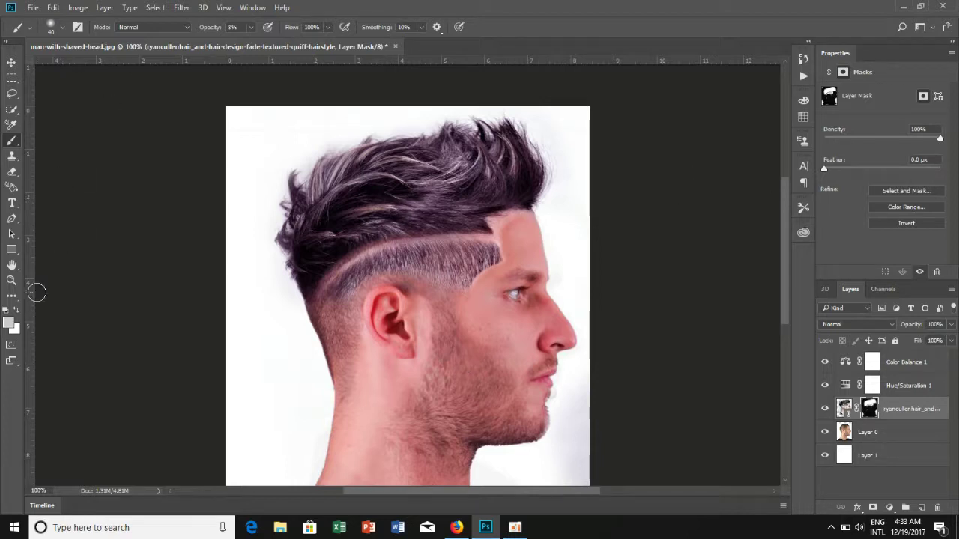
{"action": "left_click", "coordinate": [9, 322]}
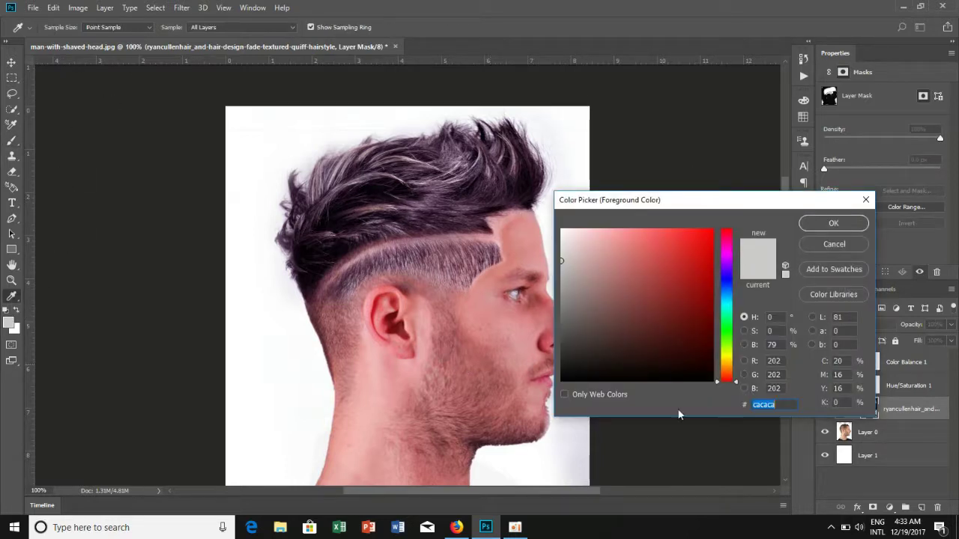
Step: Set the foreground to black #000000 and mask front-hairline hair at 26% opacity
{"action": "left_click_drag", "start_coordinate": [574, 376], "coordinate": [561, 389]}
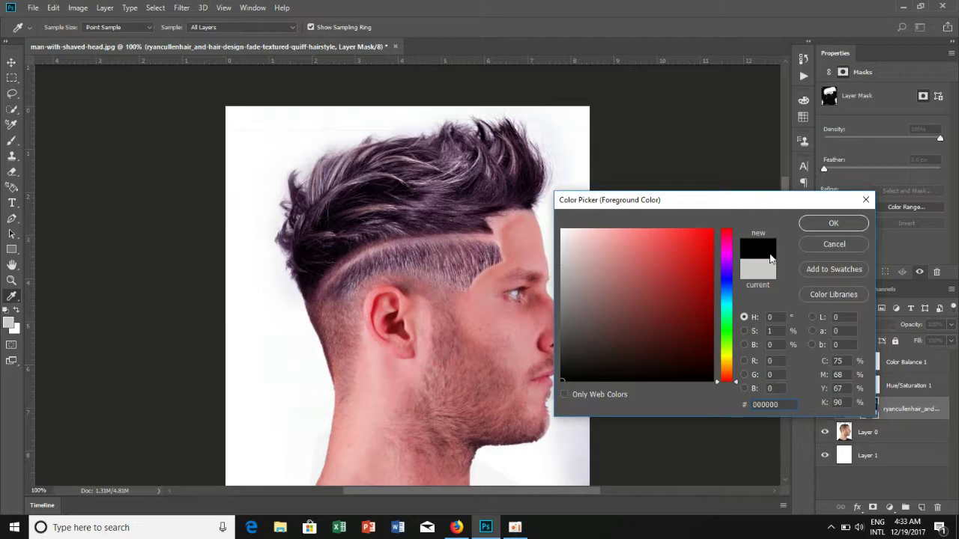
{"action": "left_click", "coordinate": [818, 225]}
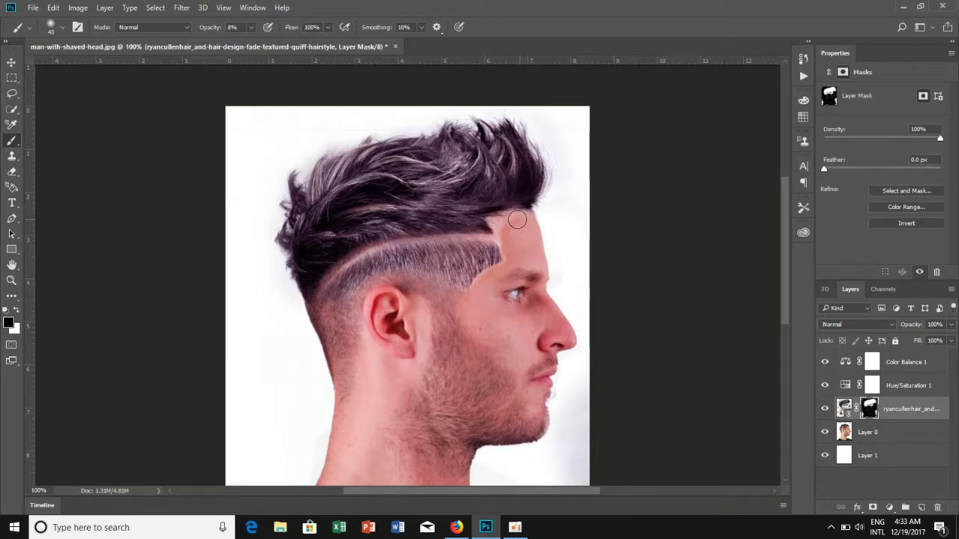
{"action": "left_click_drag", "start_coordinate": [501, 224], "coordinate": [493, 221]}
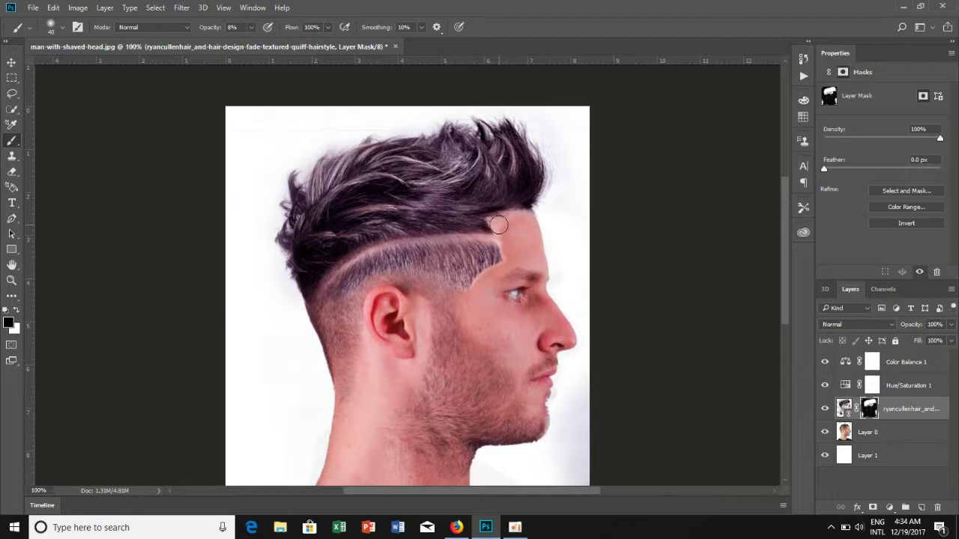
{"action": "left_click", "coordinate": [251, 27]}
{"action": "left_click_drag", "start_coordinate": [249, 41], "coordinate": [262, 43]}
{"action": "left_click", "coordinate": [501, 215]}
{"action": "mouse_move", "coordinate": [502, 225]}
{"action": "left_mouse_down"}
{"action": "mouse_move", "coordinate": [504, 238]}
{"action": "mouse_move", "coordinate": [518, 217]}
{"action": "left_mouse_up"}
Step: Raise brush opacity to 31% and refine the masked hairline edge
{"action": "left_click", "coordinate": [251, 28]}
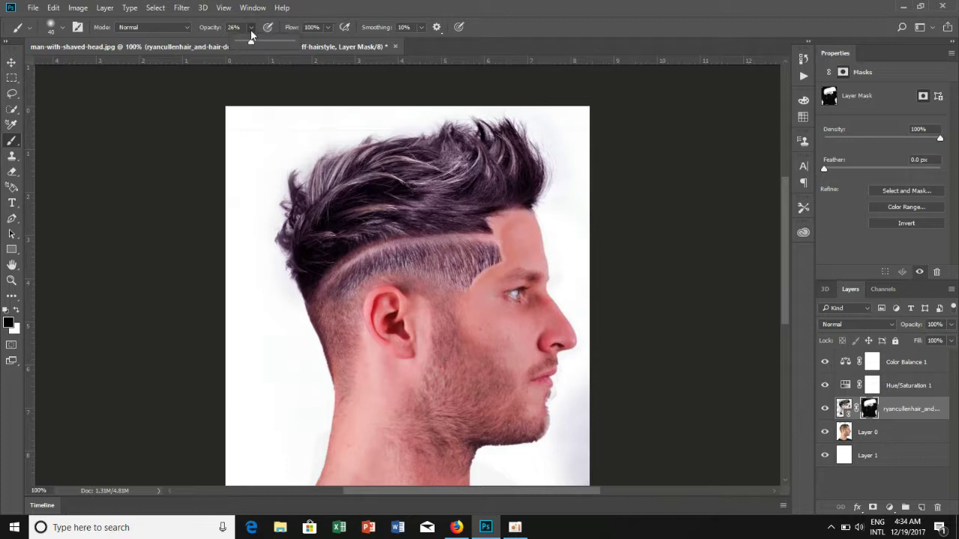
{"action": "left_click_drag", "start_coordinate": [250, 40], "coordinate": [253, 42]}
{"action": "left_click", "coordinate": [502, 235]}
{"action": "left_click_drag", "start_coordinate": [507, 246], "coordinate": [507, 241]}
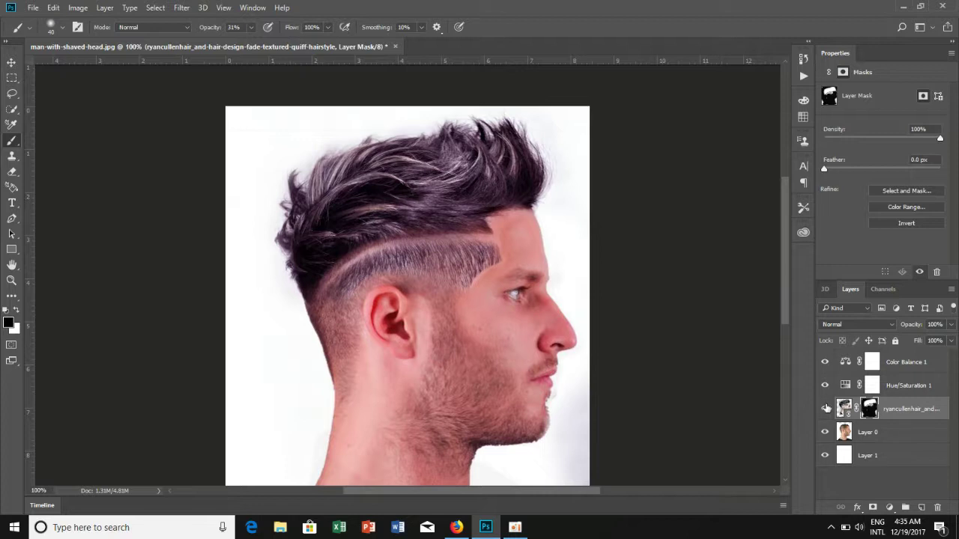
Step: Toggle the hair layer's visibility to compare the shaved head with the quiff
{"action": "left_click", "coordinate": [824, 409]}
{"action": "left_click", "coordinate": [823, 409]}
{"action": "left_click", "coordinate": [823, 409]}
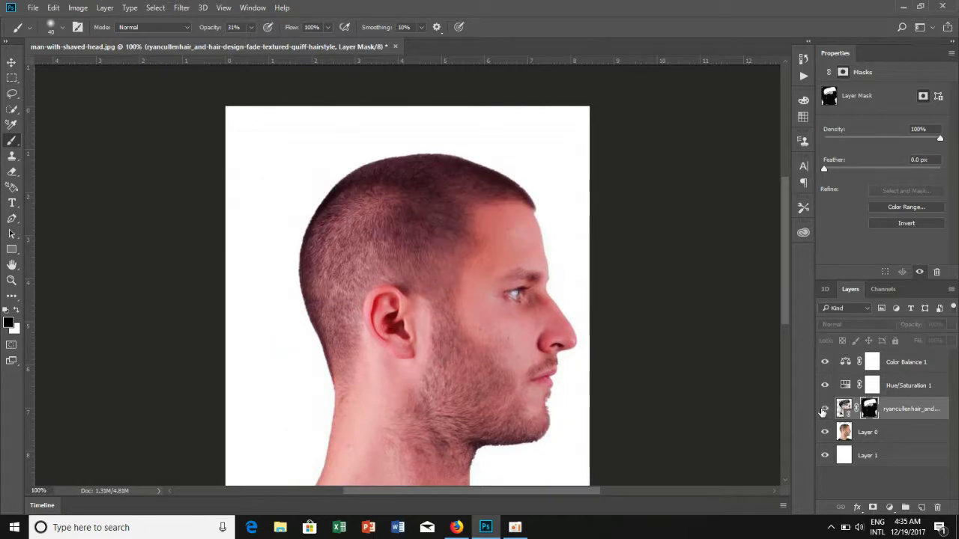
{"action": "left_click", "coordinate": [824, 409]}
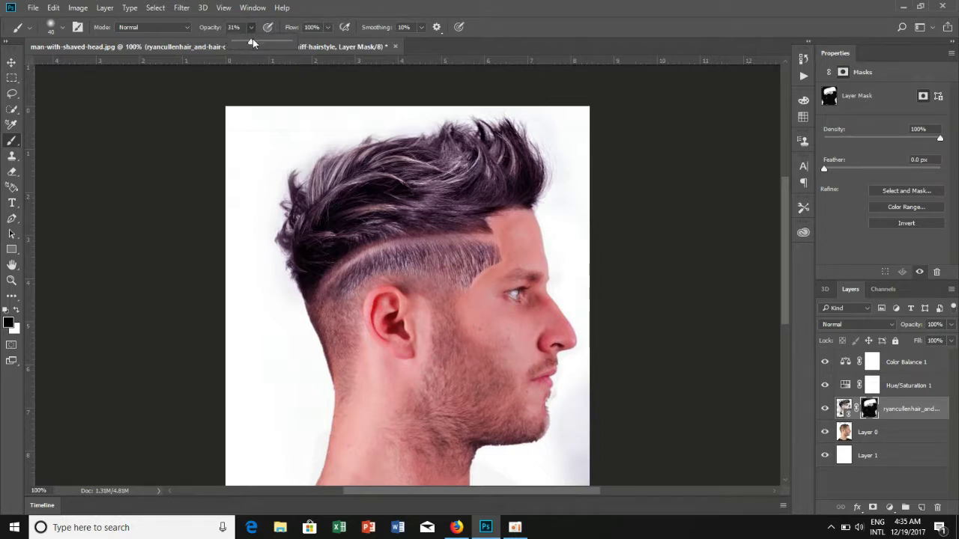
Step: Clean the grey fringe beside the chin to white on the mask, then recheck the result
{"action": "mouse_move", "coordinate": [573, 416]}
{"action": "left_mouse_down"}
{"action": "mouse_move", "coordinate": [581, 427]}
{"action": "mouse_move", "coordinate": [567, 484]}
{"action": "mouse_move", "coordinate": [547, 412]}
{"action": "left_mouse_up"}
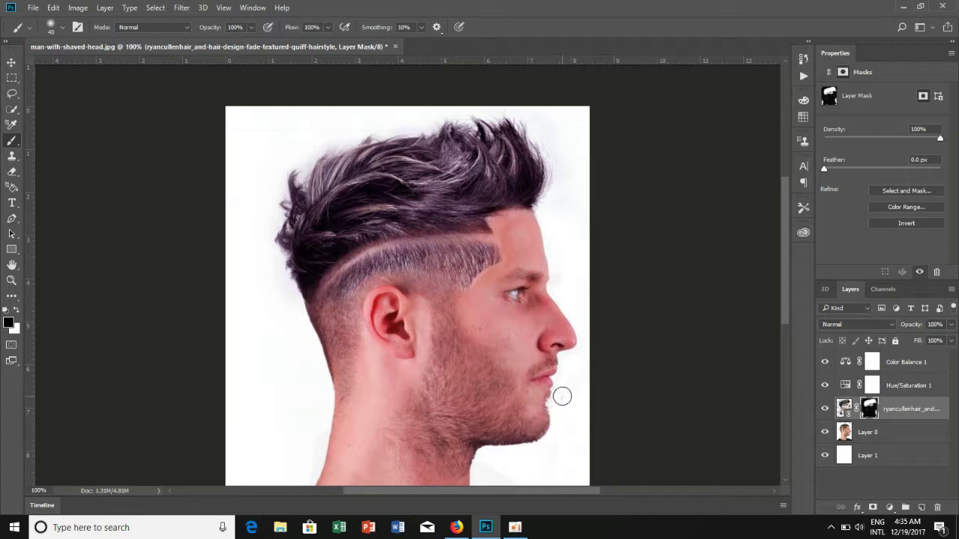
{"action": "left_click_drag", "start_coordinate": [547, 412], "coordinate": [559, 447]}
{"action": "left_click", "coordinate": [825, 409]}
{"action": "left_click", "coordinate": [826, 409]}
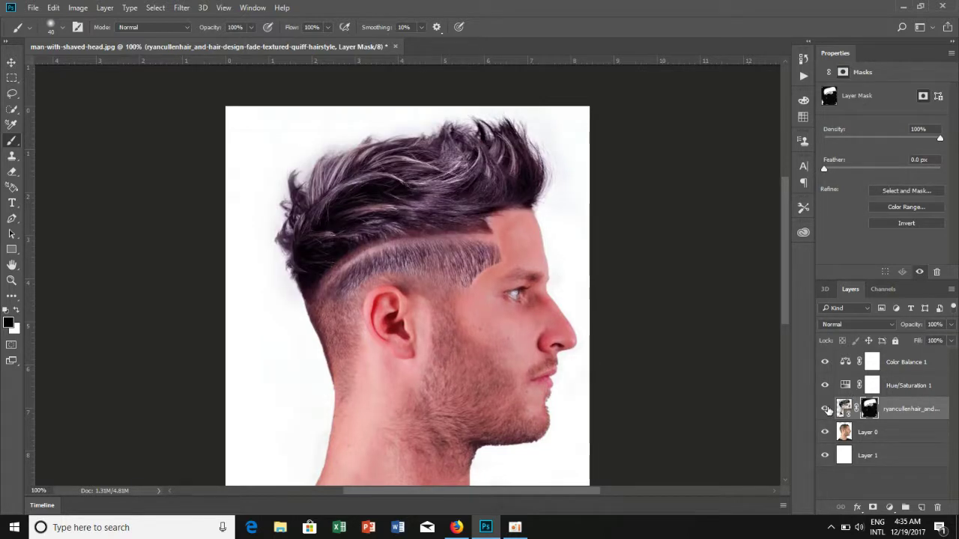
{"action": "left_click", "coordinate": [825, 408]}
{"action": "left_click", "coordinate": [825, 409]}
Step: Bring up the oCam recorder window from the taskbar, then minimize it again
{"action": "left_click", "coordinate": [524, 529]}
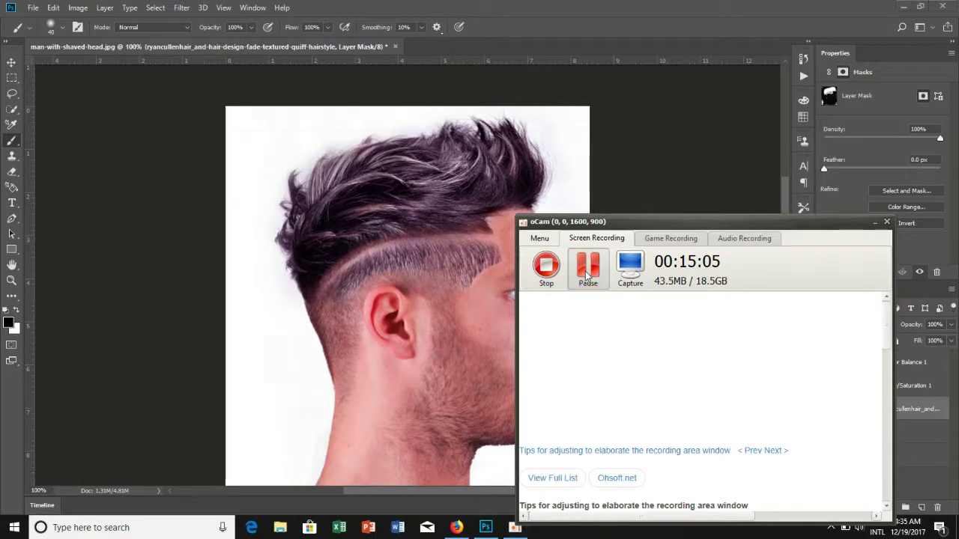
{"action": "left_click", "coordinate": [874, 223]}
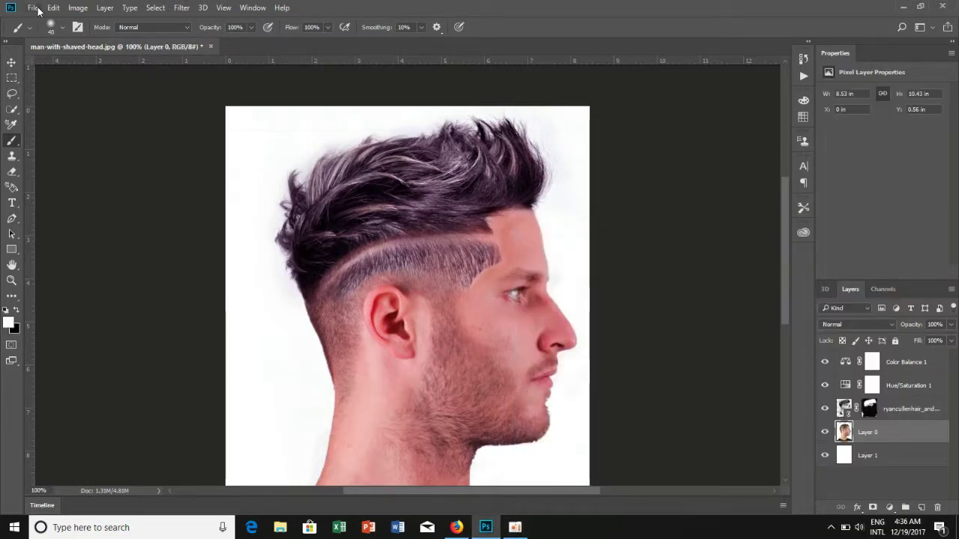
Step: Create a blank 1920×1080 px Untitled-1 document from the recent preset and float the photo window
{"action": "left_click", "coordinate": [38, 11]}
{"action": "left_click", "coordinate": [52, 19]}
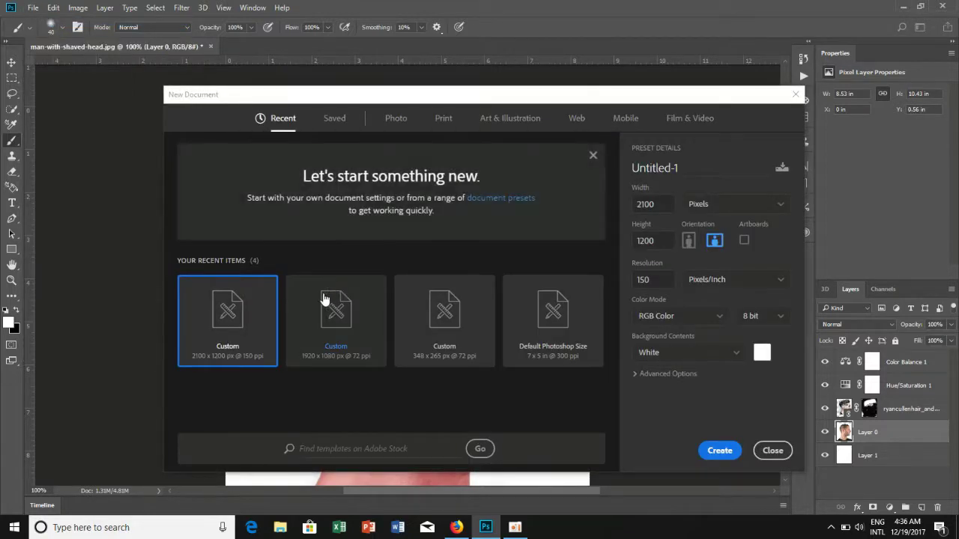
{"action": "left_click", "coordinate": [329, 326]}
{"action": "left_click", "coordinate": [725, 452]}
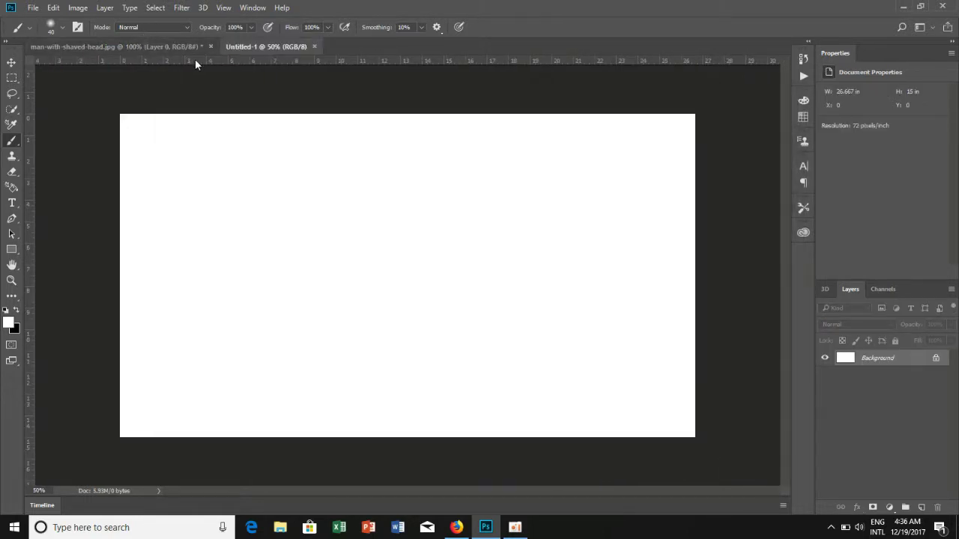
{"action": "left_click_drag", "start_coordinate": [189, 47], "coordinate": [191, 73]}
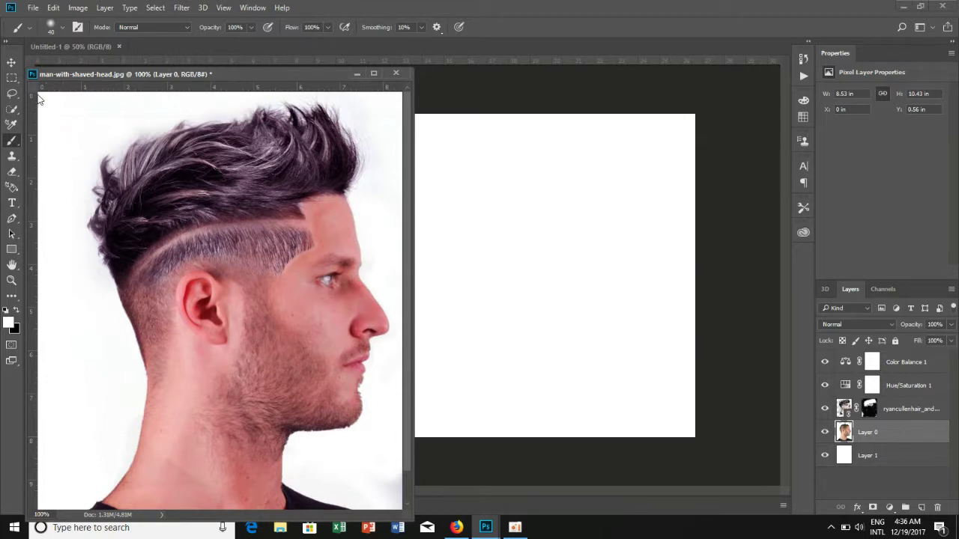
Step: Marquee-select the whole shaved-head photo and copy it to a new Layer 2
{"action": "left_click", "coordinate": [11, 78]}
{"action": "left_click_drag", "start_coordinate": [42, 99], "coordinate": [402, 519]}
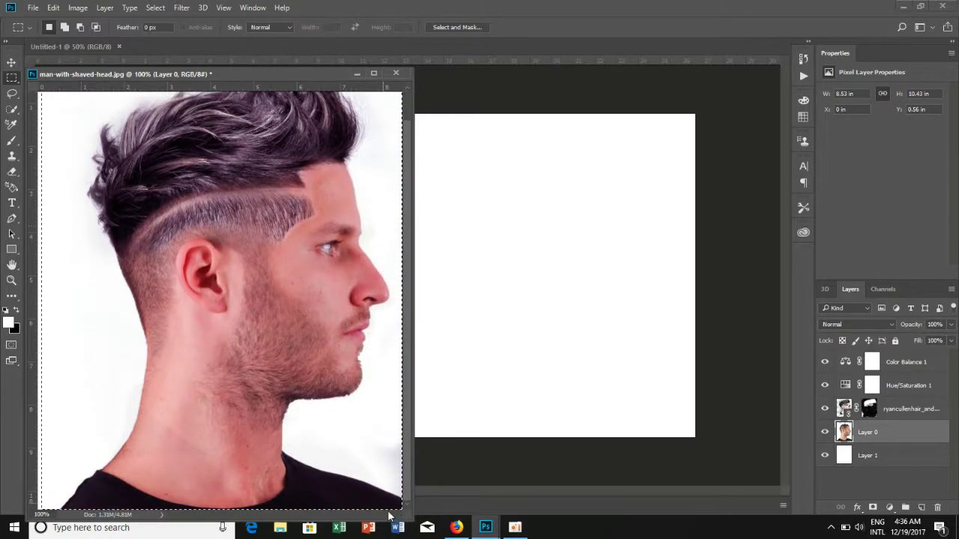
{"action": "right_click", "coordinate": [187, 189]}
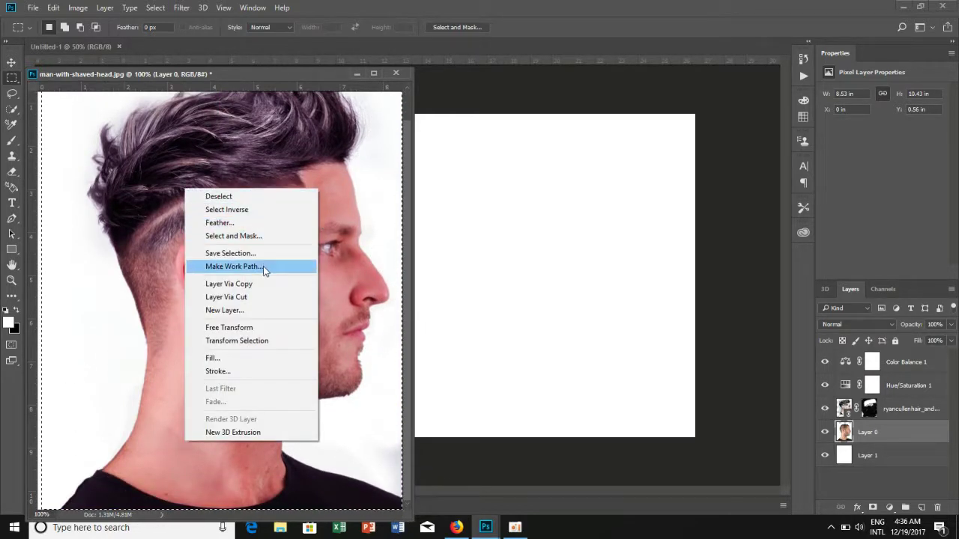
{"action": "left_click", "coordinate": [238, 284]}
Step: Float and reposition the blank Untitled-1 window, then close that document
{"action": "left_click", "coordinate": [527, 217]}
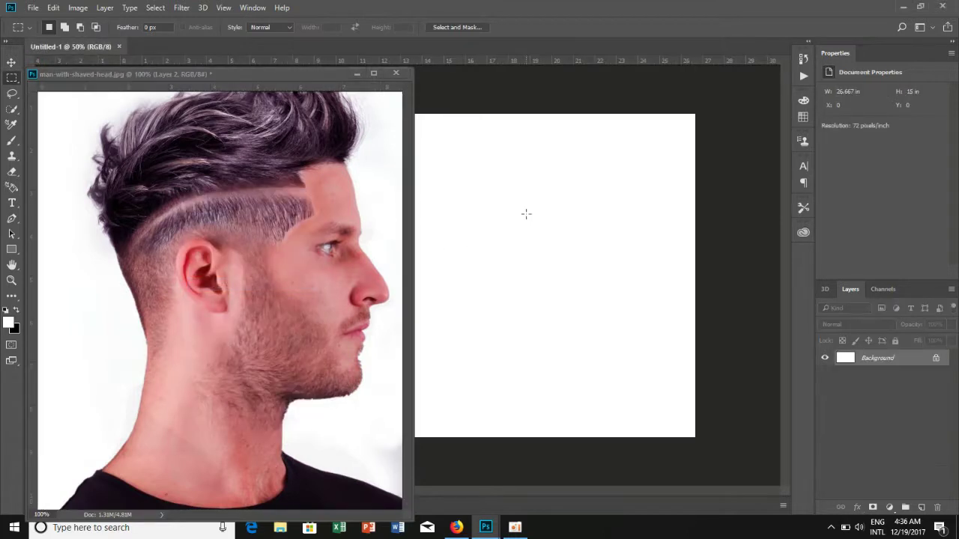
{"action": "right_click", "coordinate": [526, 214]}
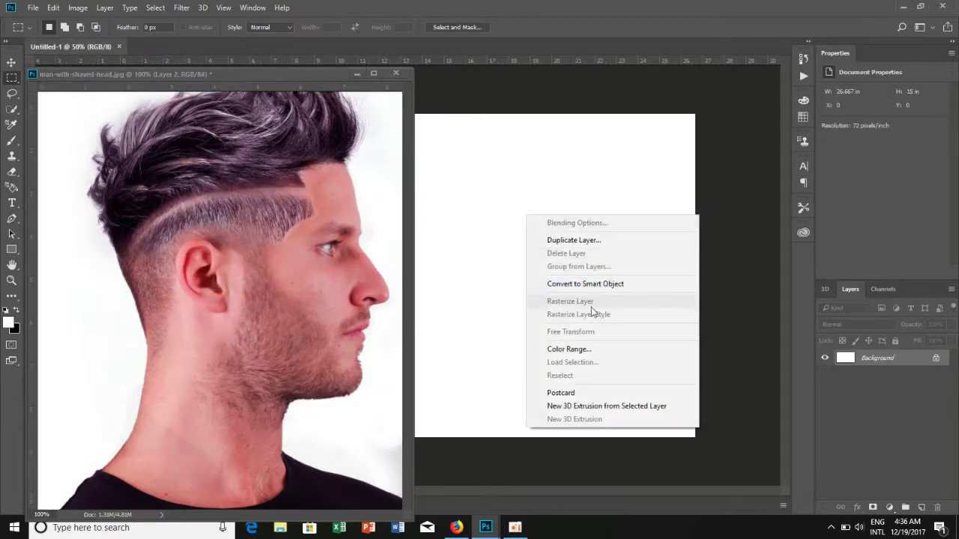
{"action": "left_click", "coordinate": [358, 70]}
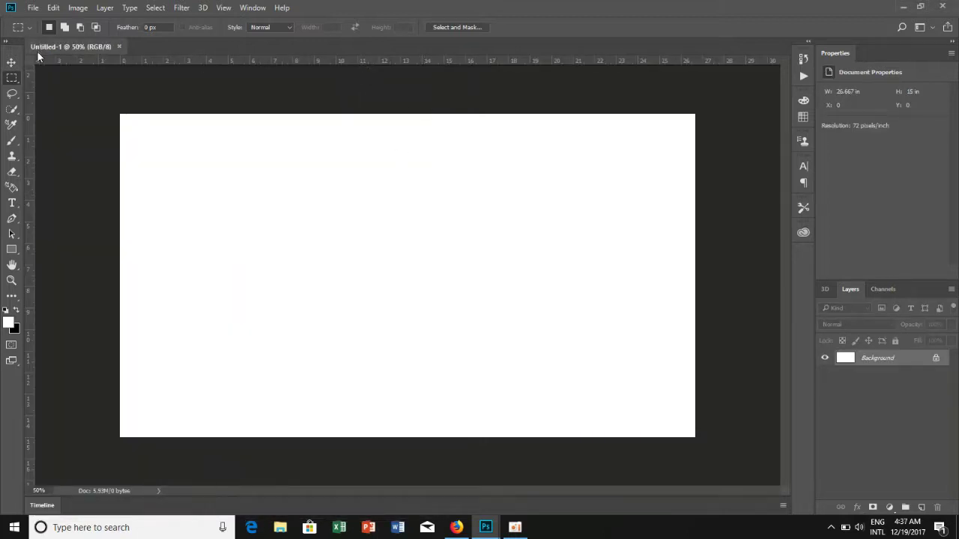
{"action": "left_click", "coordinate": [16, 64]}
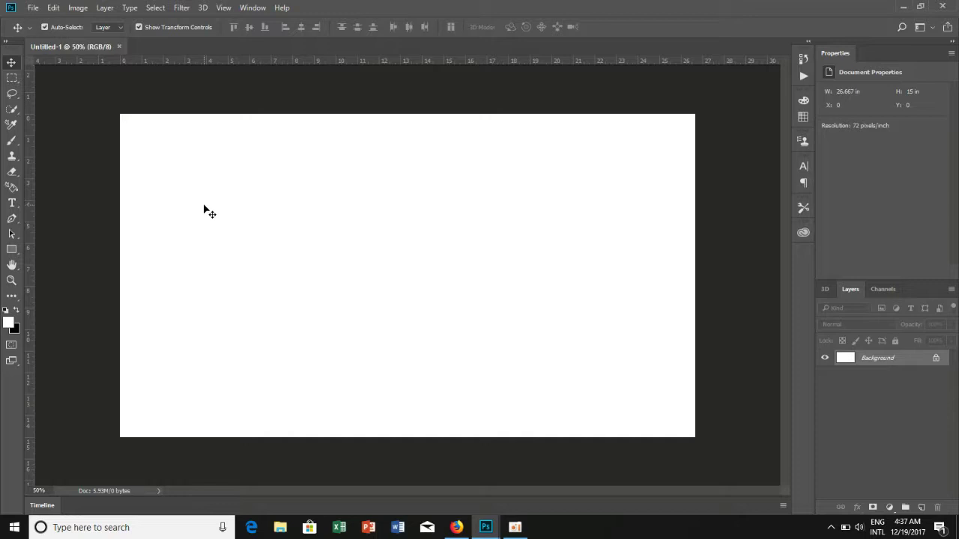
{"action": "left_click_drag", "start_coordinate": [92, 49], "coordinate": [106, 73]}
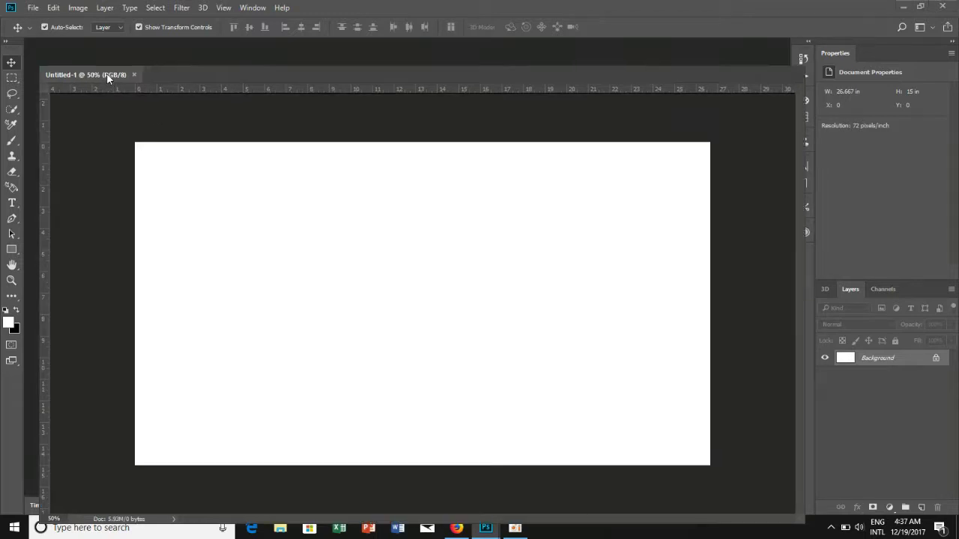
{"action": "left_click_drag", "start_coordinate": [247, 83], "coordinate": [256, 139]}
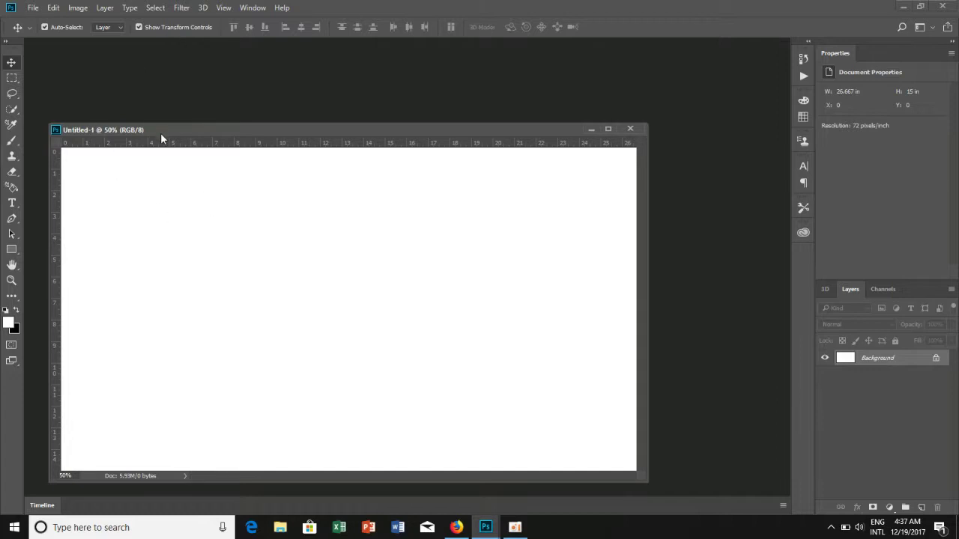
{"action": "left_click_drag", "start_coordinate": [160, 132], "coordinate": [290, 146]}
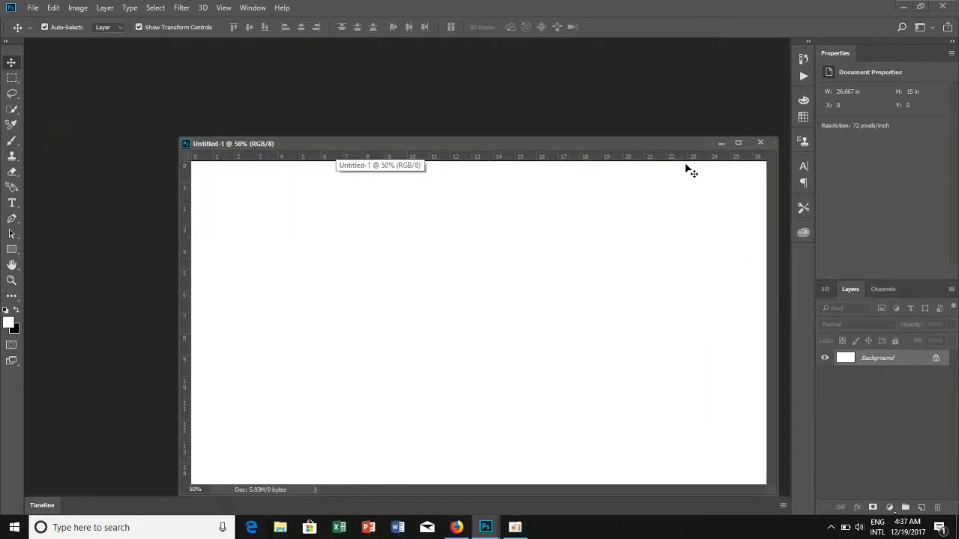
{"action": "left_click", "coordinate": [759, 143]}
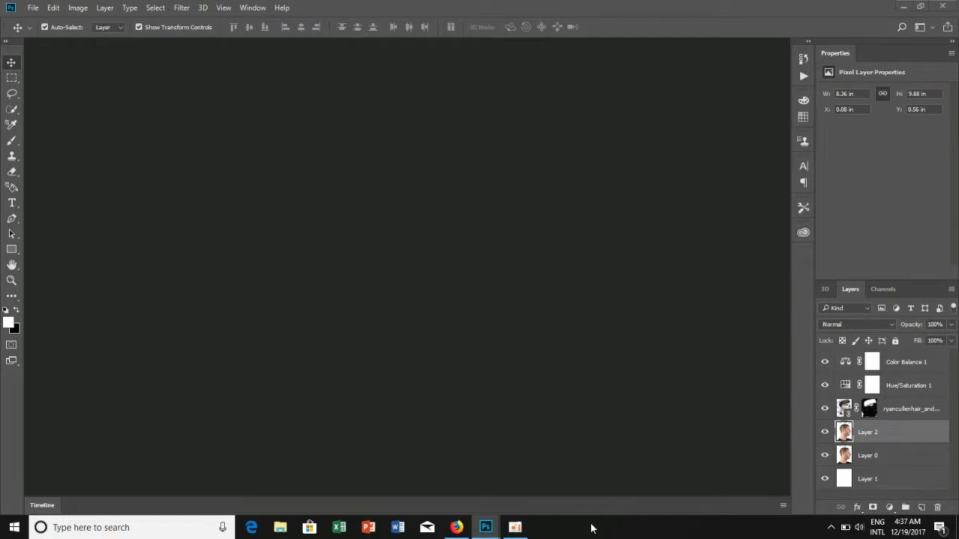
Step: Review Layers 0, 2 and 1, then create a fresh 1920×1080 document in a floating window
{"action": "left_click", "coordinate": [848, 458]}
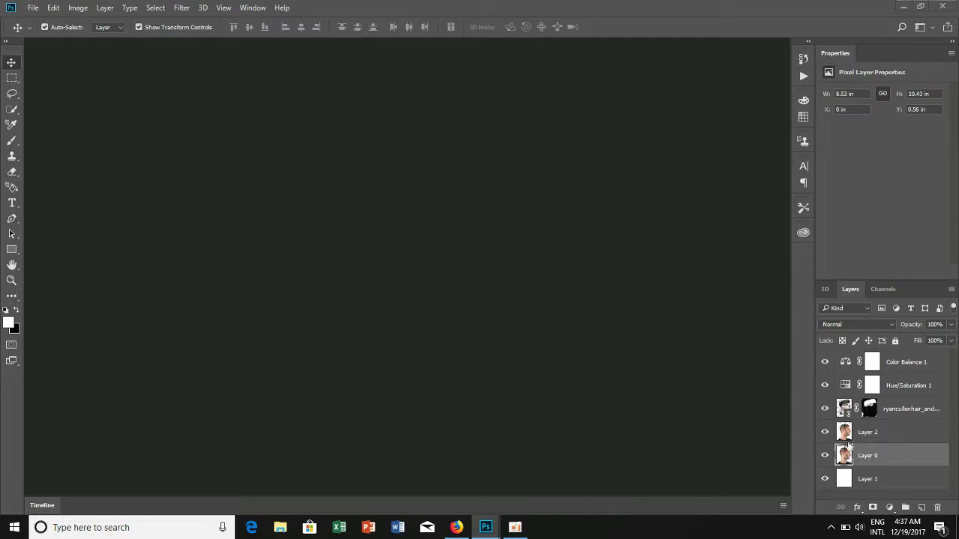
{"action": "left_click", "coordinate": [850, 438]}
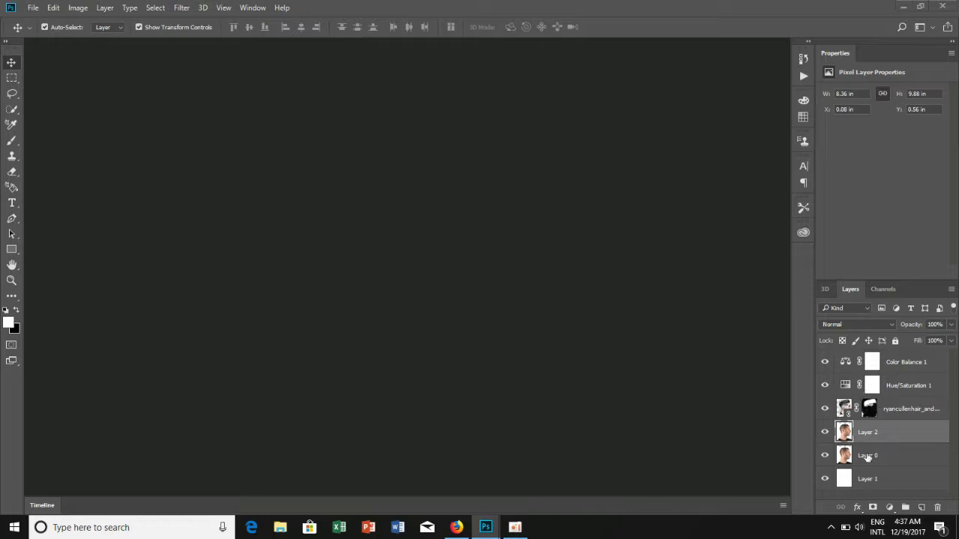
{"action": "left_click", "coordinate": [853, 486]}
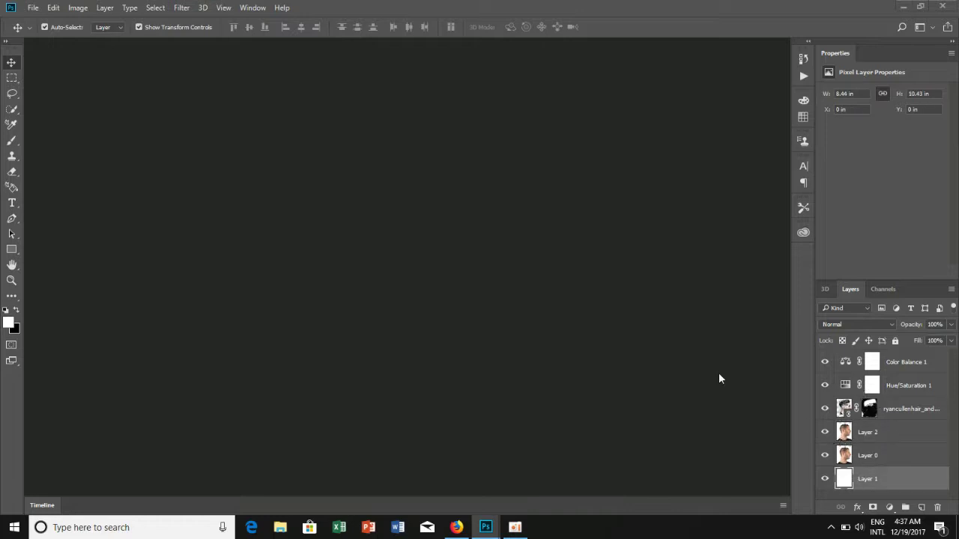
{"action": "left_click", "coordinate": [33, 8]}
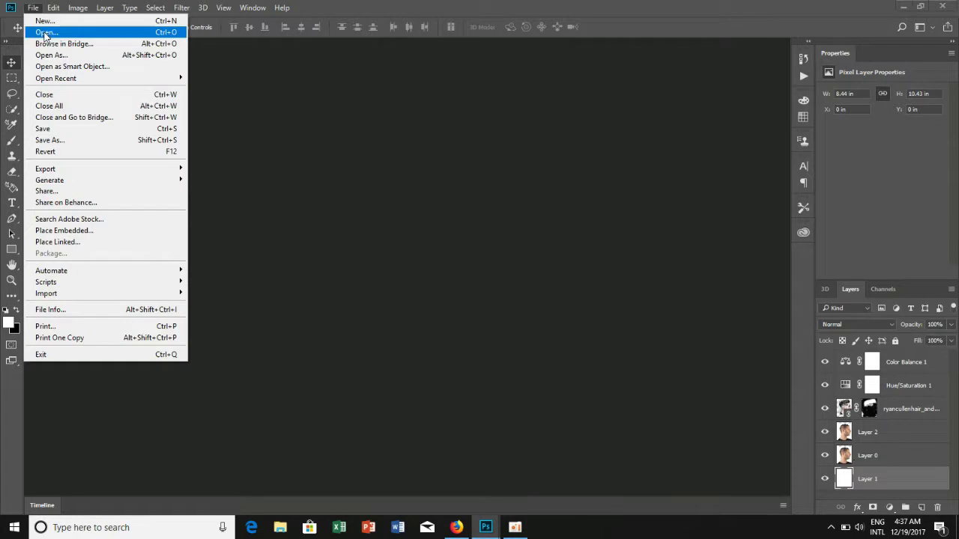
{"action": "left_click", "coordinate": [45, 21]}
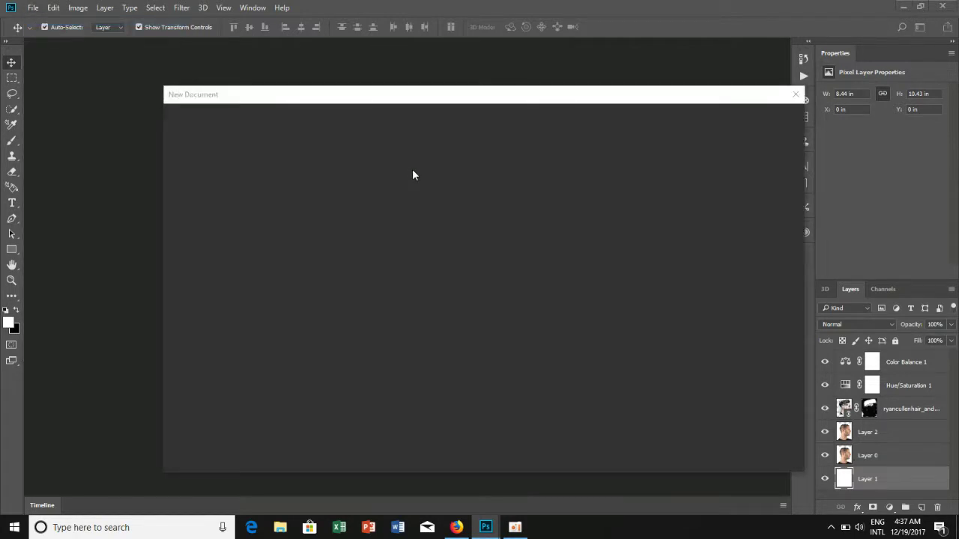
{"action": "left_click", "coordinate": [348, 359]}
{"action": "left_click", "coordinate": [250, 352]}
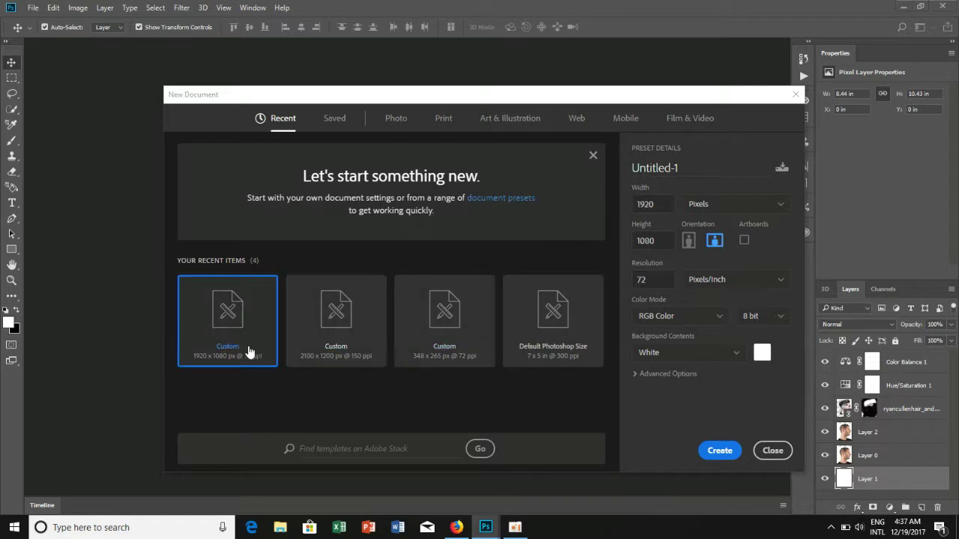
{"action": "left_click", "coordinate": [719, 450]}
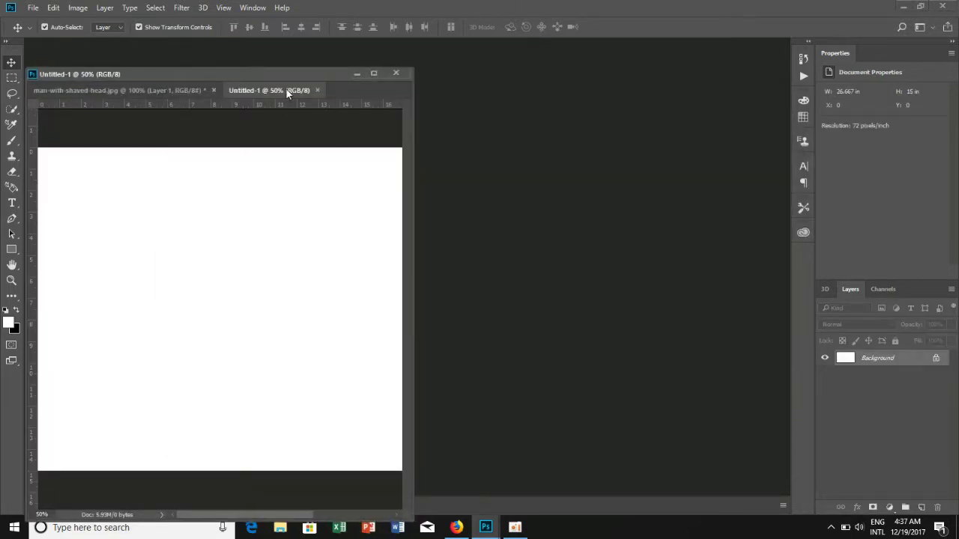
{"action": "left_click_drag", "start_coordinate": [286, 90], "coordinate": [327, 154]}
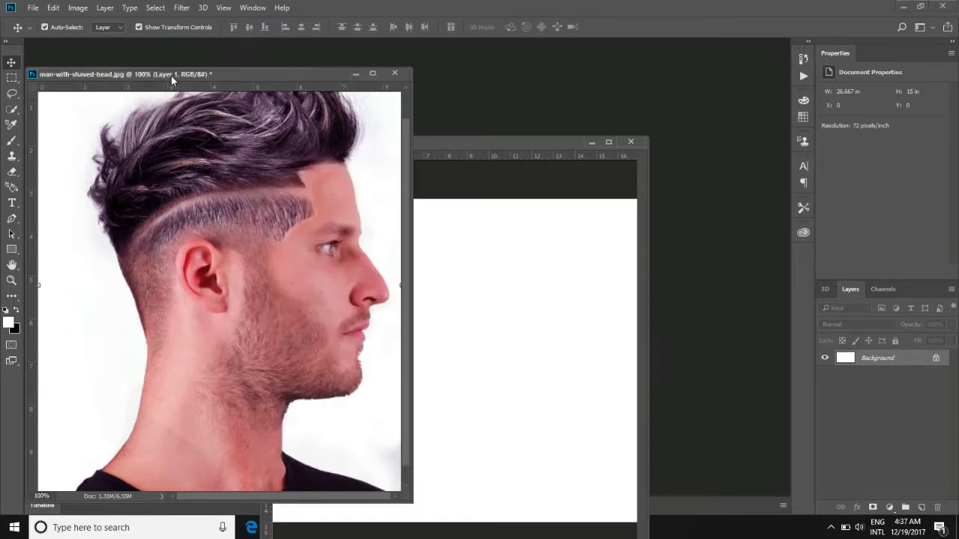
Step: Rearrange the photo, hair image and blank canvas windows, bringing the edited portrait forward
{"action": "left_click_drag", "start_coordinate": [171, 76], "coordinate": [173, 111]}
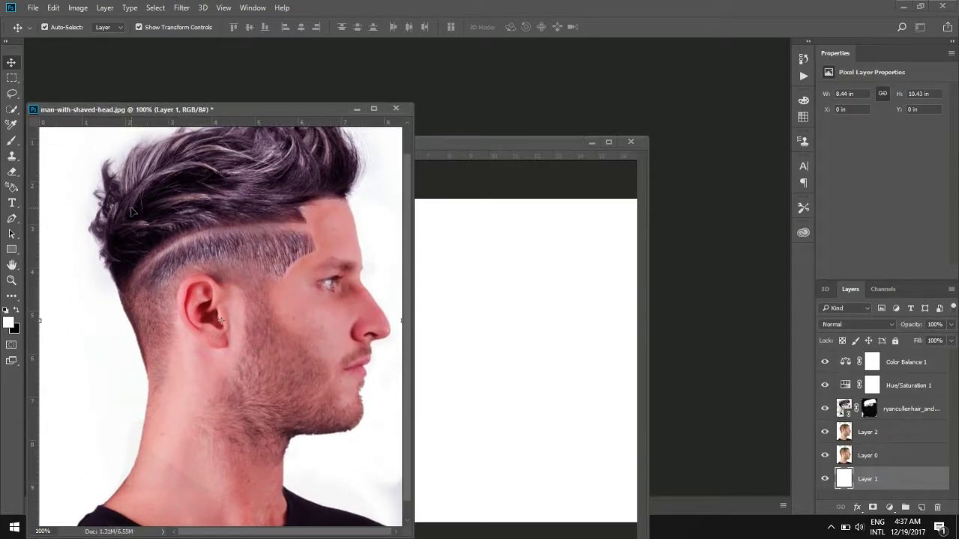
{"action": "left_click_drag", "start_coordinate": [133, 211], "coordinate": [231, 249]}
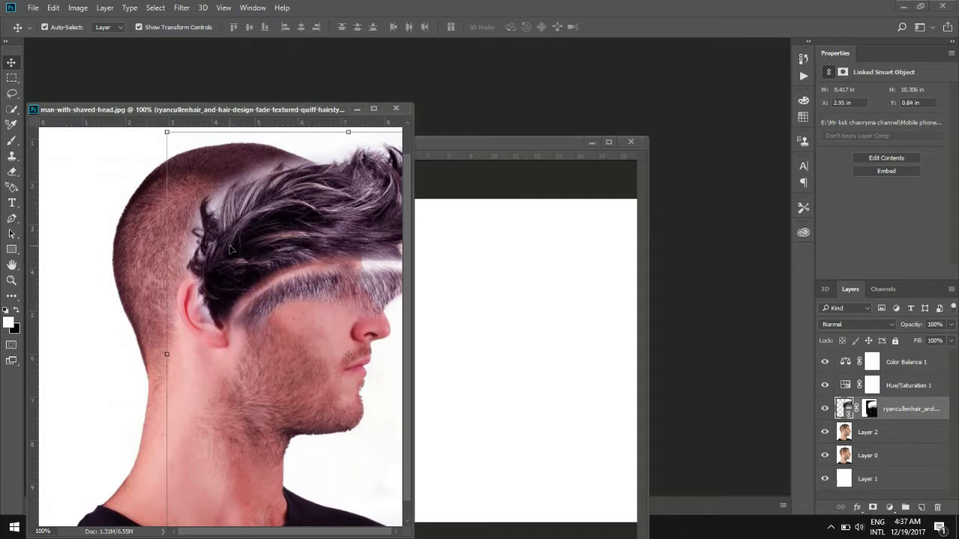
{"action": "key", "text": "ctrl"}
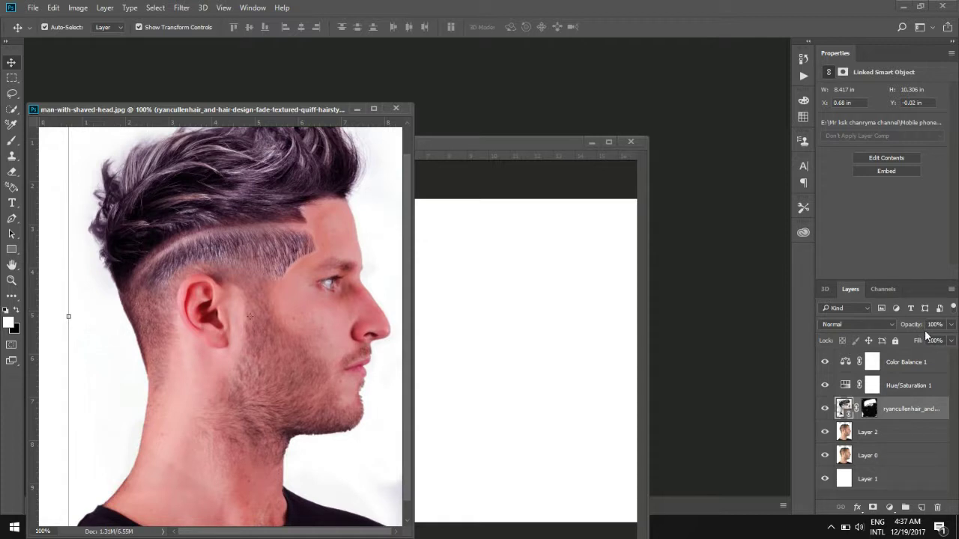
{"action": "left_click_drag", "start_coordinate": [495, 140], "coordinate": [606, 111]}
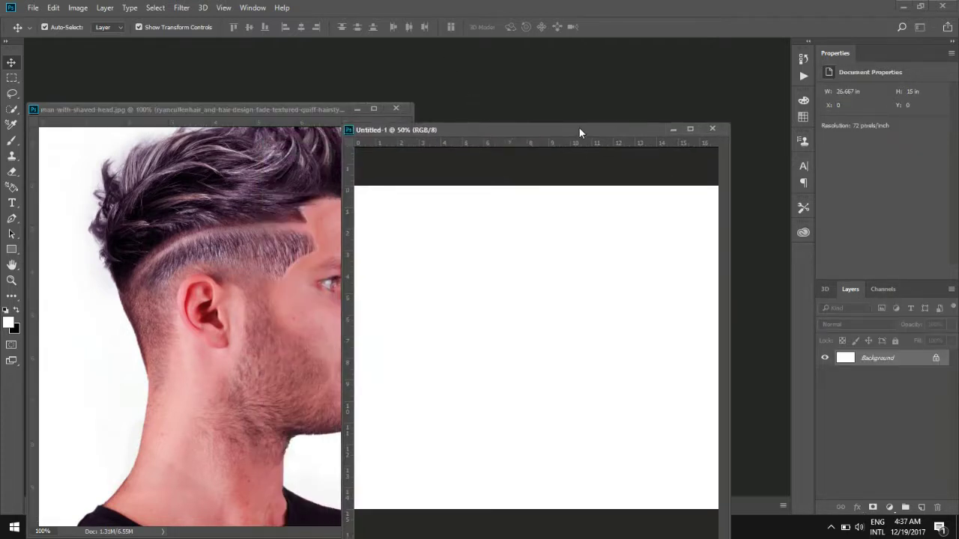
{"action": "left_click", "coordinate": [309, 113]}
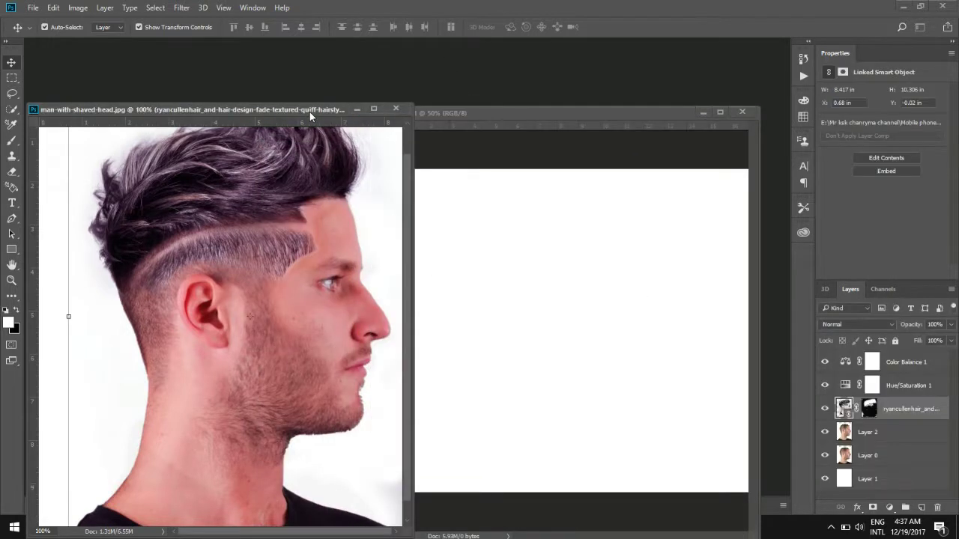
Step: Inspect Layers 2 and 0 in the edited portrait and restore the blank canvas window
{"action": "left_click", "coordinate": [852, 433]}
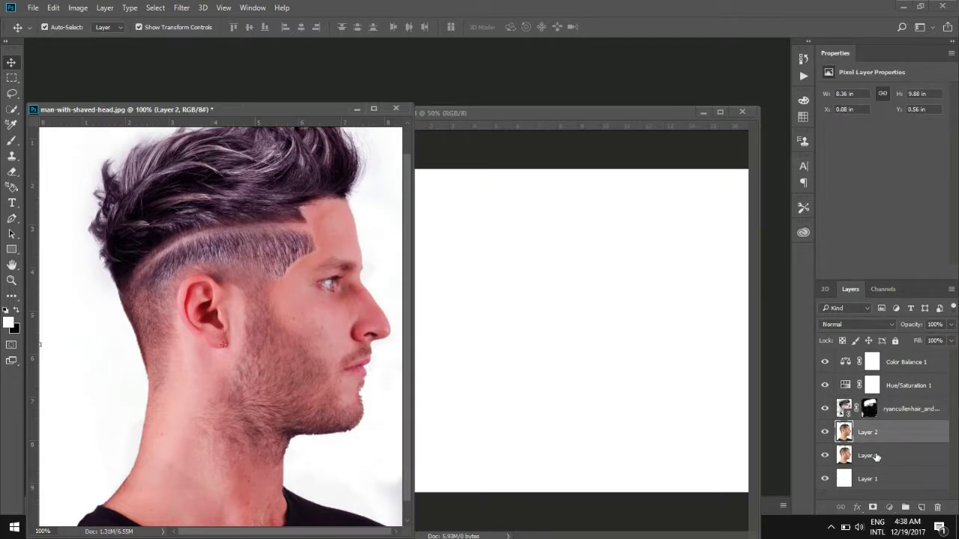
{"action": "left_click", "coordinate": [876, 457]}
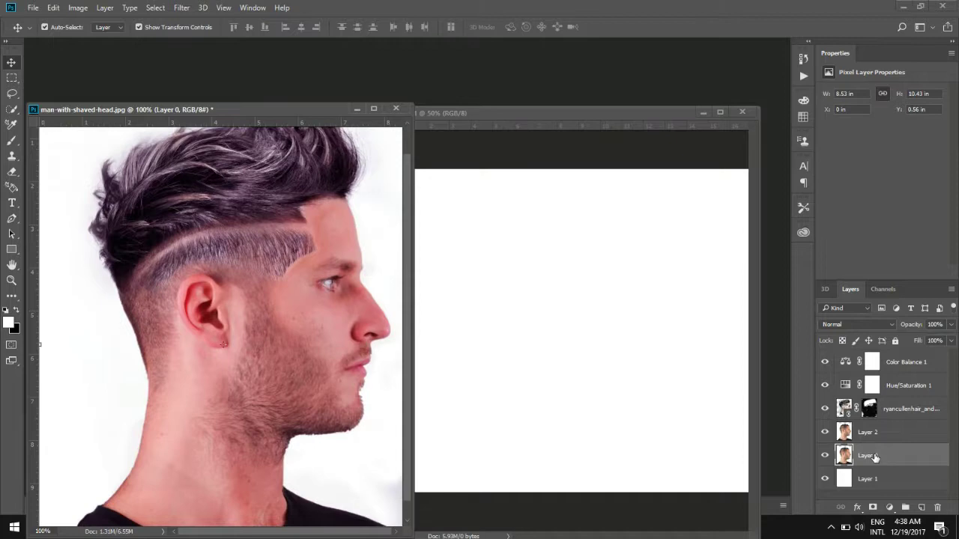
{"action": "right_click", "coordinate": [874, 455]}
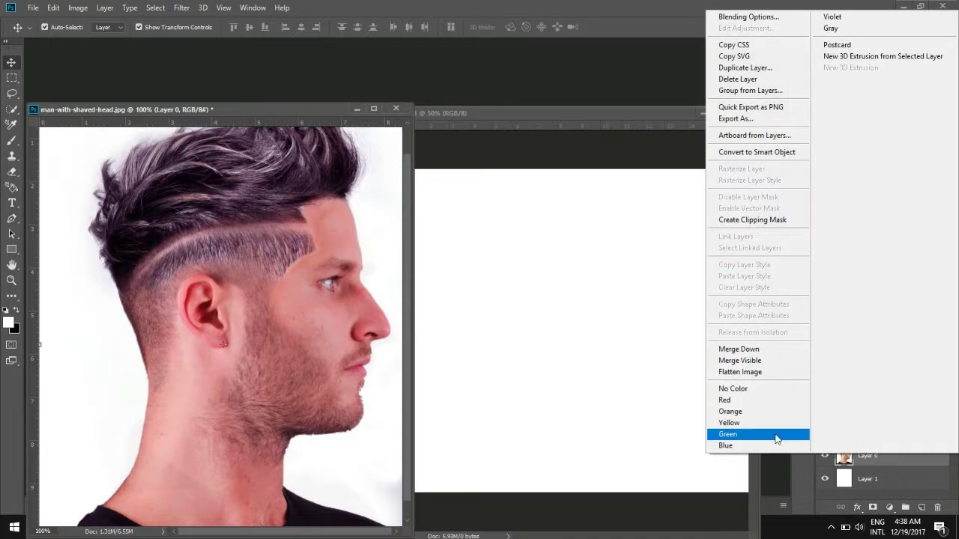
{"action": "double_click", "coordinate": [491, 117]}
{"action": "left_click", "coordinate": [921, 7]}
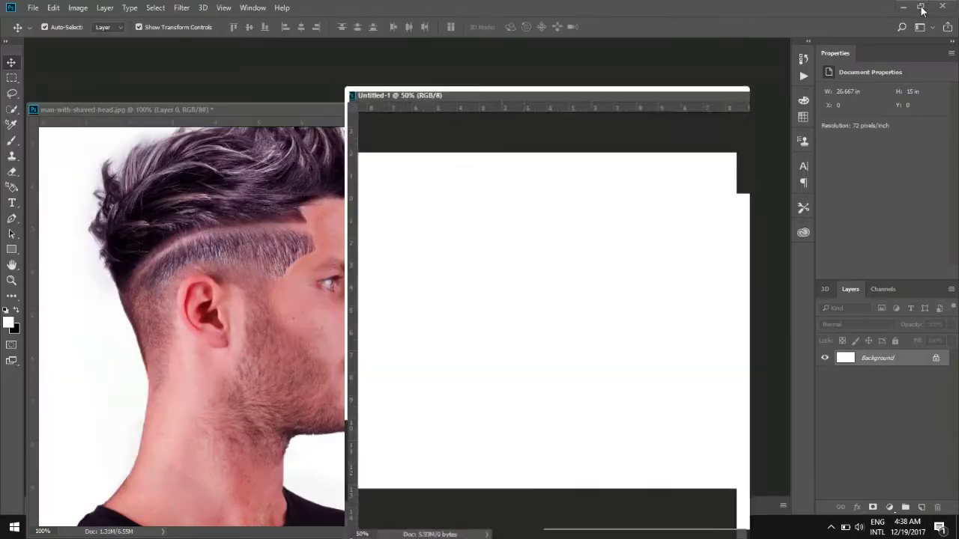
Step: Enlarge the edited portrait window and zoom out with Ctrl+- to show the whole image
{"action": "left_click_drag", "start_coordinate": [322, 106], "coordinate": [324, 87]}
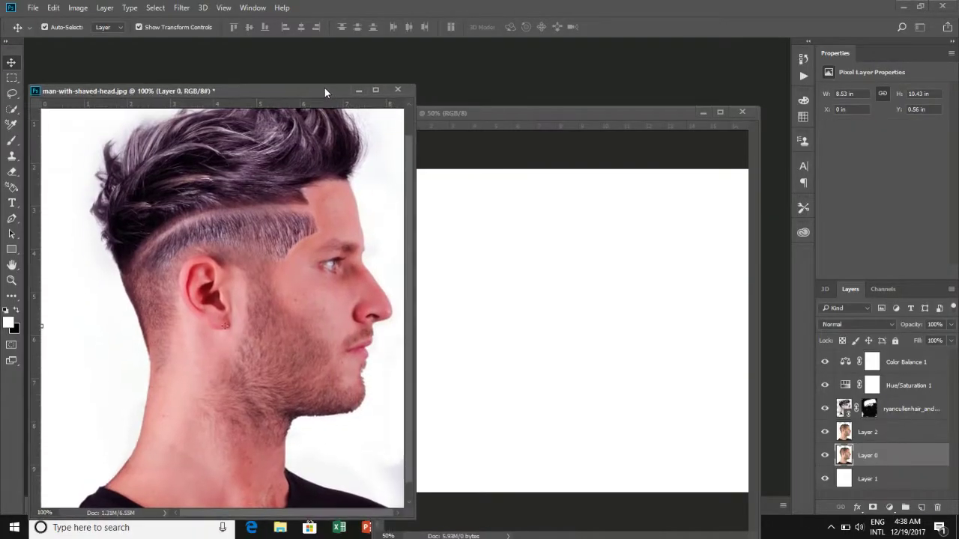
{"action": "left_click_drag", "start_coordinate": [411, 512], "coordinate": [413, 534]}
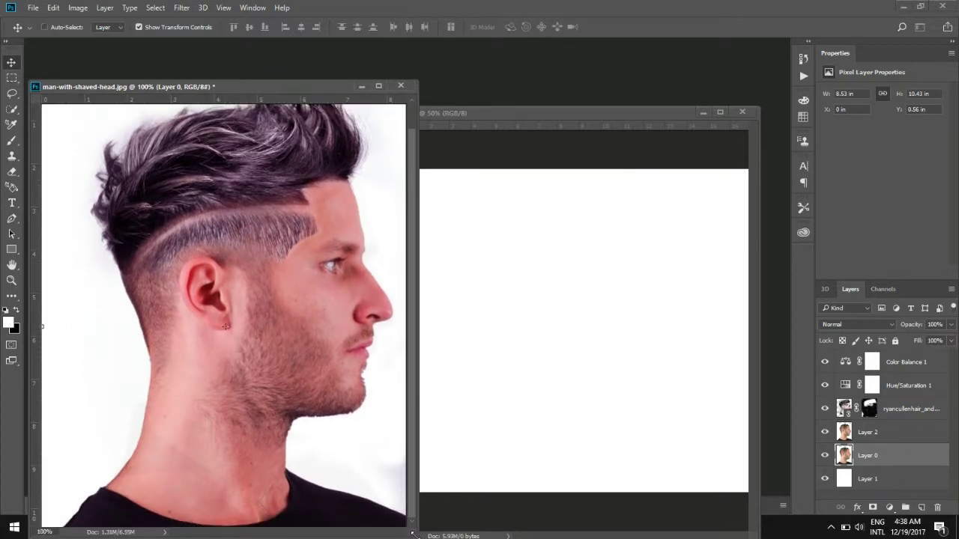
{"action": "key", "text": "ctrl+minus"}
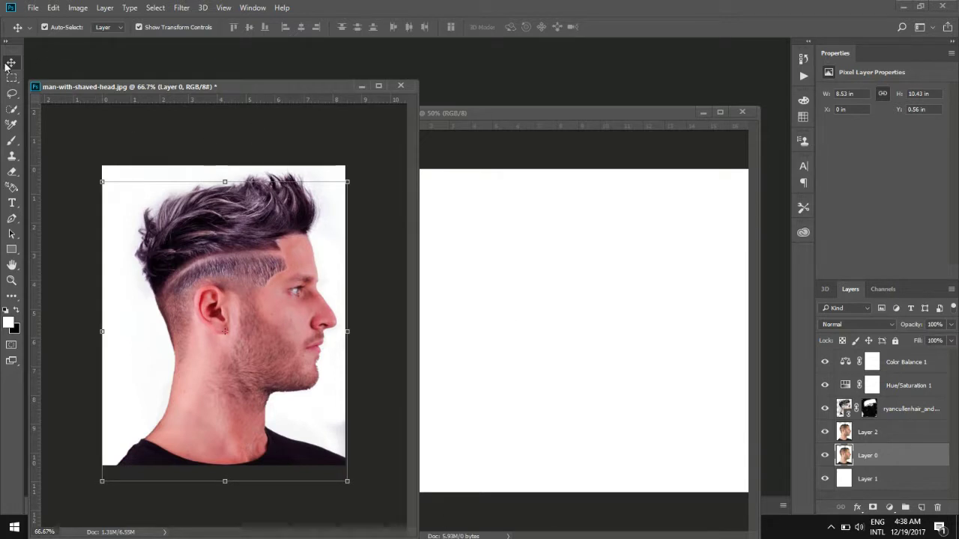
{"action": "left_click", "coordinate": [266, 137]}
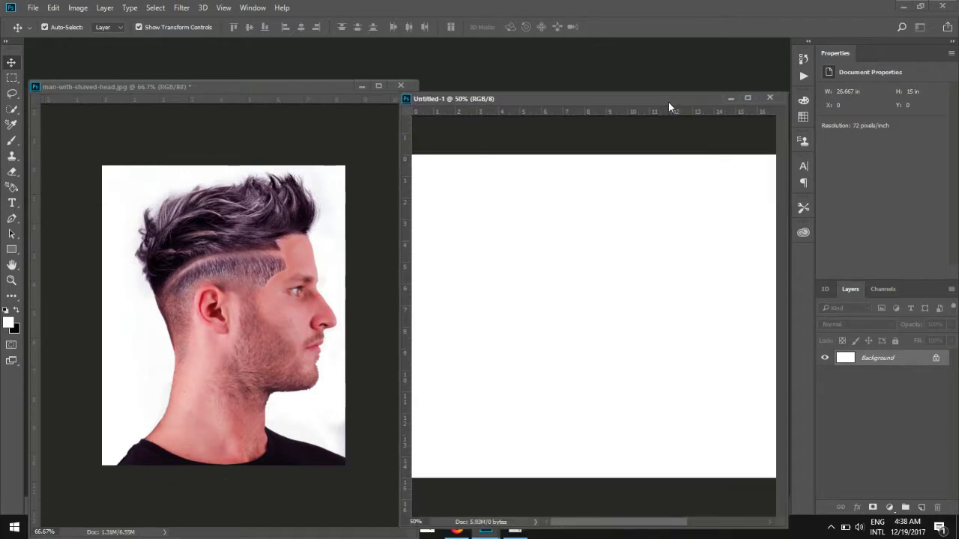
Step: Select Layer 2, the plain head photo, and drag it onto the Untitled-1 canvas
{"action": "left_click", "coordinate": [213, 87]}
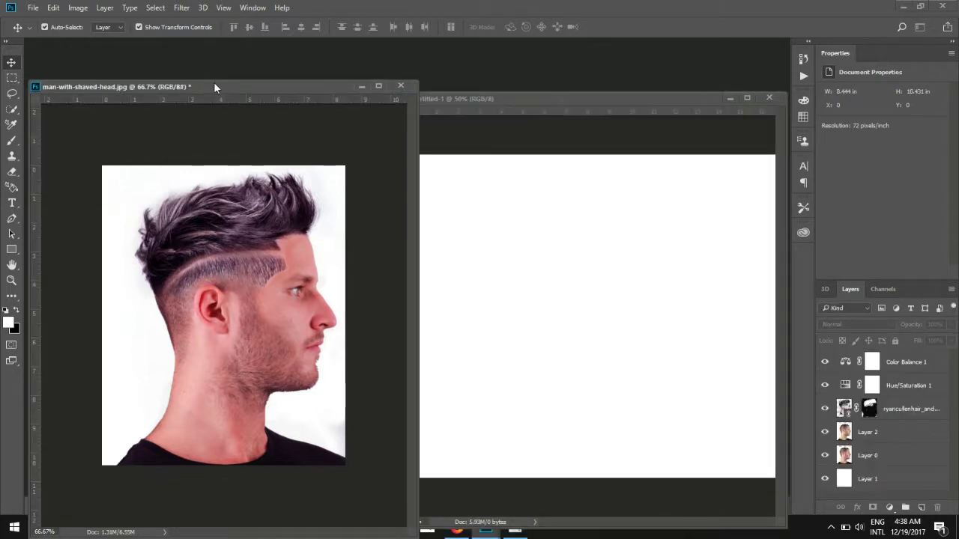
{"action": "left_click", "coordinate": [852, 440]}
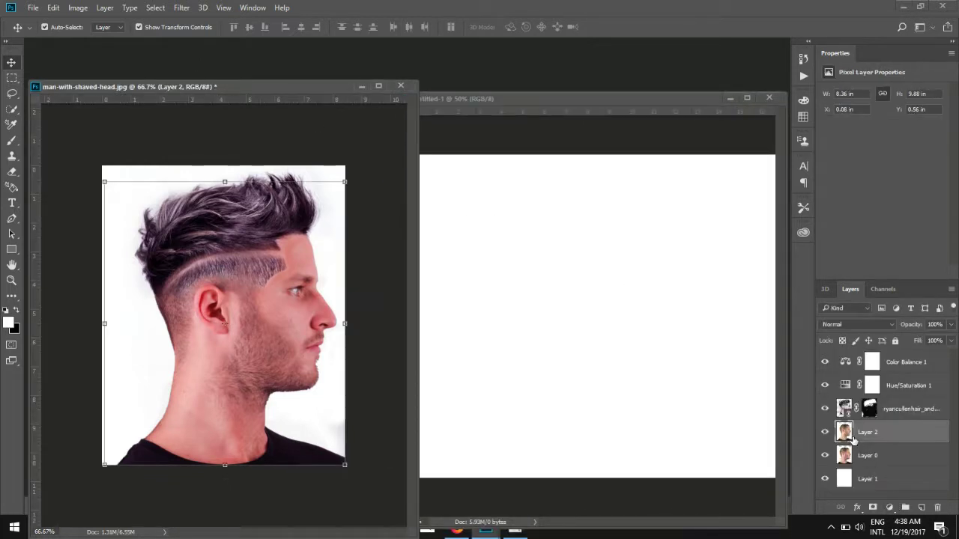
{"action": "right_click", "coordinate": [864, 440]}
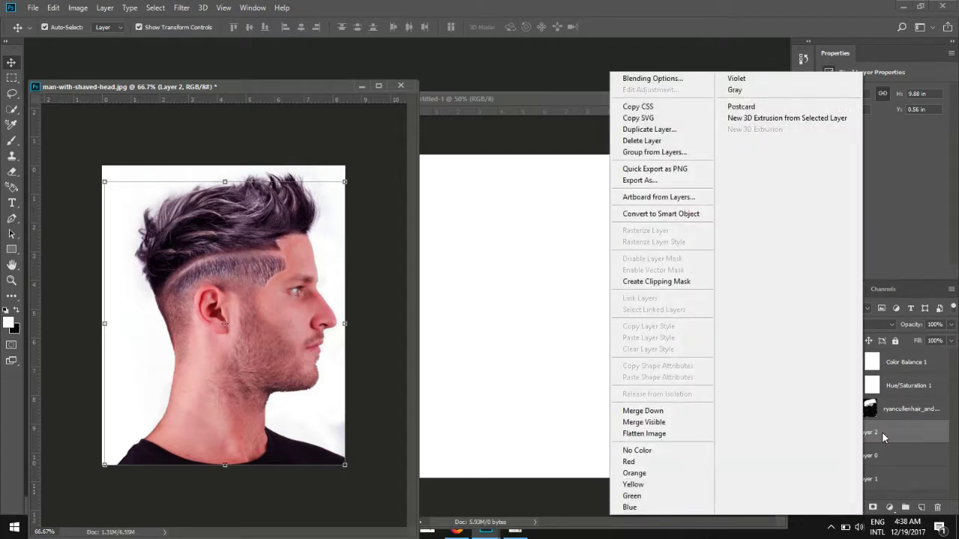
{"action": "left_click", "coordinate": [897, 431]}
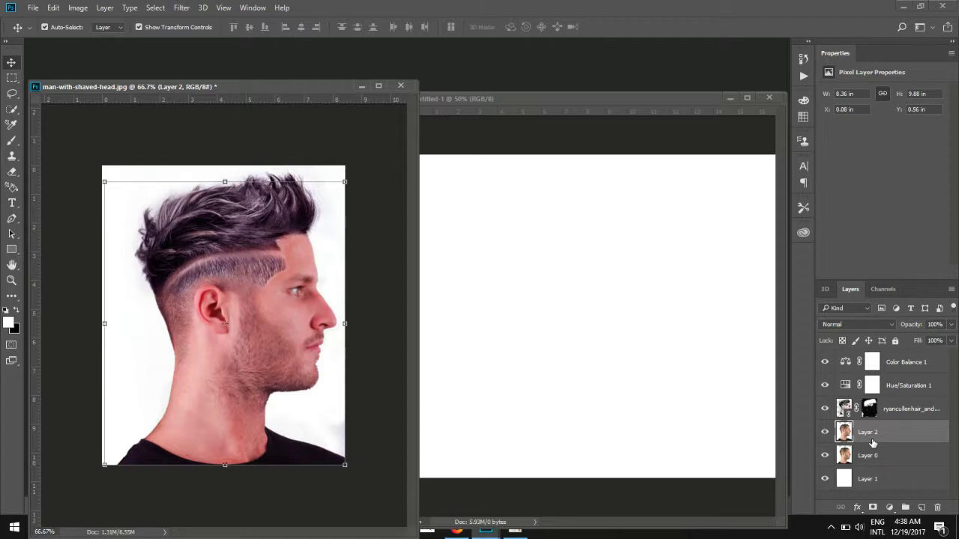
{"action": "mouse_move", "coordinate": [871, 435]}
{"action": "left_mouse_down"}
{"action": "mouse_move", "coordinate": [682, 339]}
{"action": "mouse_move", "coordinate": [571, 327]}
{"action": "mouse_move", "coordinate": [588, 314]}
{"action": "left_mouse_up"}
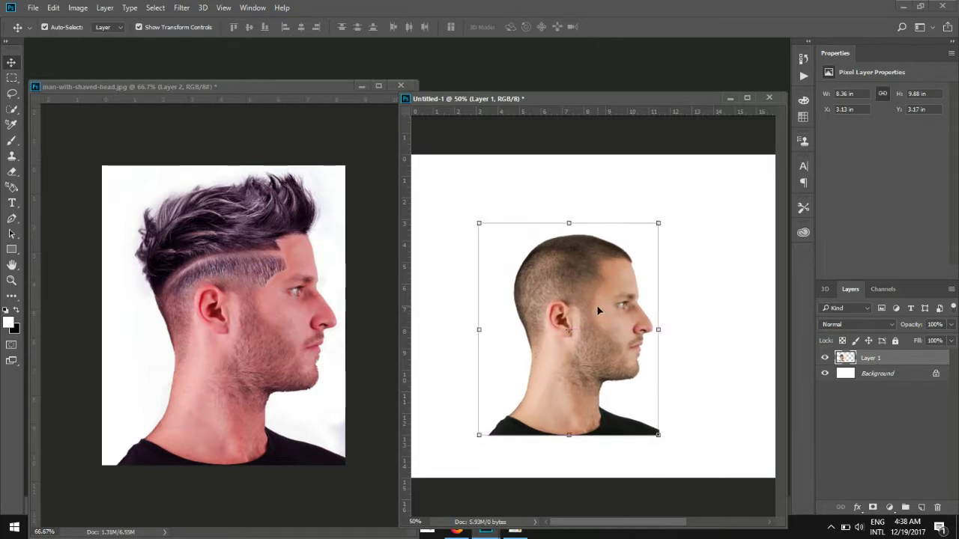
Step: Scale the copied head to 11.17 × 15 in to fill the canvas height, then rearrange both windows
{"action": "left_click_drag", "start_coordinate": [657, 223], "coordinate": [688, 155]}
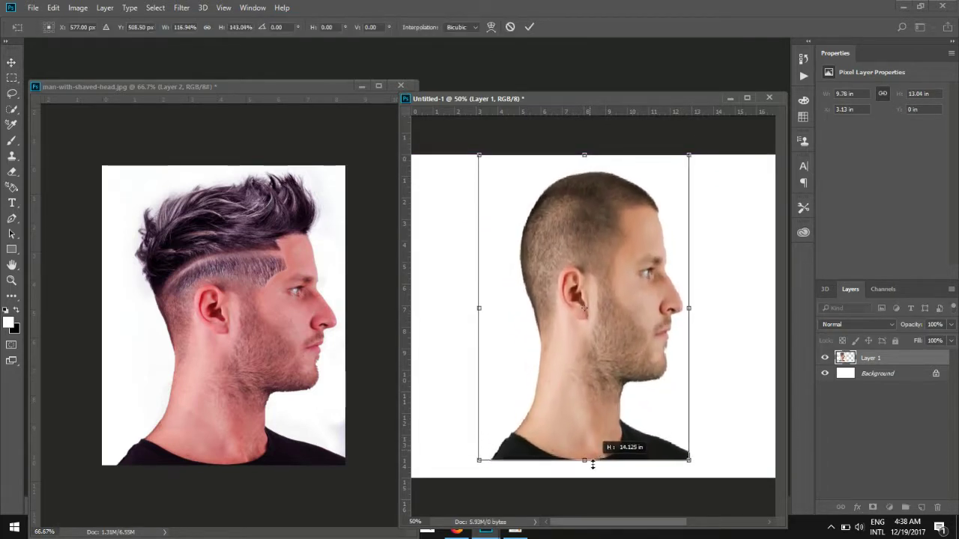
{"action": "left_click_drag", "start_coordinate": [588, 444], "coordinate": [594, 483]}
{"action": "left_click_drag", "start_coordinate": [689, 316], "coordinate": [718, 316]}
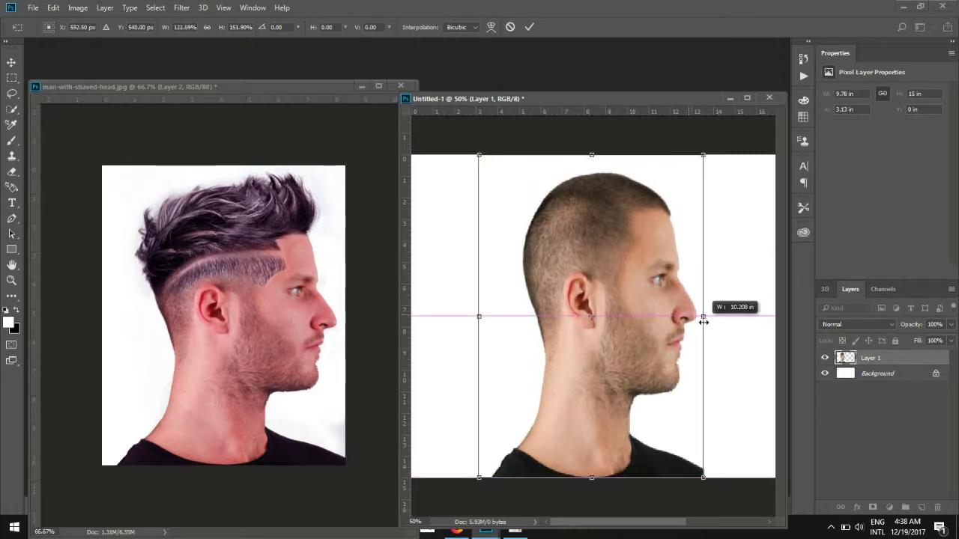
{"action": "left_click", "coordinate": [532, 27]}
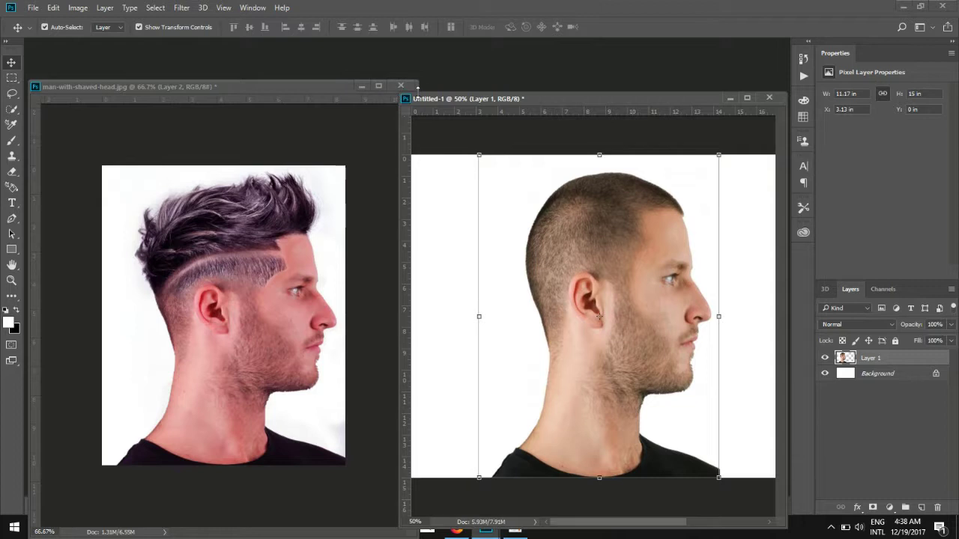
{"action": "left_click_drag", "start_coordinate": [449, 98], "coordinate": [130, 124]}
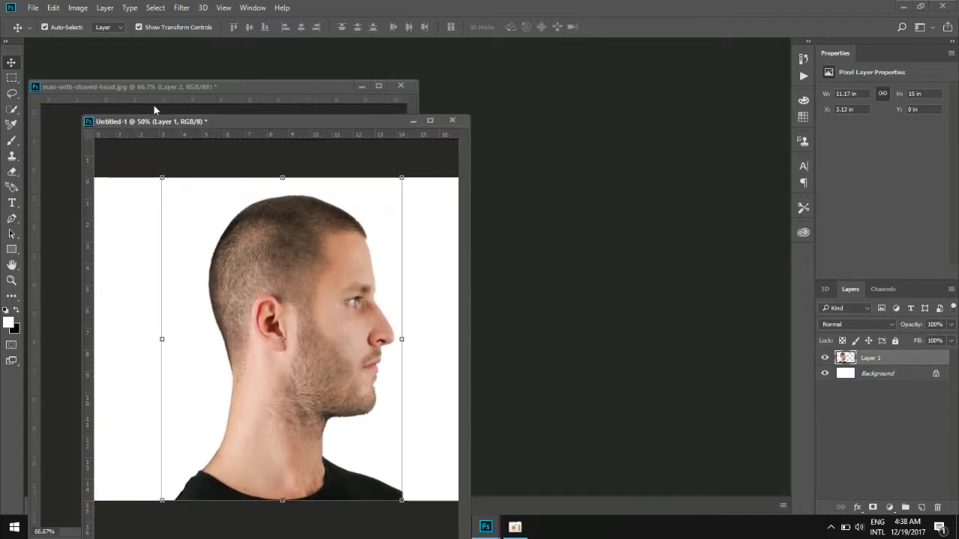
{"action": "left_click_drag", "start_coordinate": [170, 89], "coordinate": [529, 136]}
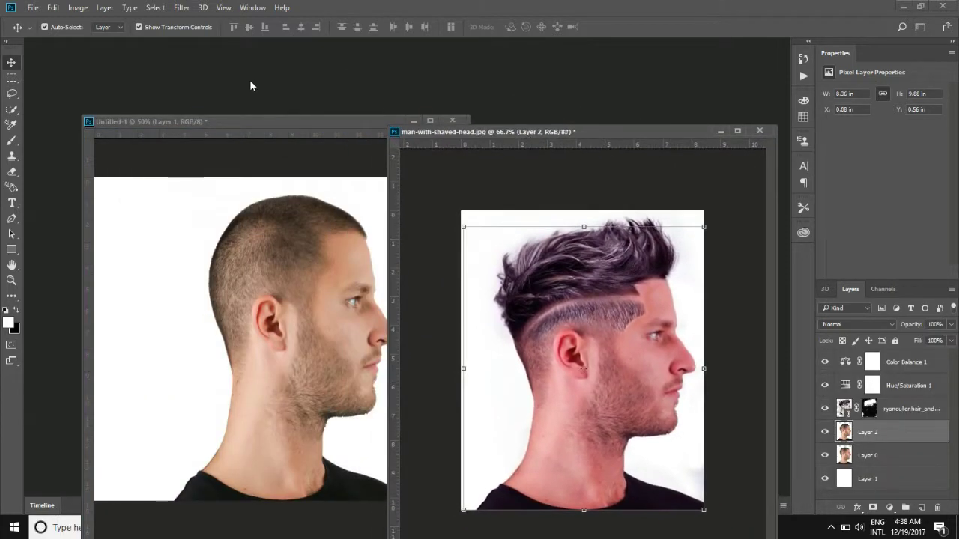
Step: Line up Untitled-1 and the edited portrait side by side, then bring up the oCam controls
{"action": "left_click_drag", "start_coordinate": [254, 118], "coordinate": [215, 117]}
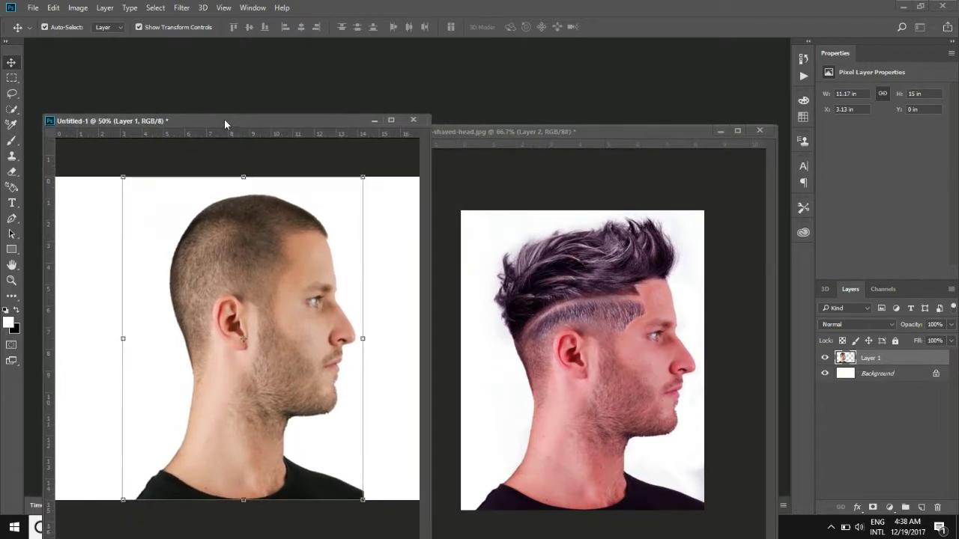
{"action": "left_click_drag", "start_coordinate": [498, 134], "coordinate": [510, 116]}
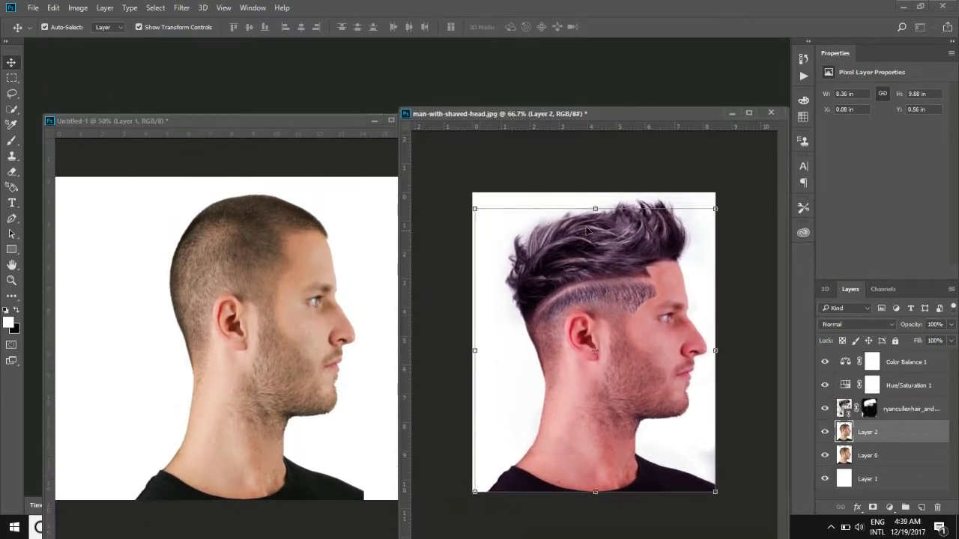
{"action": "left_click", "coordinate": [229, 266]}
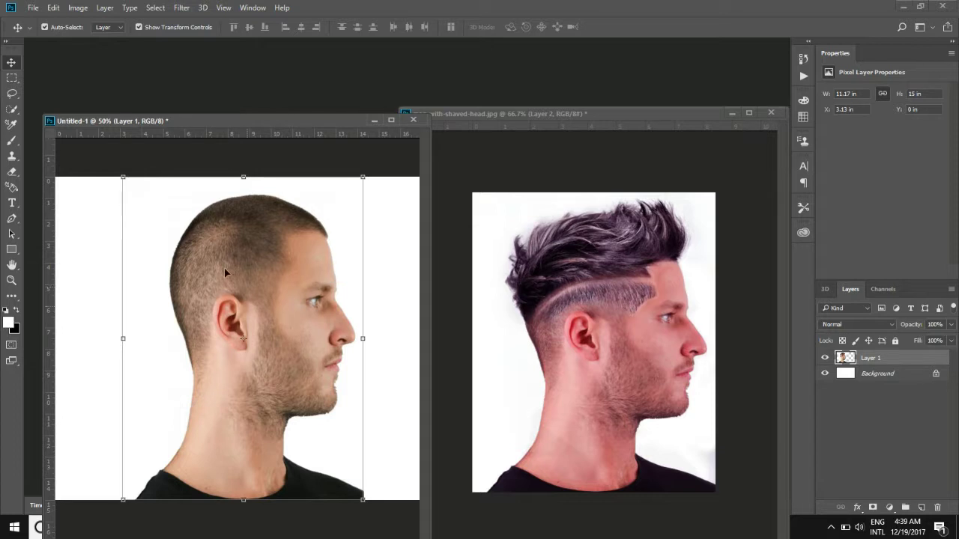
{"action": "left_click_drag", "start_coordinate": [200, 120], "coordinate": [180, 98]}
{"action": "left_click_drag", "start_coordinate": [444, 114], "coordinate": [454, 94]}
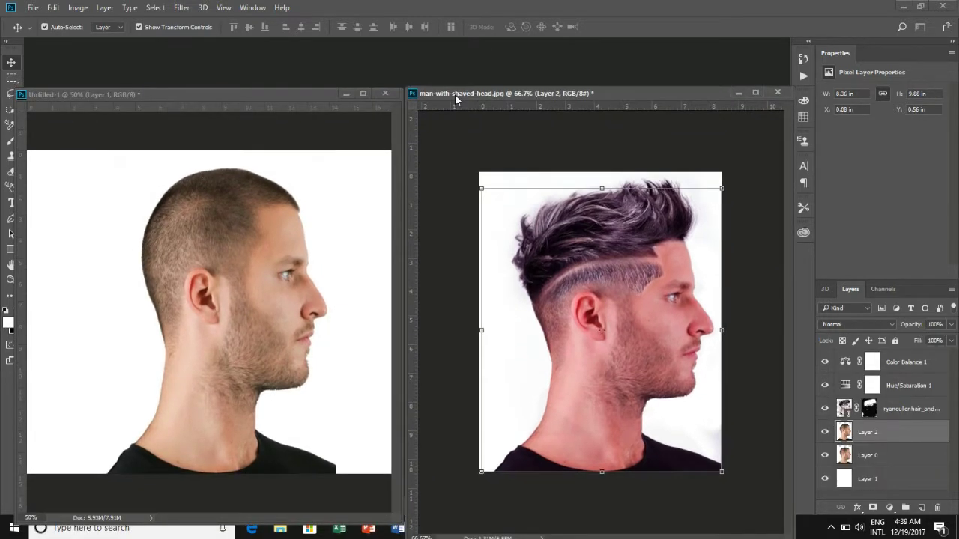
{"action": "left_click", "coordinate": [262, 263]}
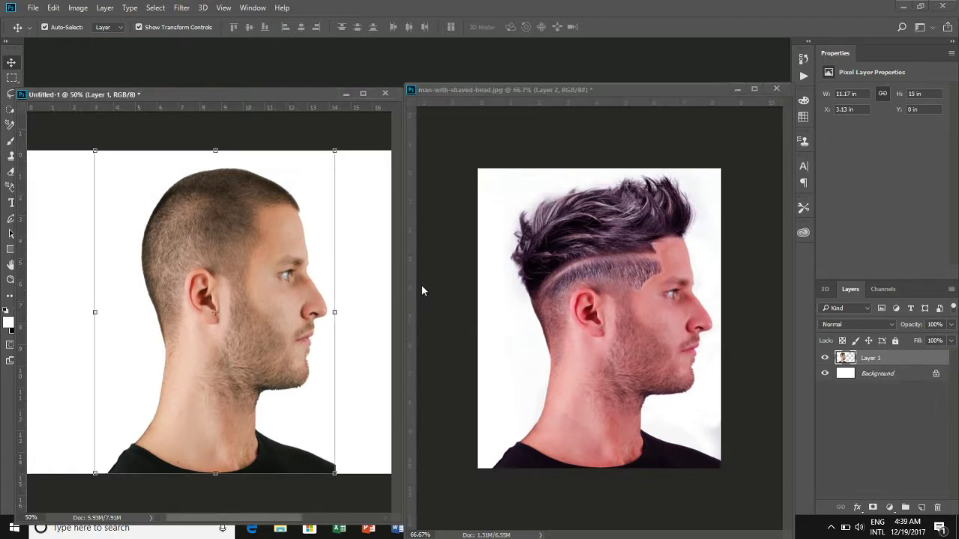
{"action": "left_click", "coordinate": [480, 273]}
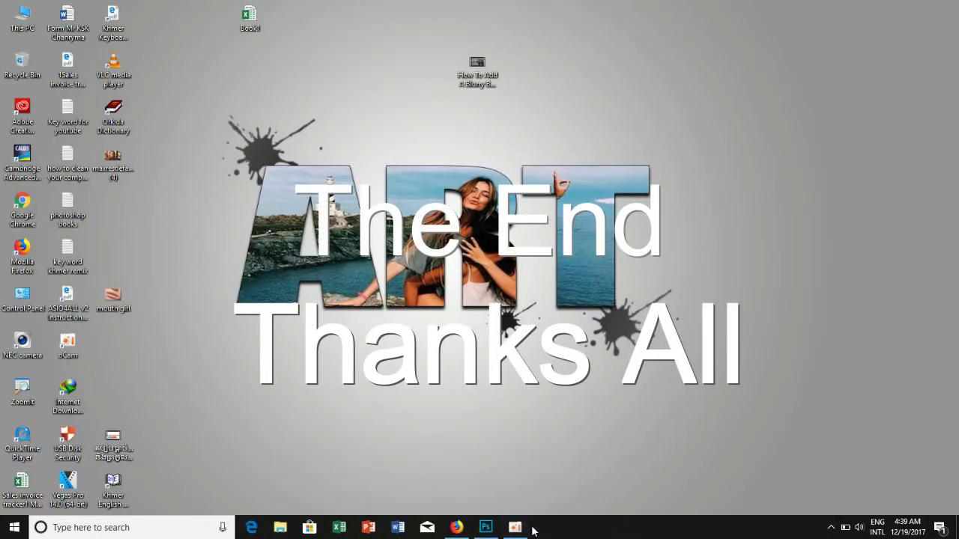
{"action": "left_click", "coordinate": [524, 528]}
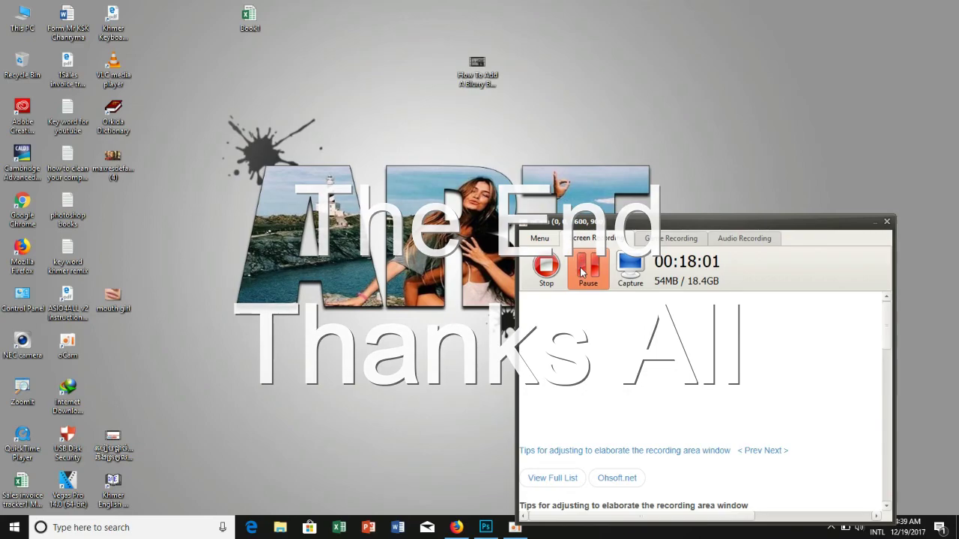